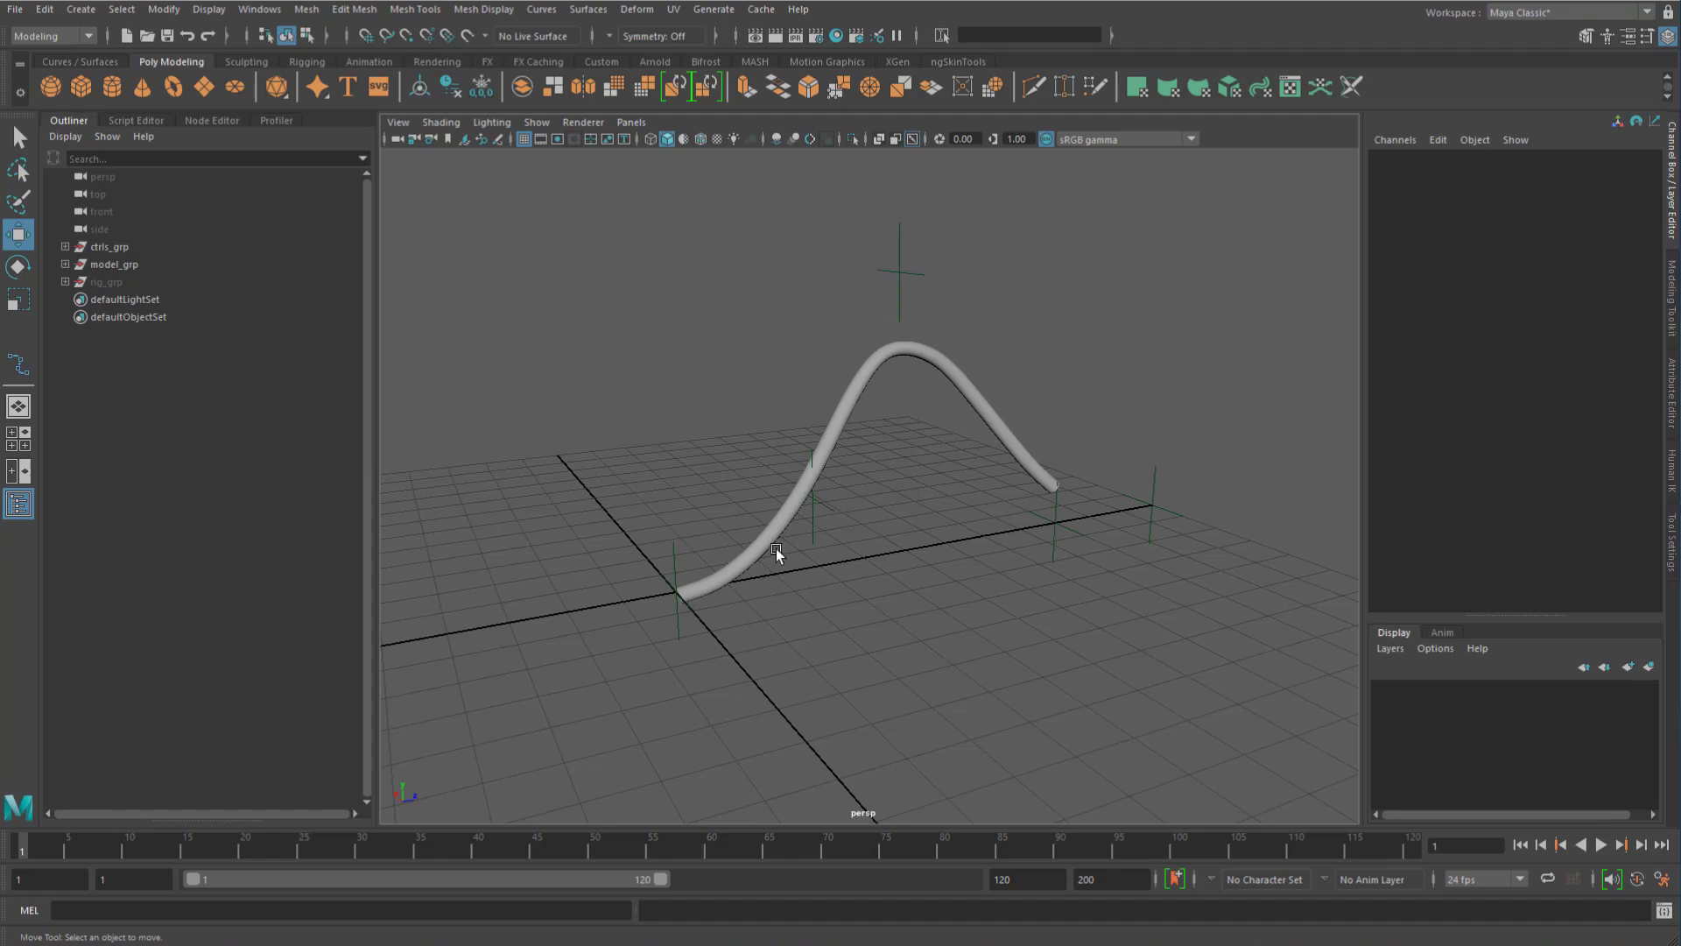
Raise b_ctrl and drag d_ctrl to translate 2.208, 6.191, -0.397 to arch the tentacle
{"action": "left_click", "coordinate": [823, 510]}
{"action": "left_click_drag", "start_coordinate": [814, 499], "coordinate": [817, 450]}
{"action": "left_click", "coordinate": [1059, 516]}
{"action": "left_click_drag", "start_coordinate": [1059, 515], "coordinate": [601, 516]}
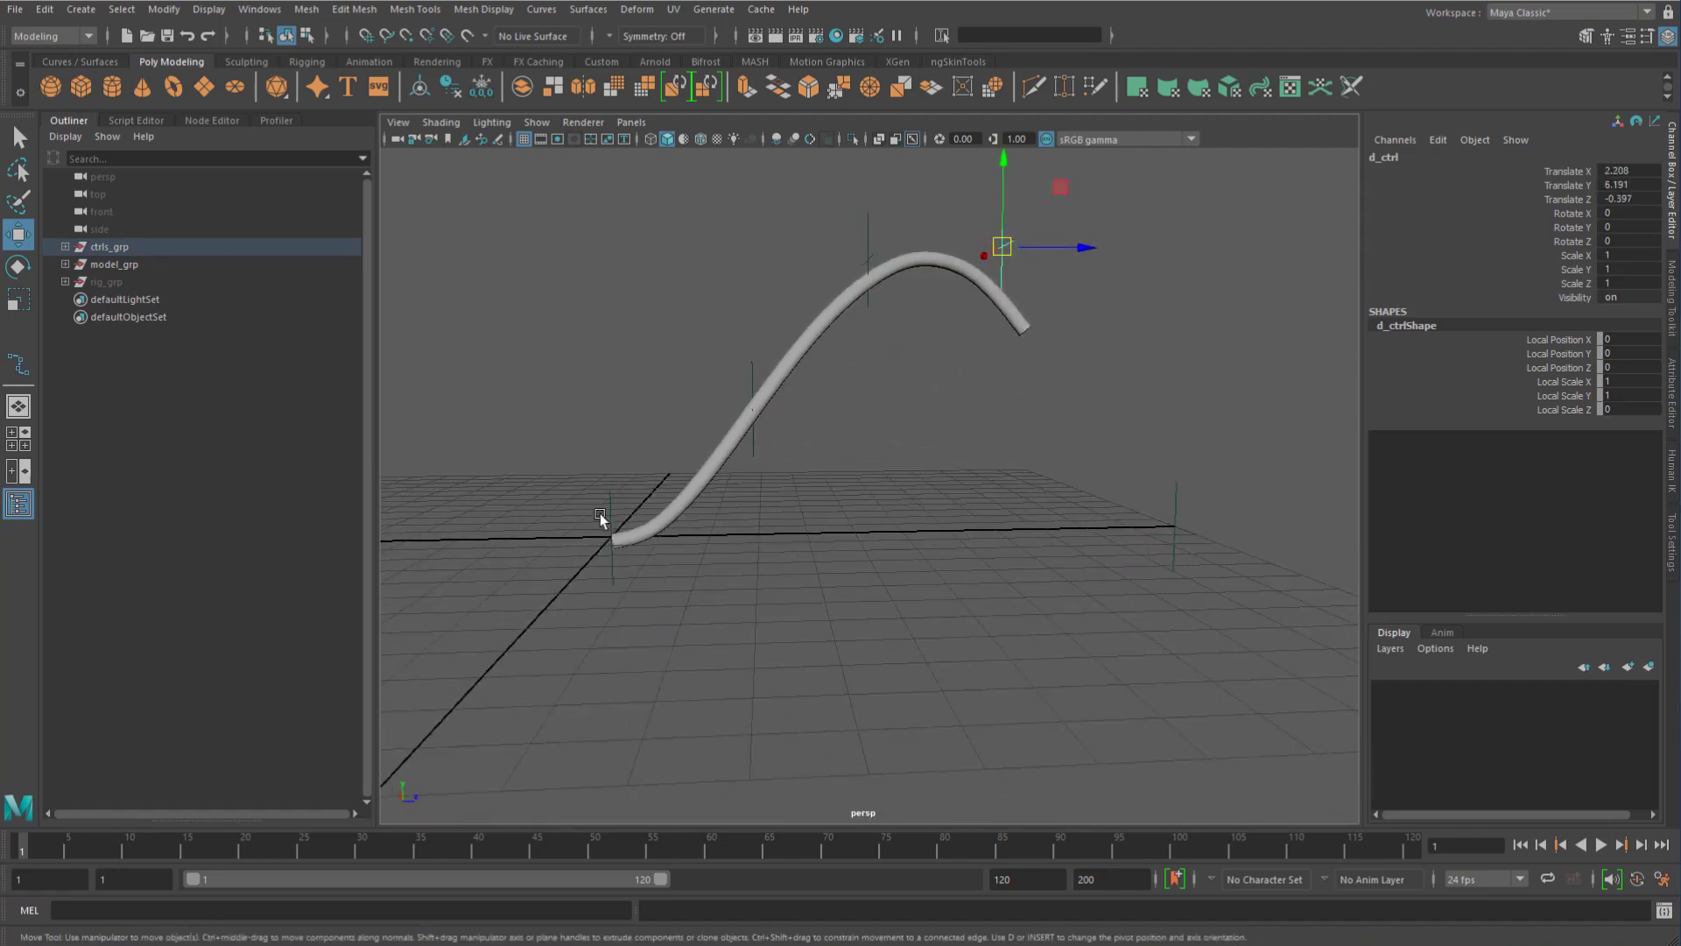
Expand ctrls_grp and select the five controls a_ctrl through e_ctrl to review them
{"action": "left_click", "coordinate": [65, 247]}
{"action": "left_click_drag", "start_coordinate": [137, 263], "coordinate": [149, 333]}
{"action": "middle_click_drag", "start_coordinate": [921, 455], "coordinate": [1047, 428], "text": "alt"}
{"action": "left_click", "coordinate": [1046, 428]}
{"action": "left_click_drag", "start_coordinate": [129, 270], "coordinate": [159, 333]}
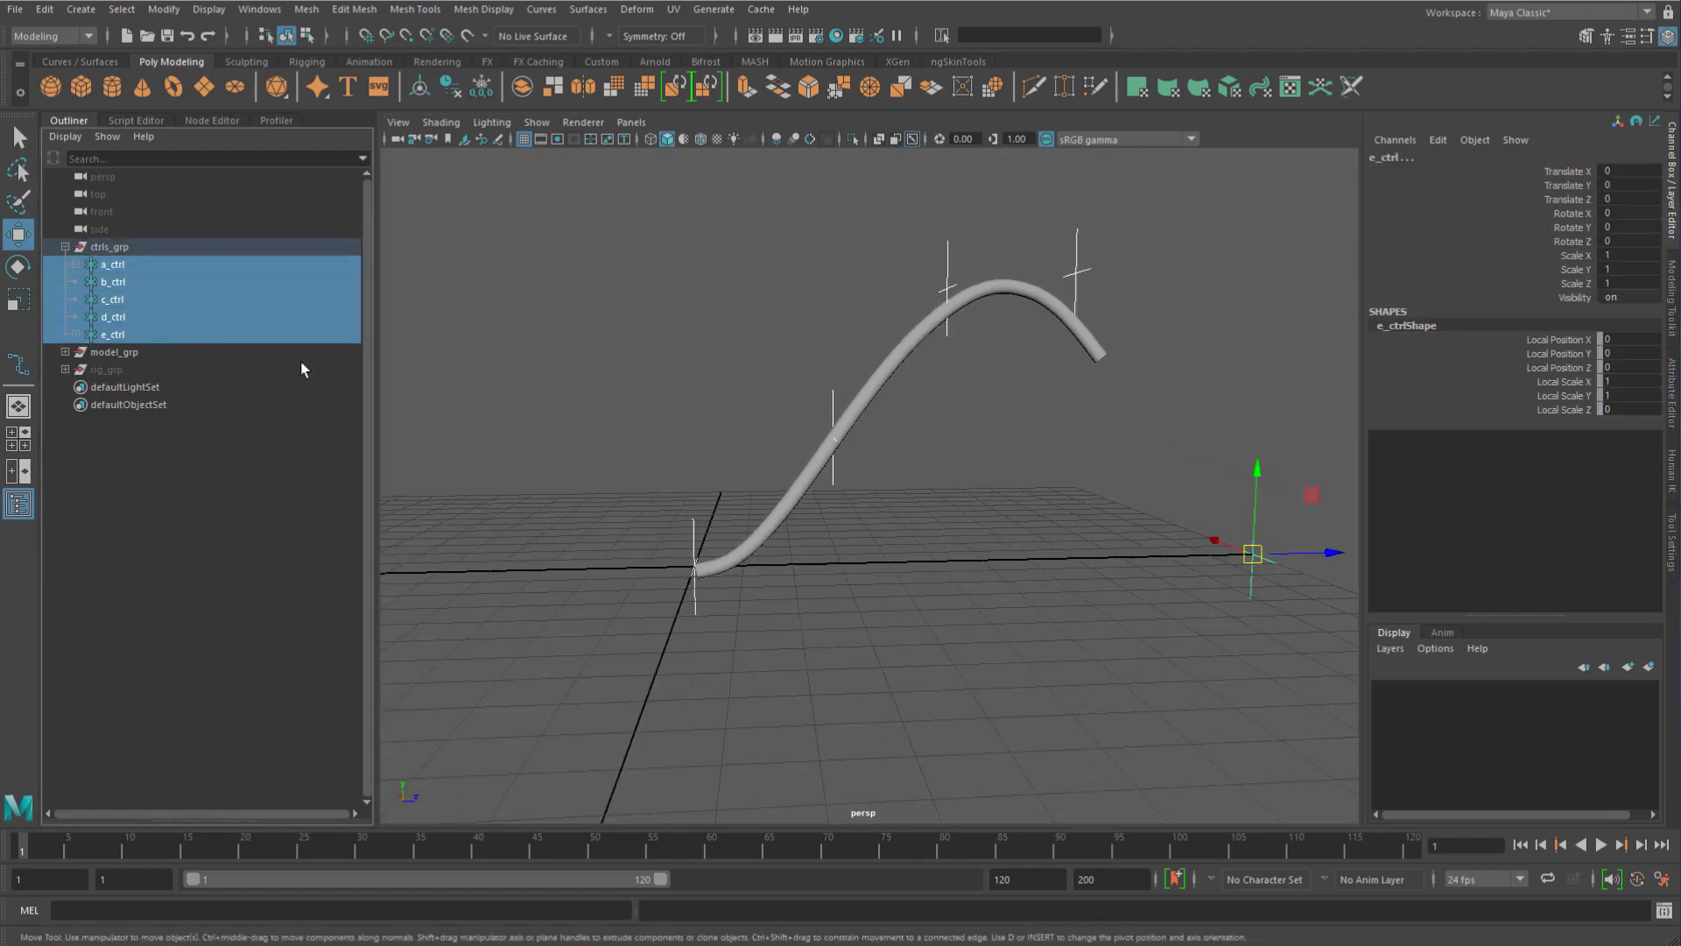
{"action": "left_click", "coordinate": [302, 361]}
Expand model_grp and select the cylinder mesh to inspect its skinCluster1 input
{"action": "left_click", "coordinate": [65, 352]}
{"action": "left_click", "coordinate": [73, 369]}
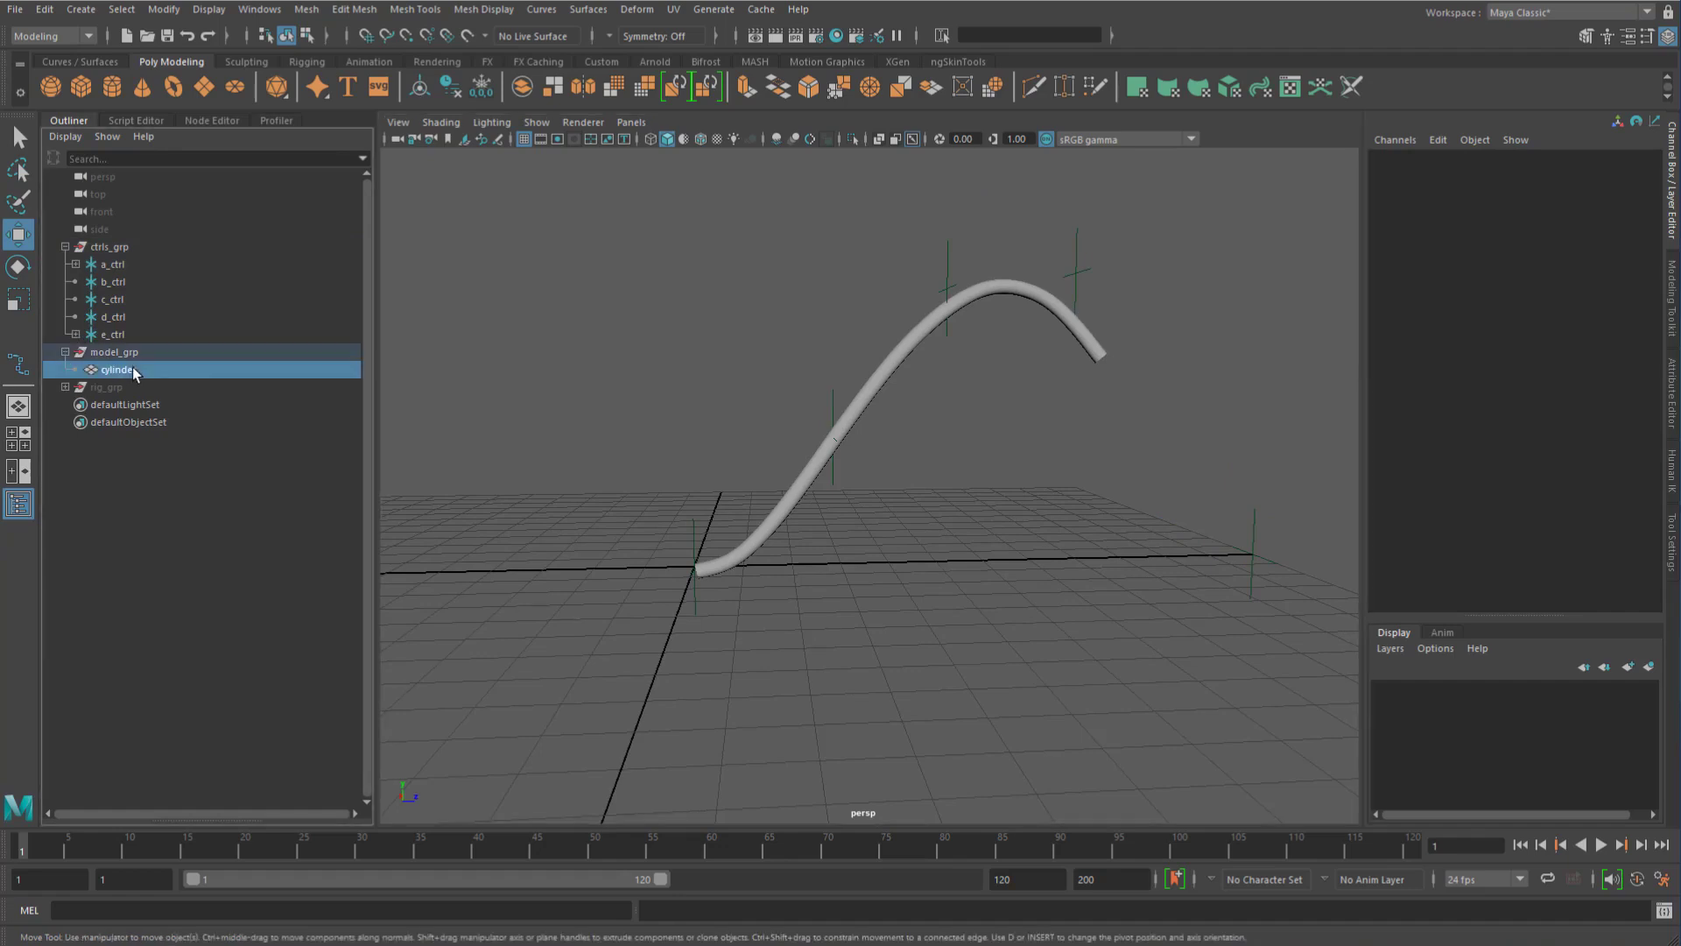
{"action": "left_click", "coordinate": [1429, 354]}
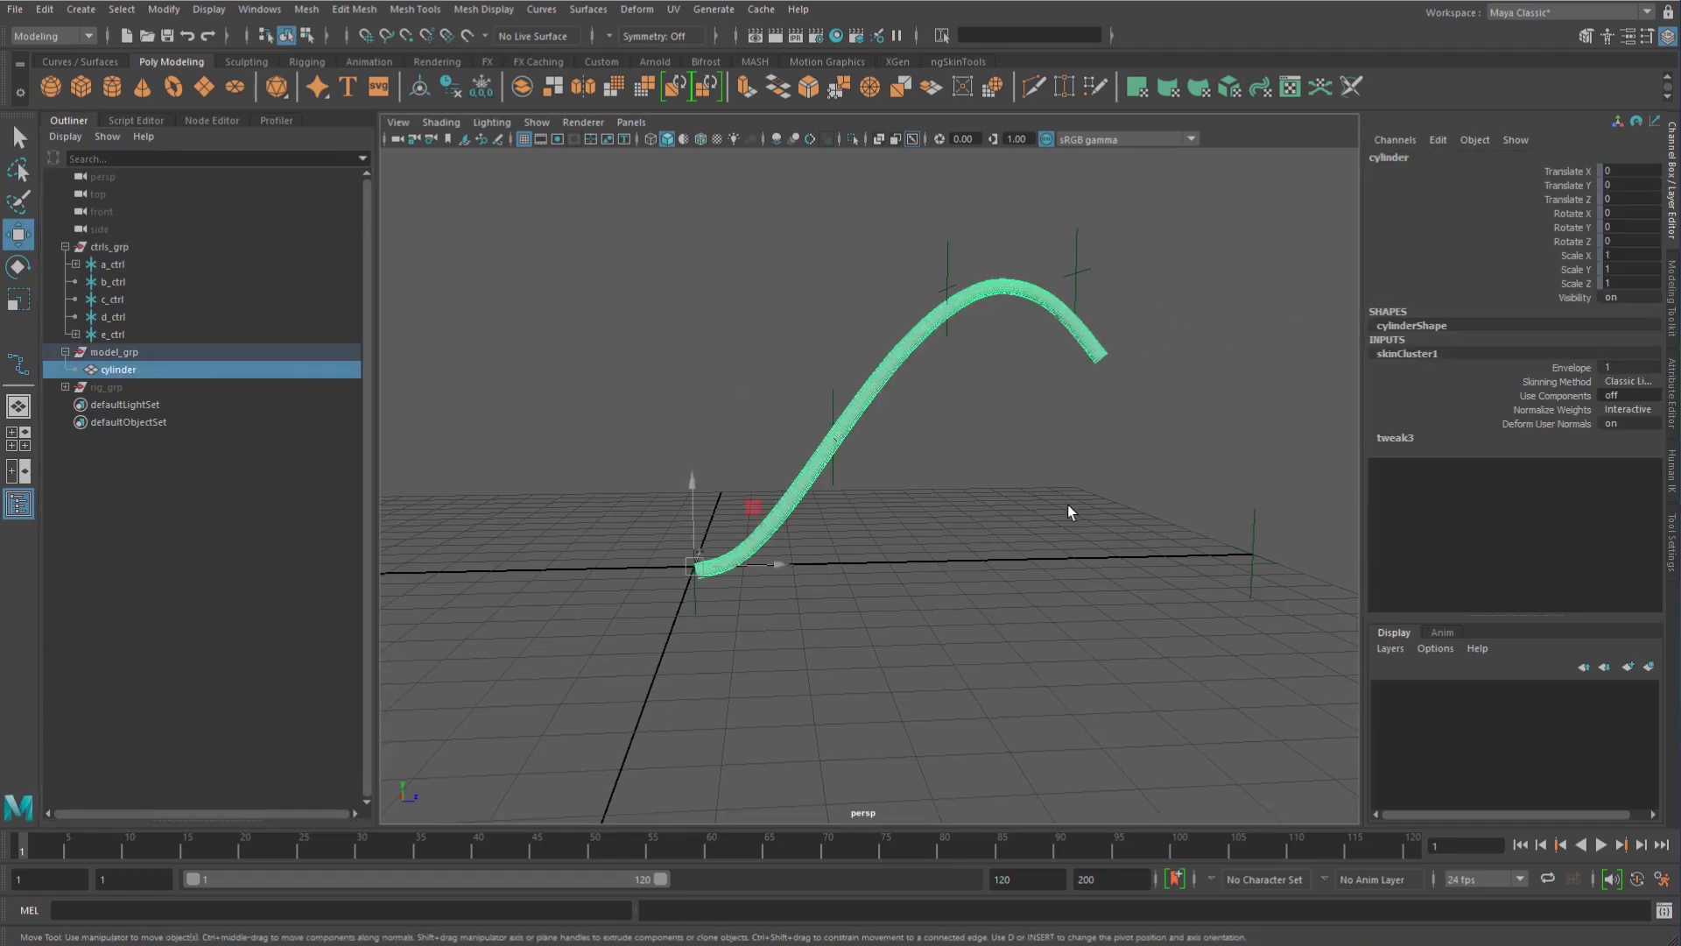
{"action": "left_click", "coordinate": [613, 385]}
Expand rig_grp and joints_grp, select the eleven joints A_jnt to K_jnt, and reveal A_jnt's parent constraint
{"action": "left_click", "coordinate": [64, 386]}
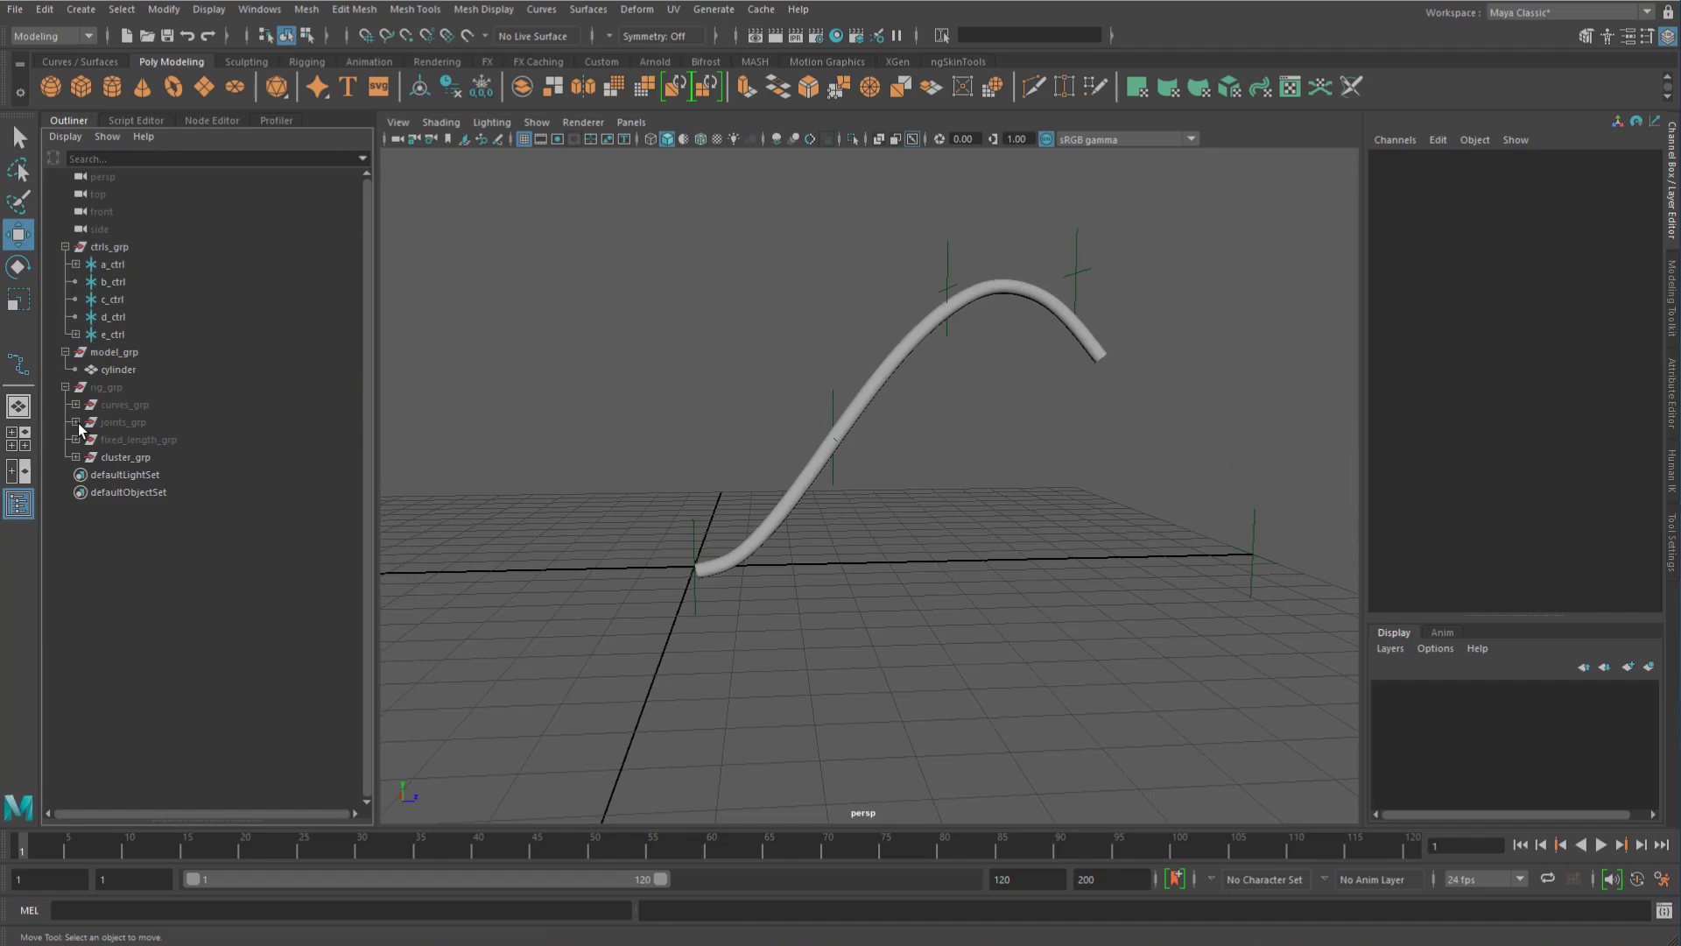
{"action": "left_click", "coordinate": [77, 421]}
{"action": "left_click_drag", "start_coordinate": [150, 438], "coordinate": [167, 609]}
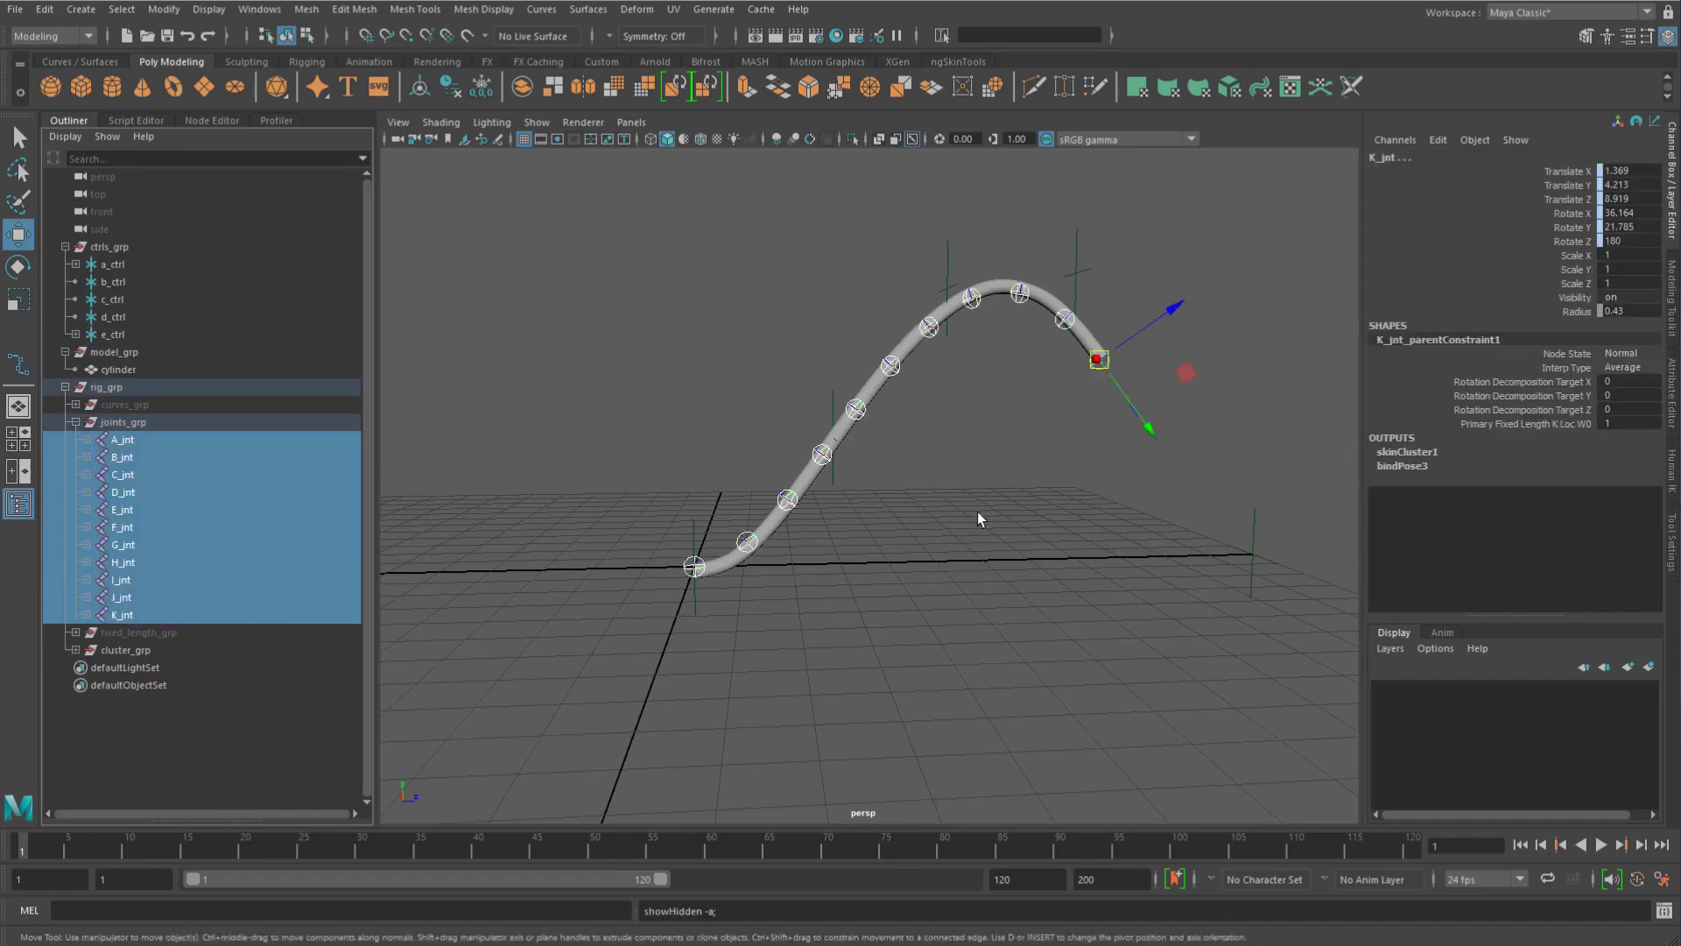
{"action": "left_click_drag", "start_coordinate": [977, 512], "coordinate": [1009, 491], "text": "alt"}
{"action": "left_click", "coordinate": [256, 488]}
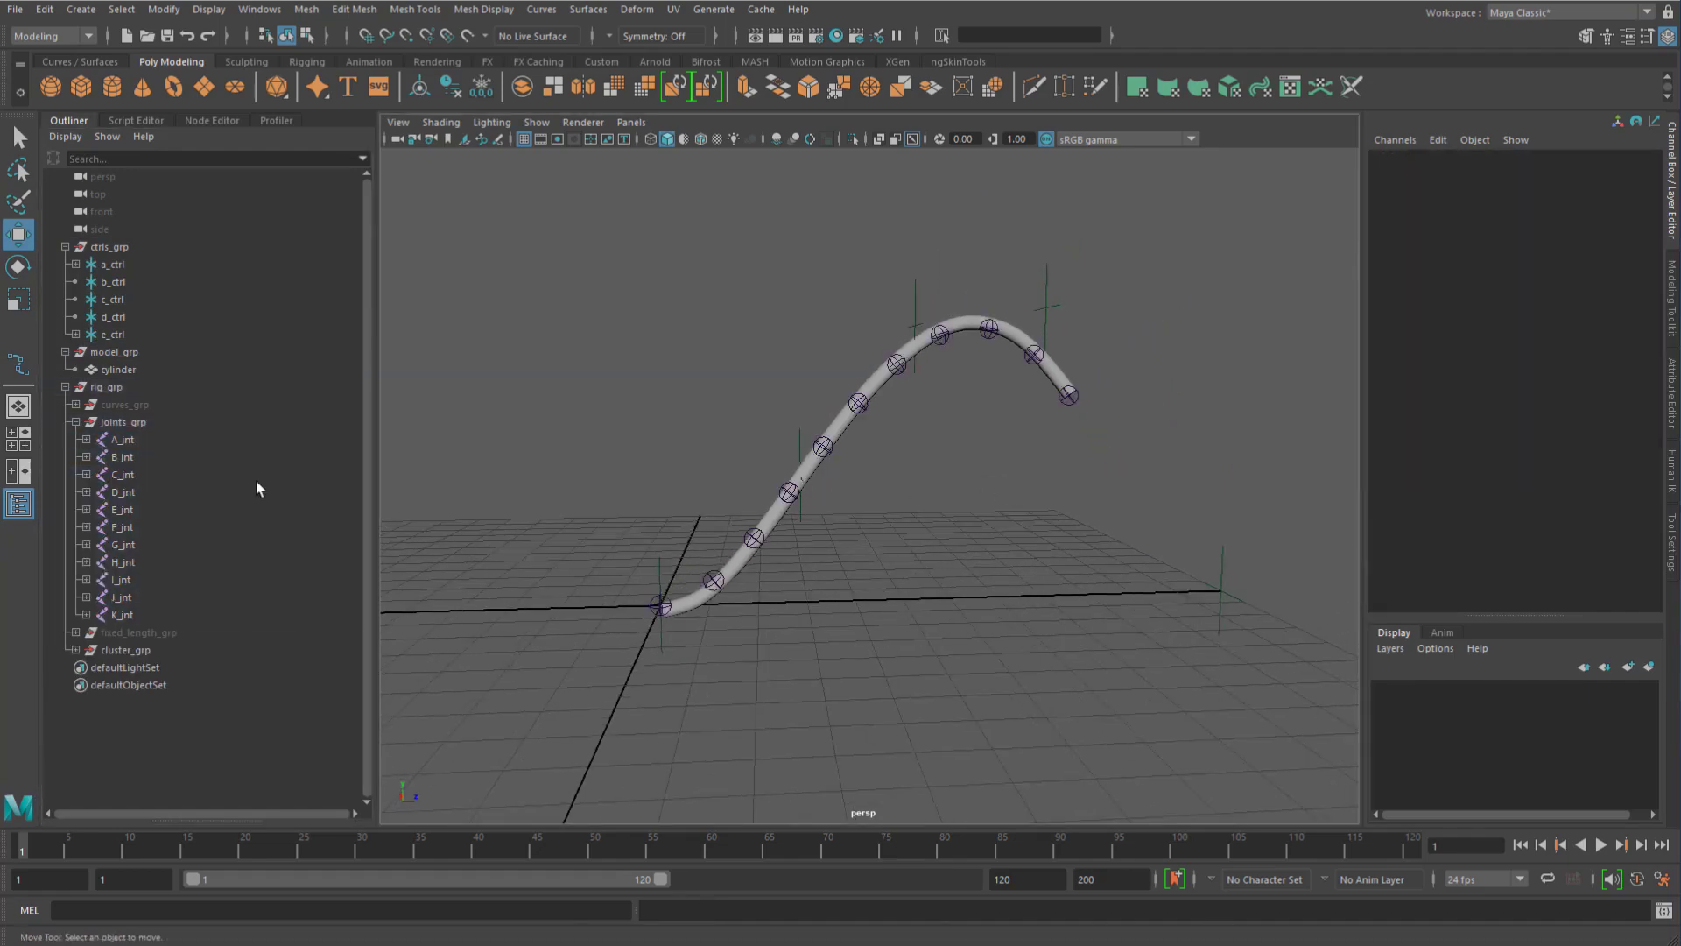
{"action": "left_click", "coordinate": [116, 439]}
{"action": "left_click", "coordinate": [86, 438]}
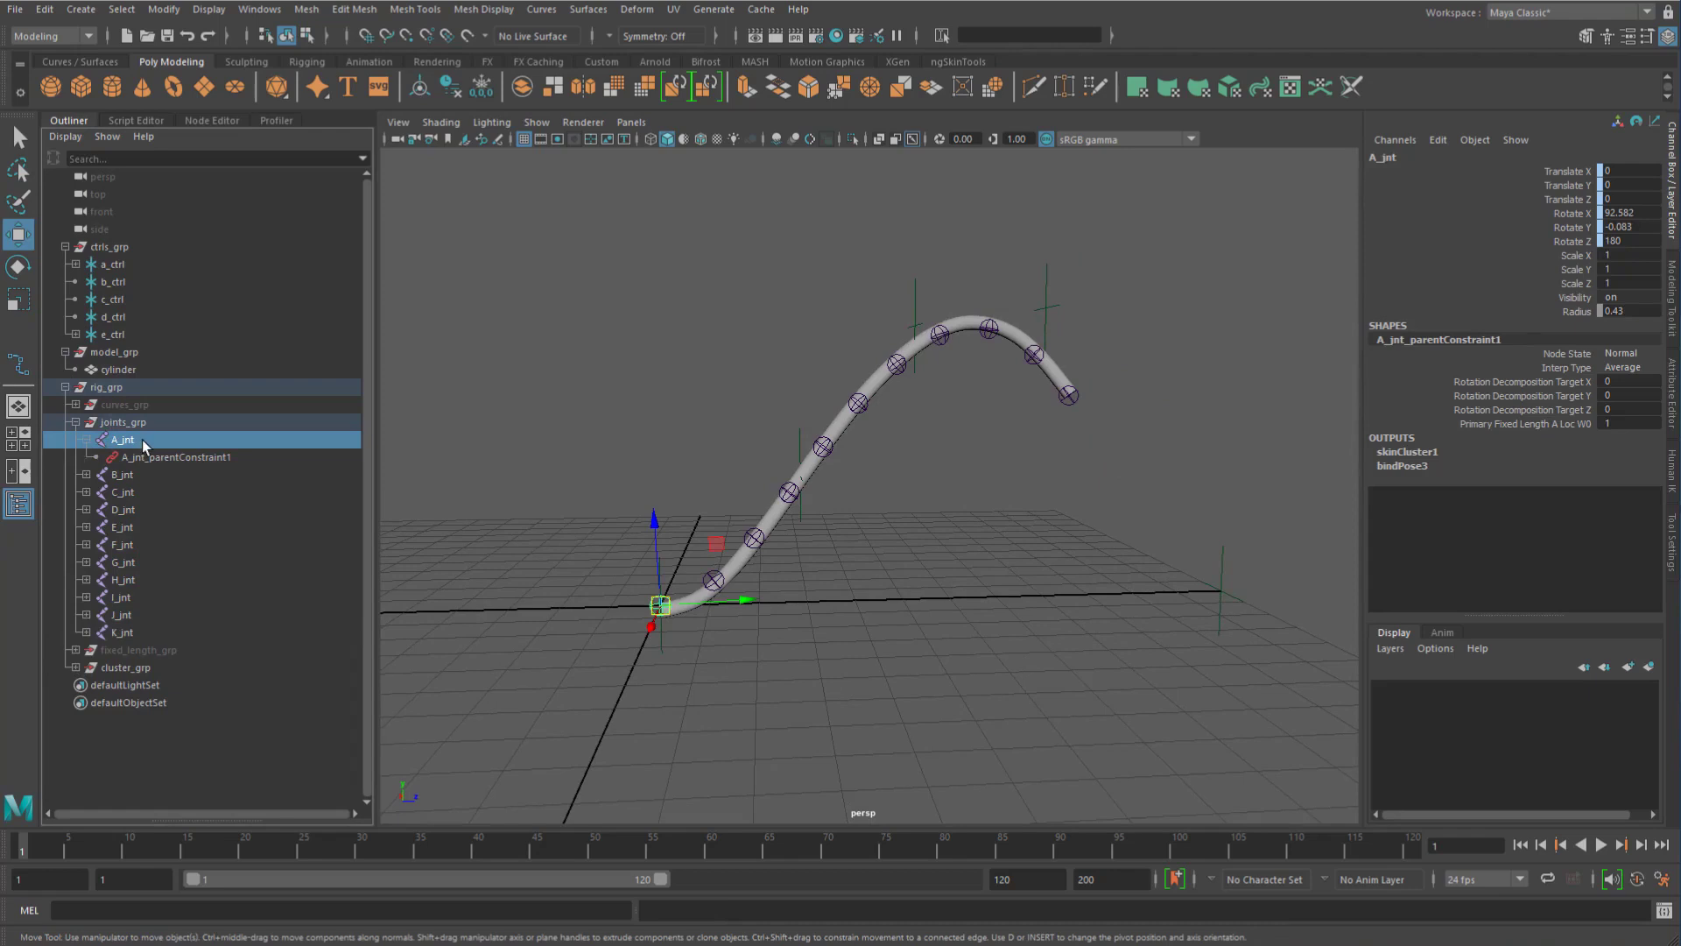
Unhide fixed_length_grp with Shift+H and expand it to list locators A_loc through K_loc
{"action": "left_click", "coordinate": [128, 649]}
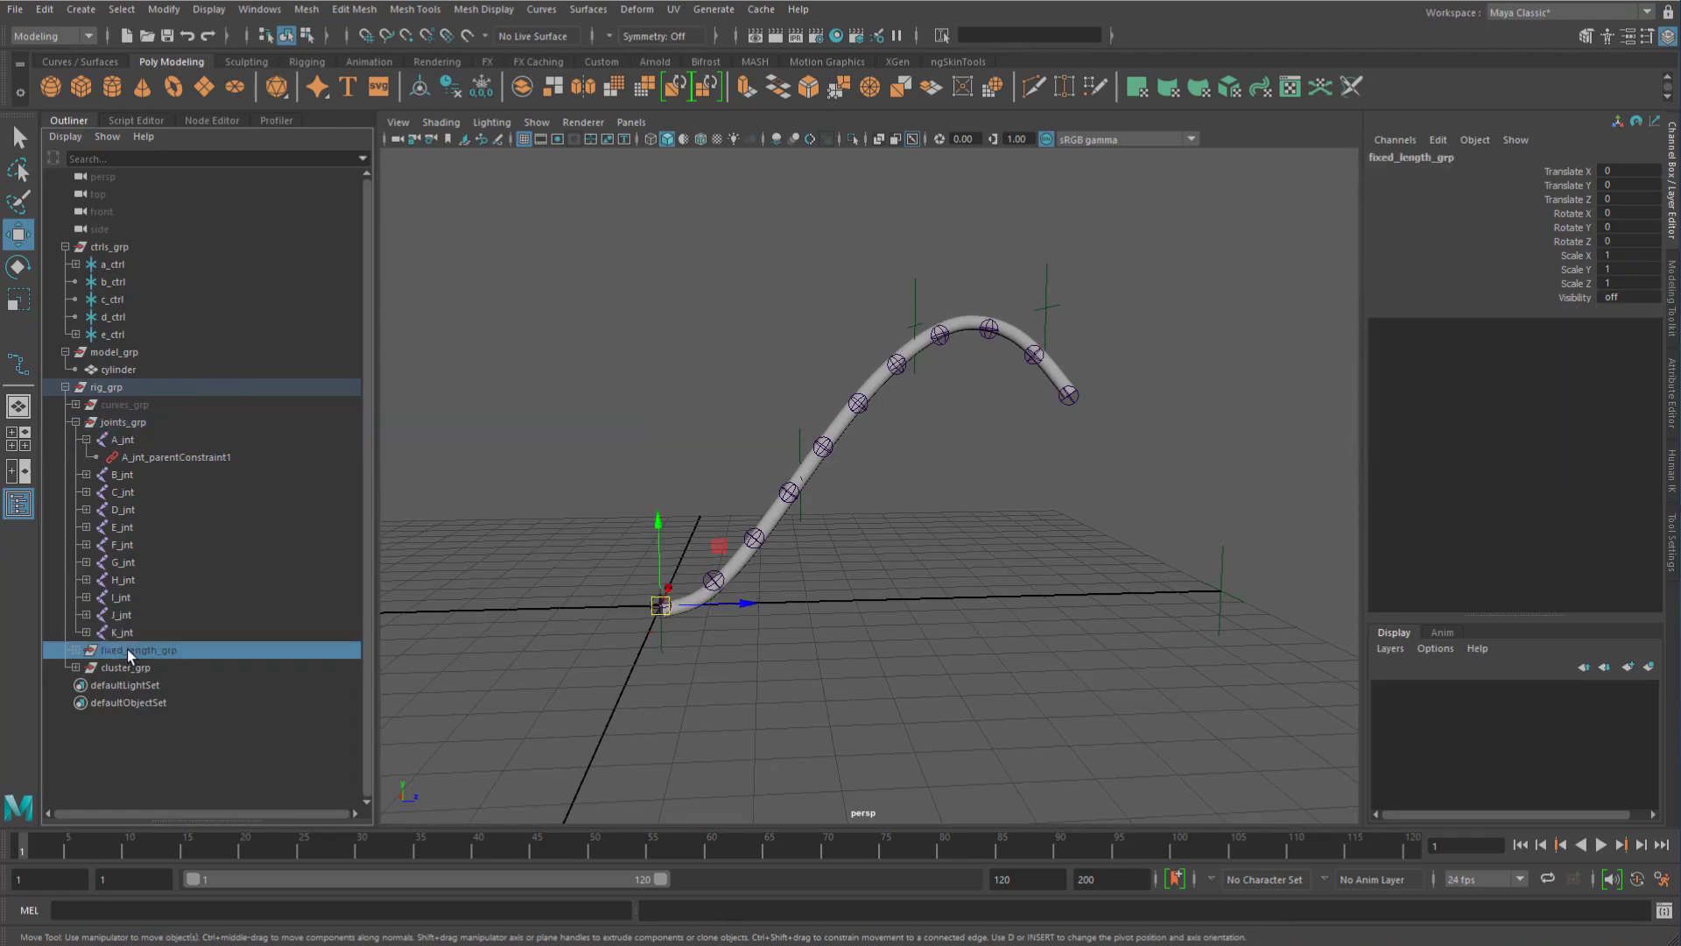
{"action": "key", "text": "shift+h"}
{"action": "left_click", "coordinate": [85, 650]}
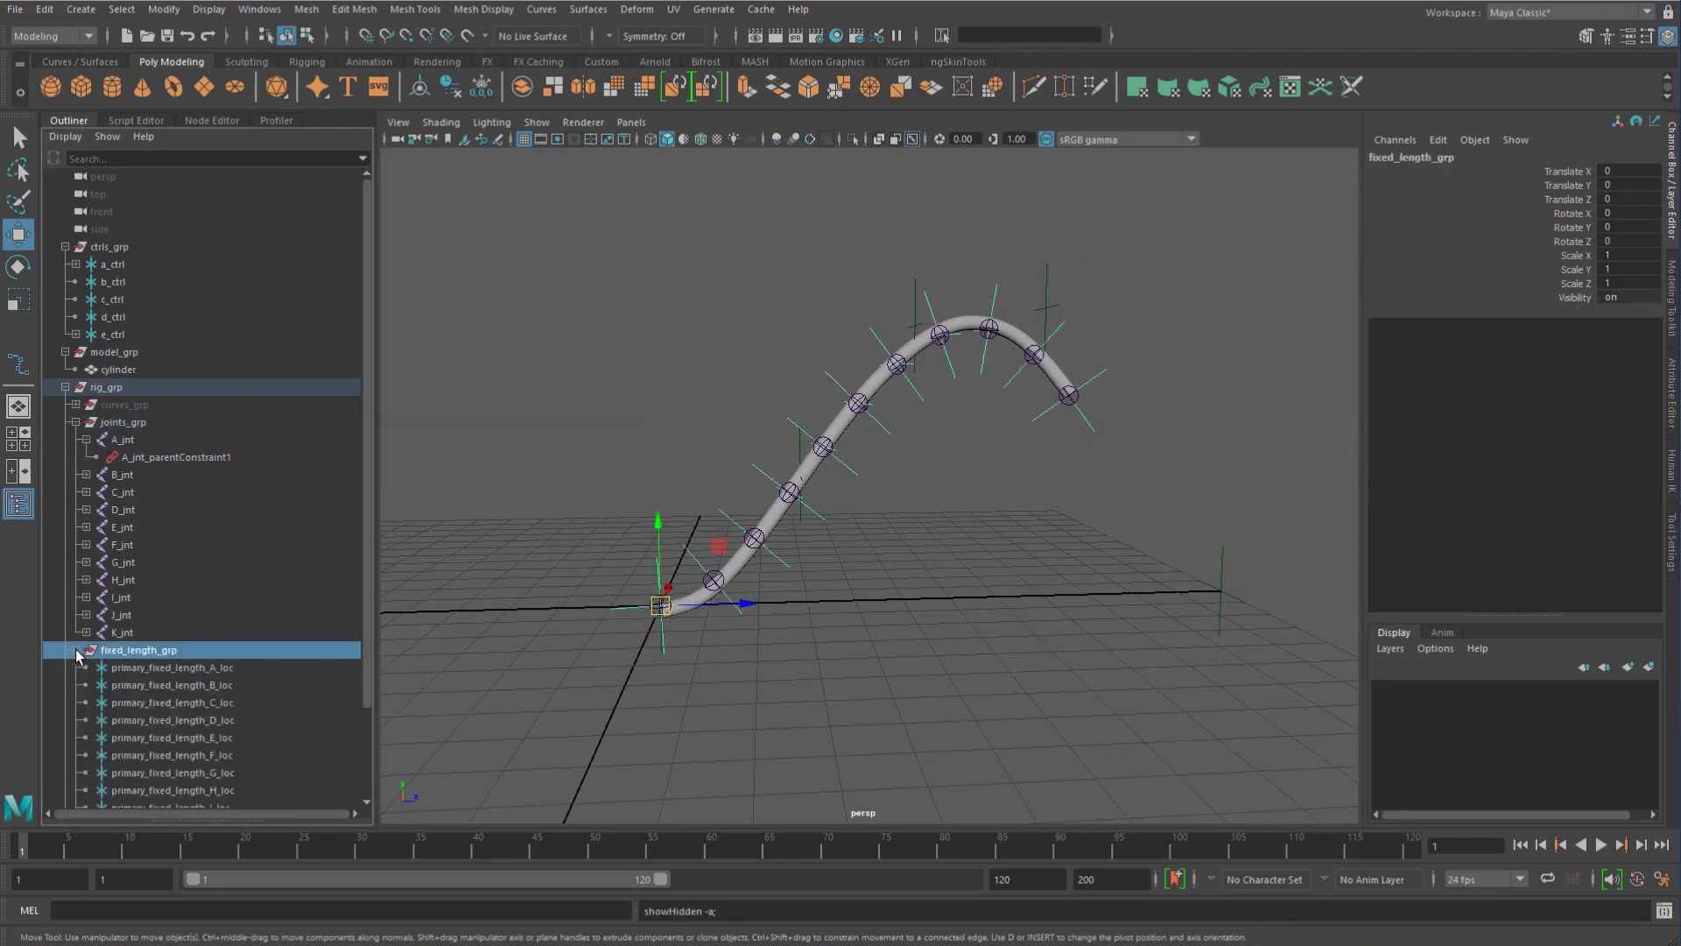
{"action": "left_click", "coordinate": [85, 439]}
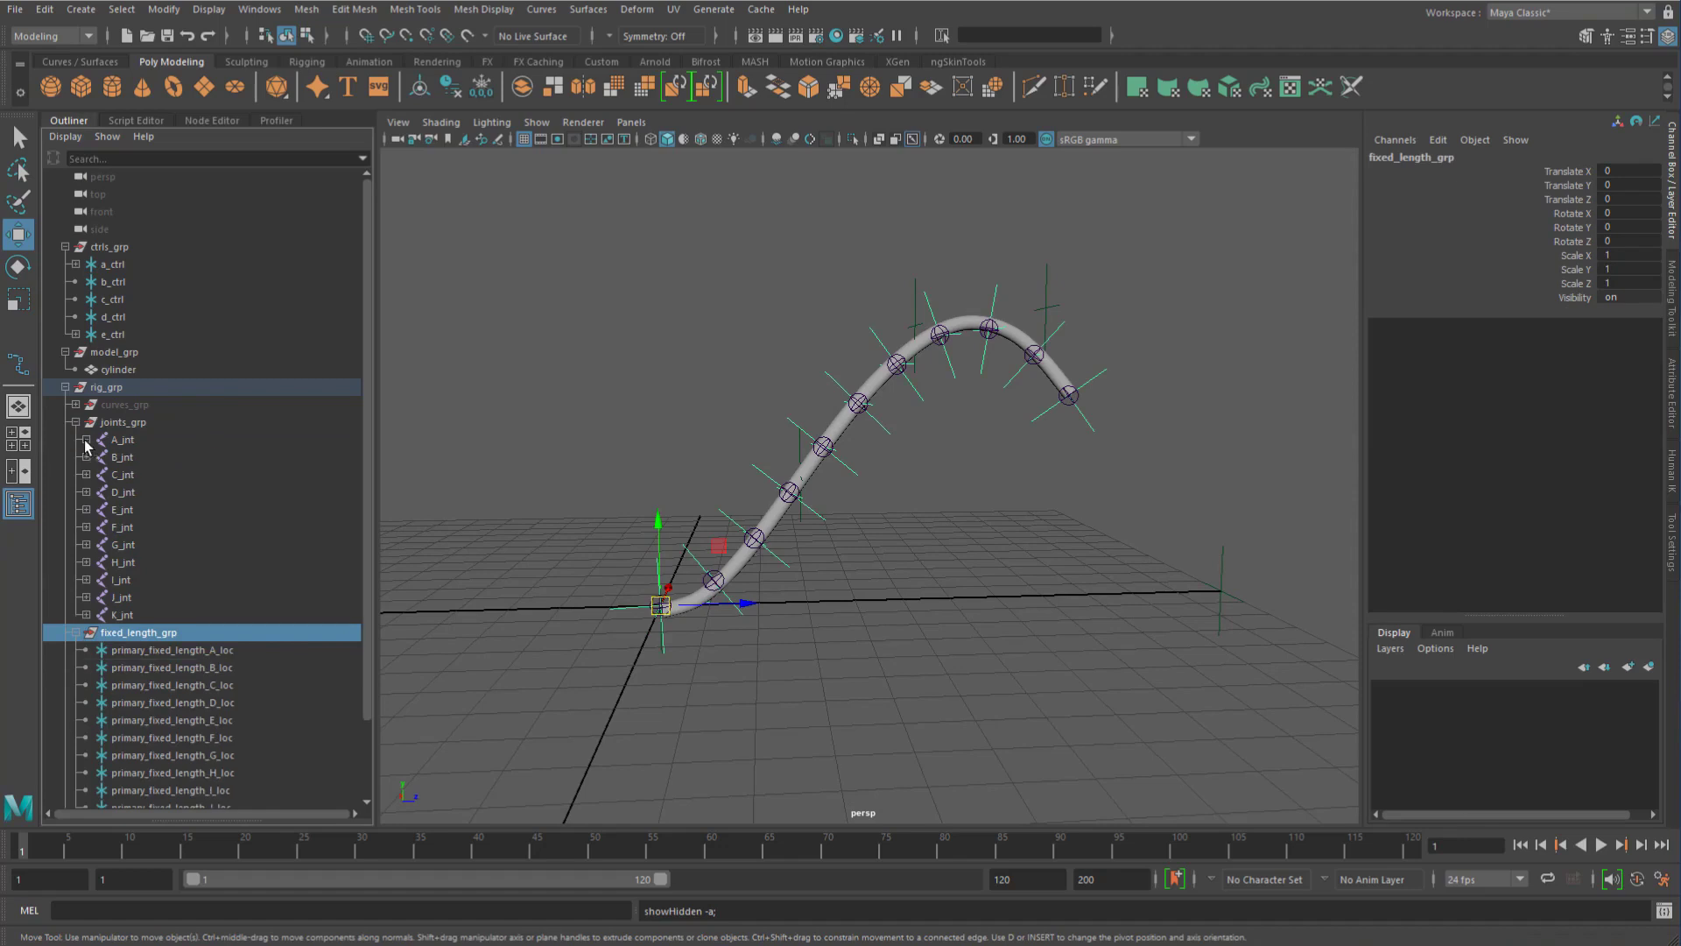
{"action": "left_click", "coordinate": [75, 422]}
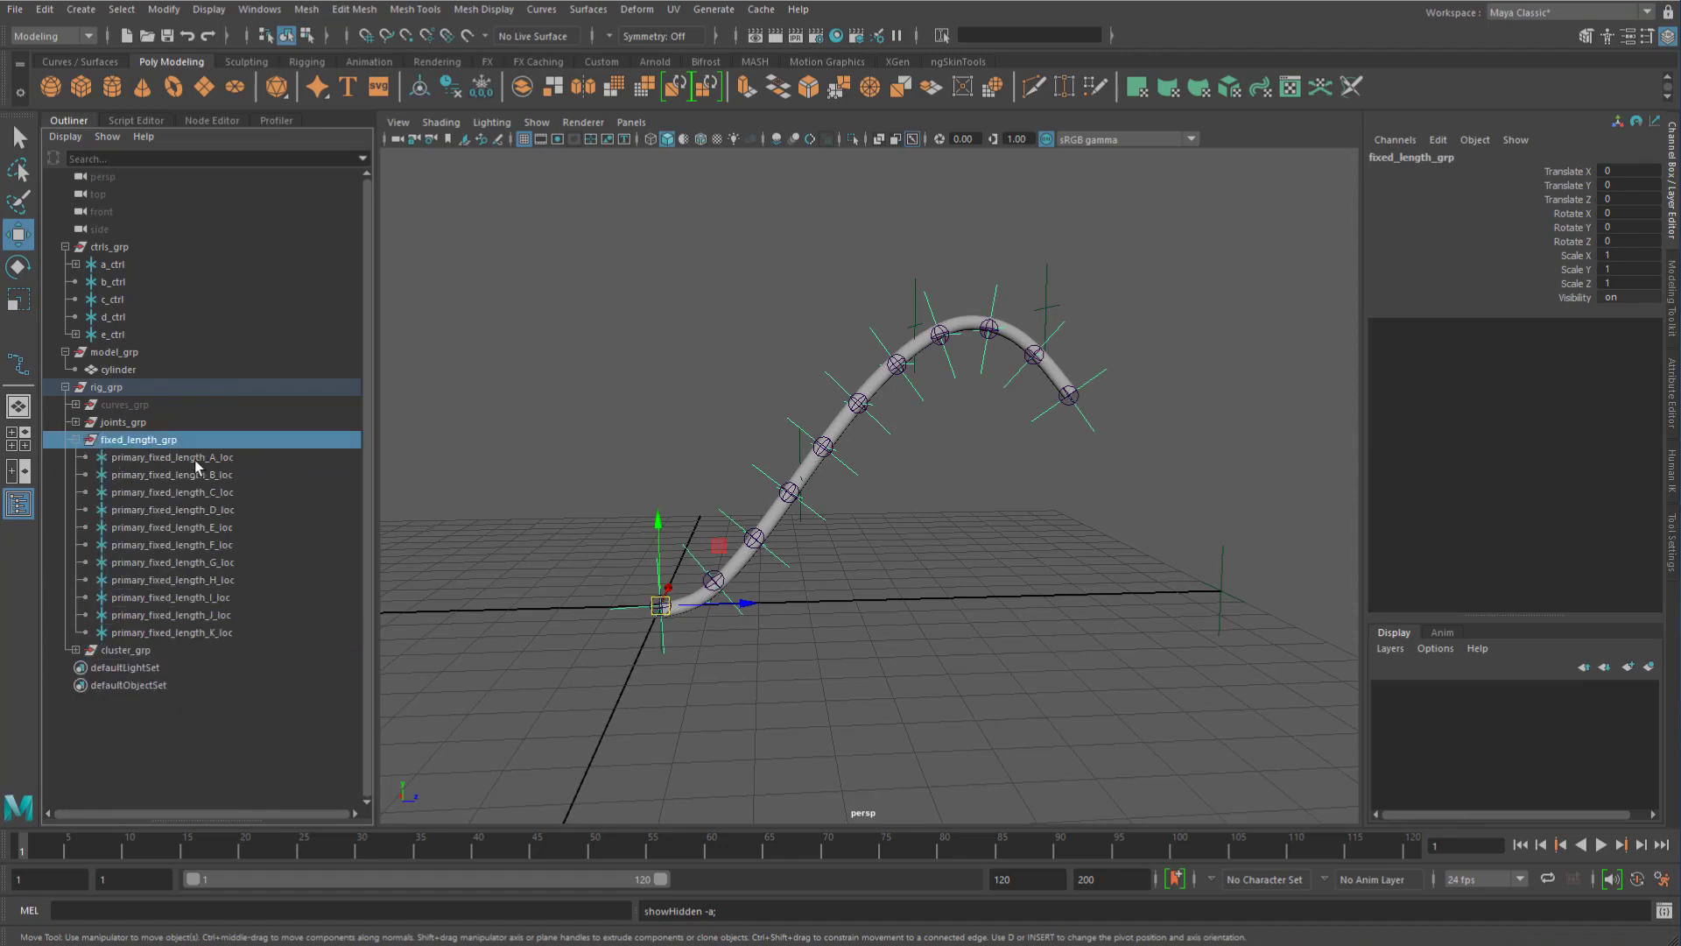
Compare the motionPath U Value inputs of the A, C and E fixed-length locators
{"action": "left_click", "coordinate": [166, 457]}
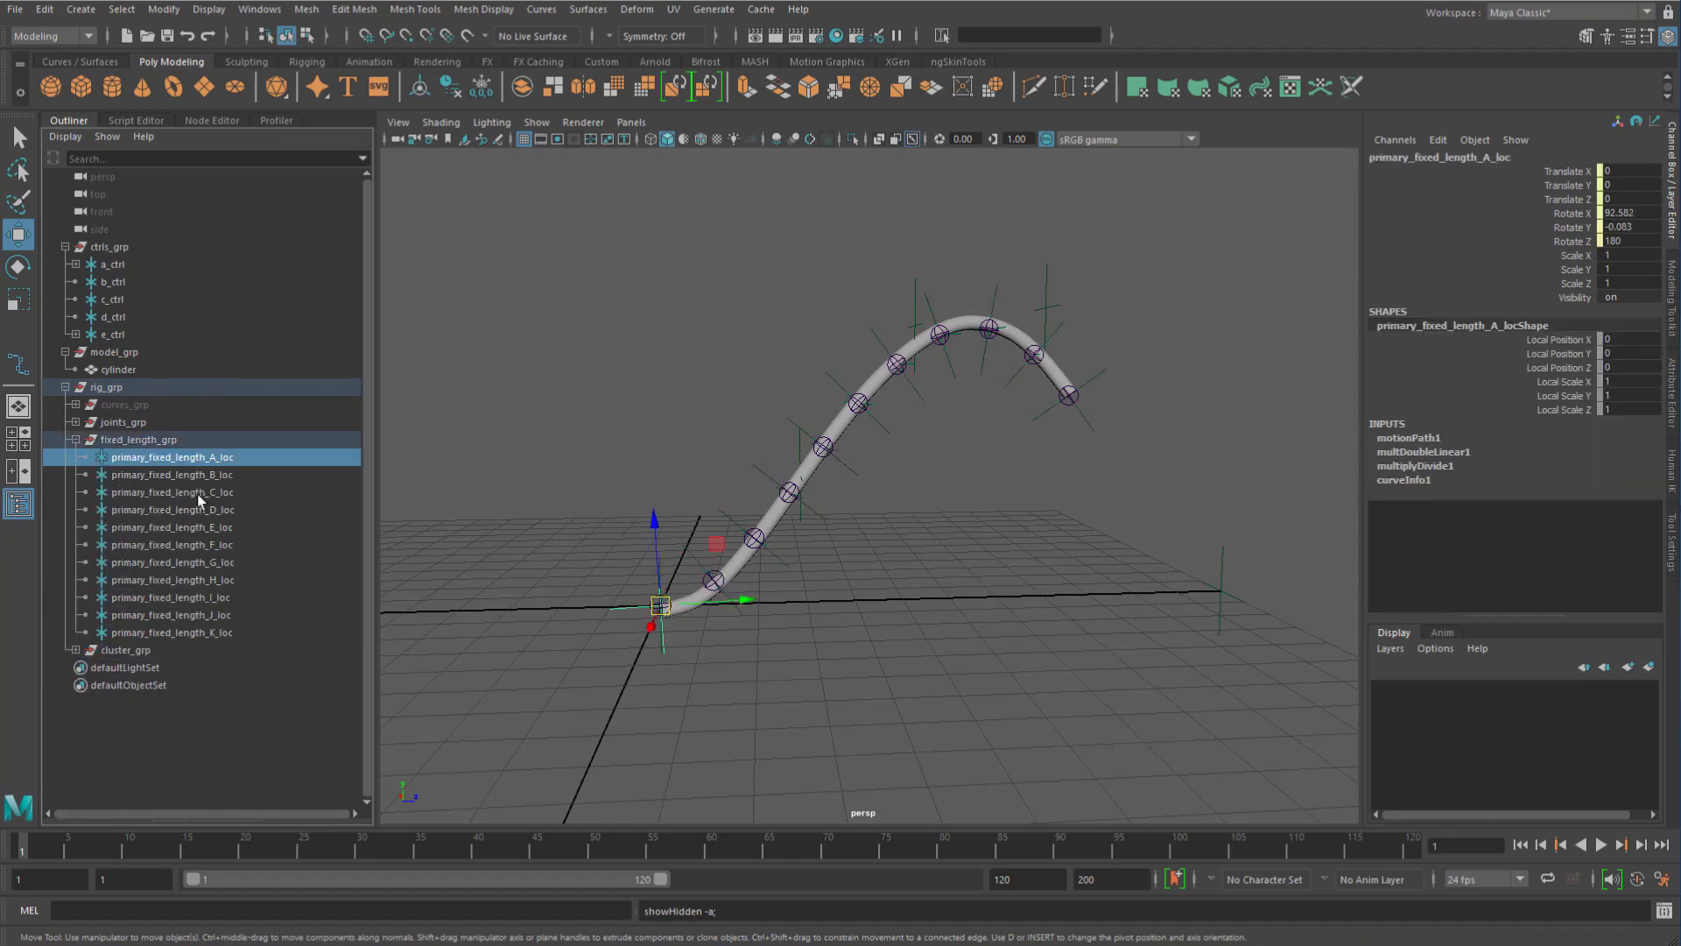
{"action": "left_click", "coordinate": [1408, 438]}
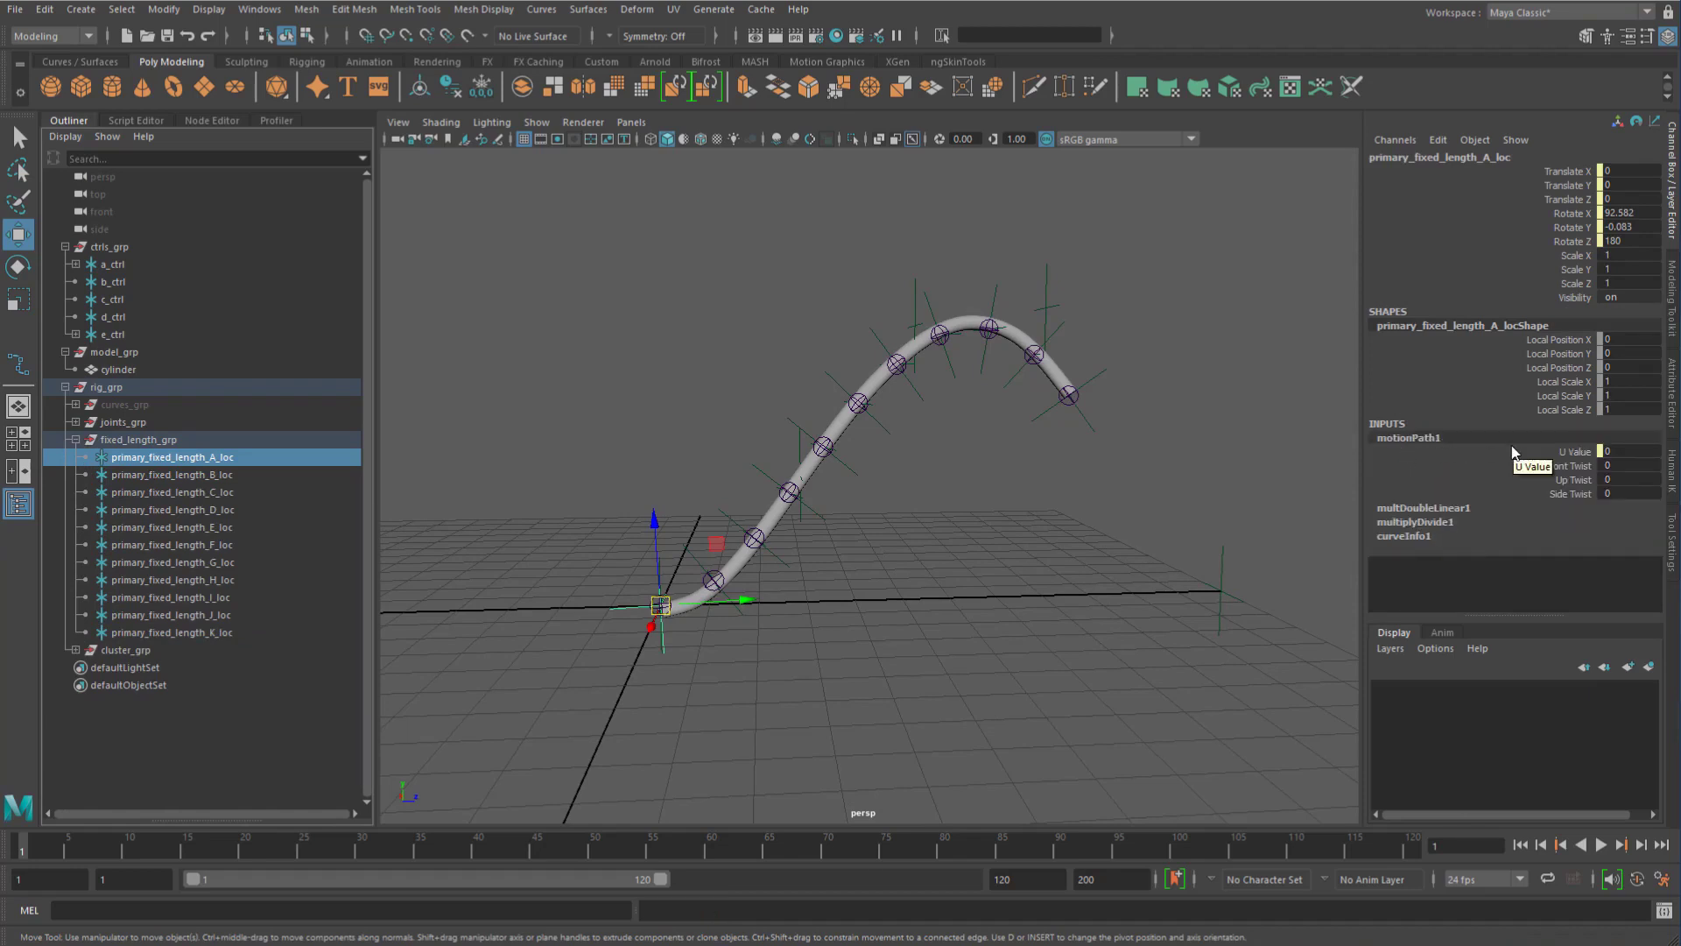
{"action": "left_click", "coordinate": [183, 493]}
{"action": "left_click", "coordinate": [223, 458]}
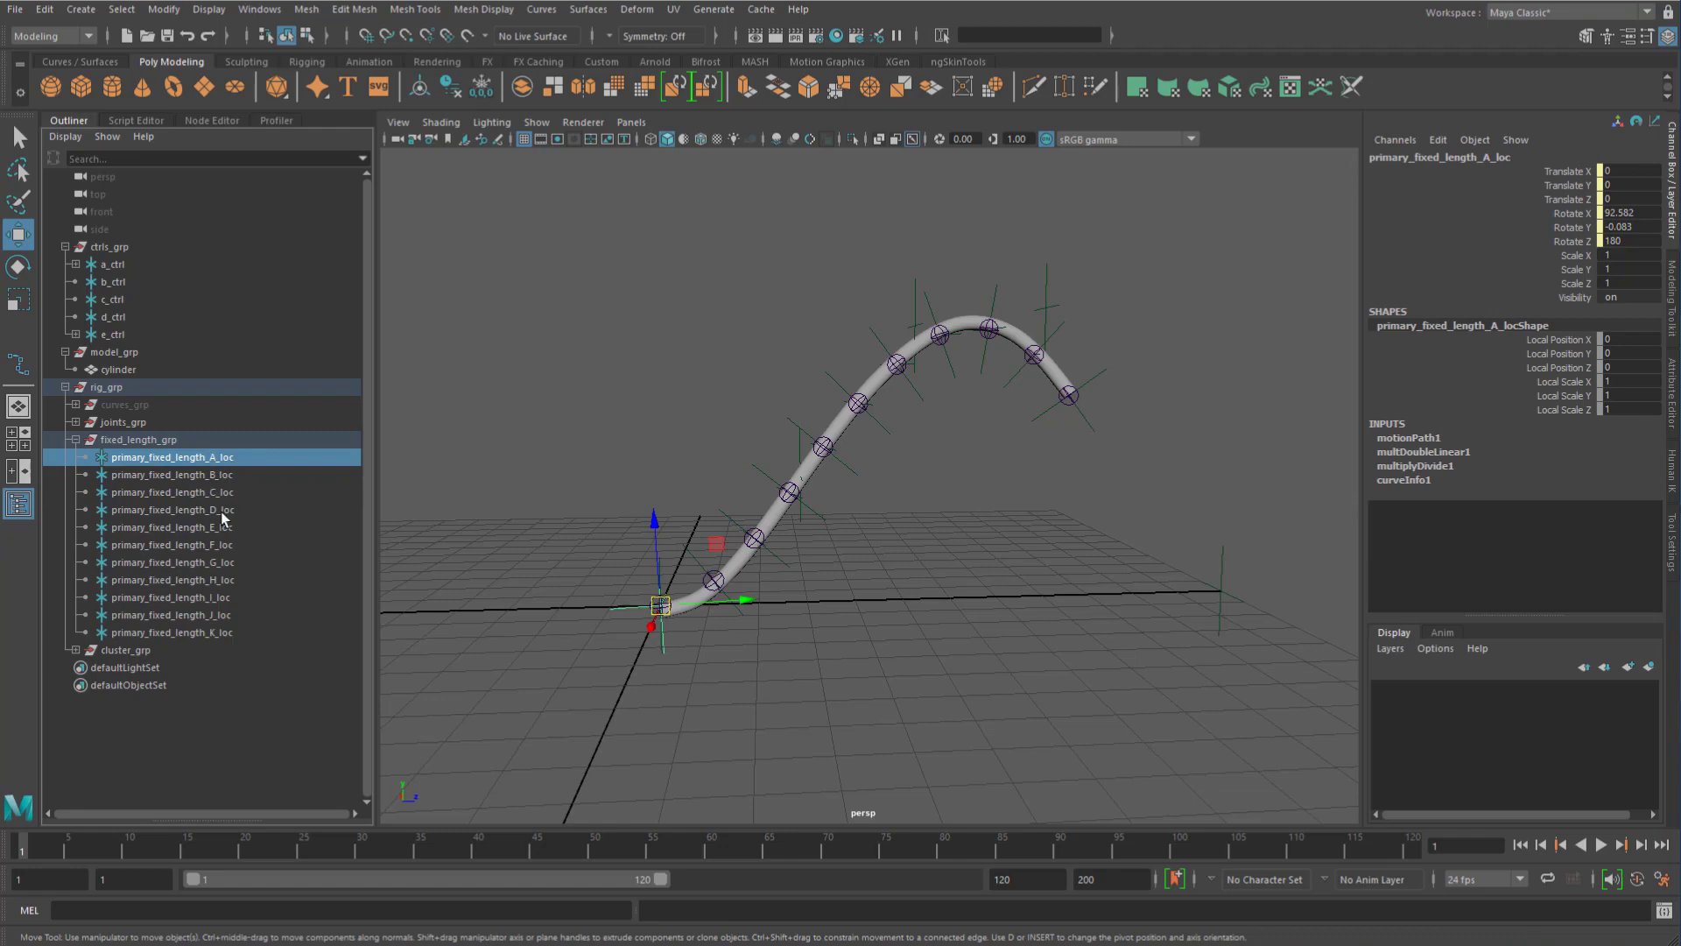
{"action": "left_click", "coordinate": [224, 527]}
{"action": "left_click", "coordinate": [233, 458]}
Delete primary_fixed_length_crv from curves_grp
{"action": "left_click", "coordinate": [76, 404]}
{"action": "left_click", "coordinate": [210, 459]}
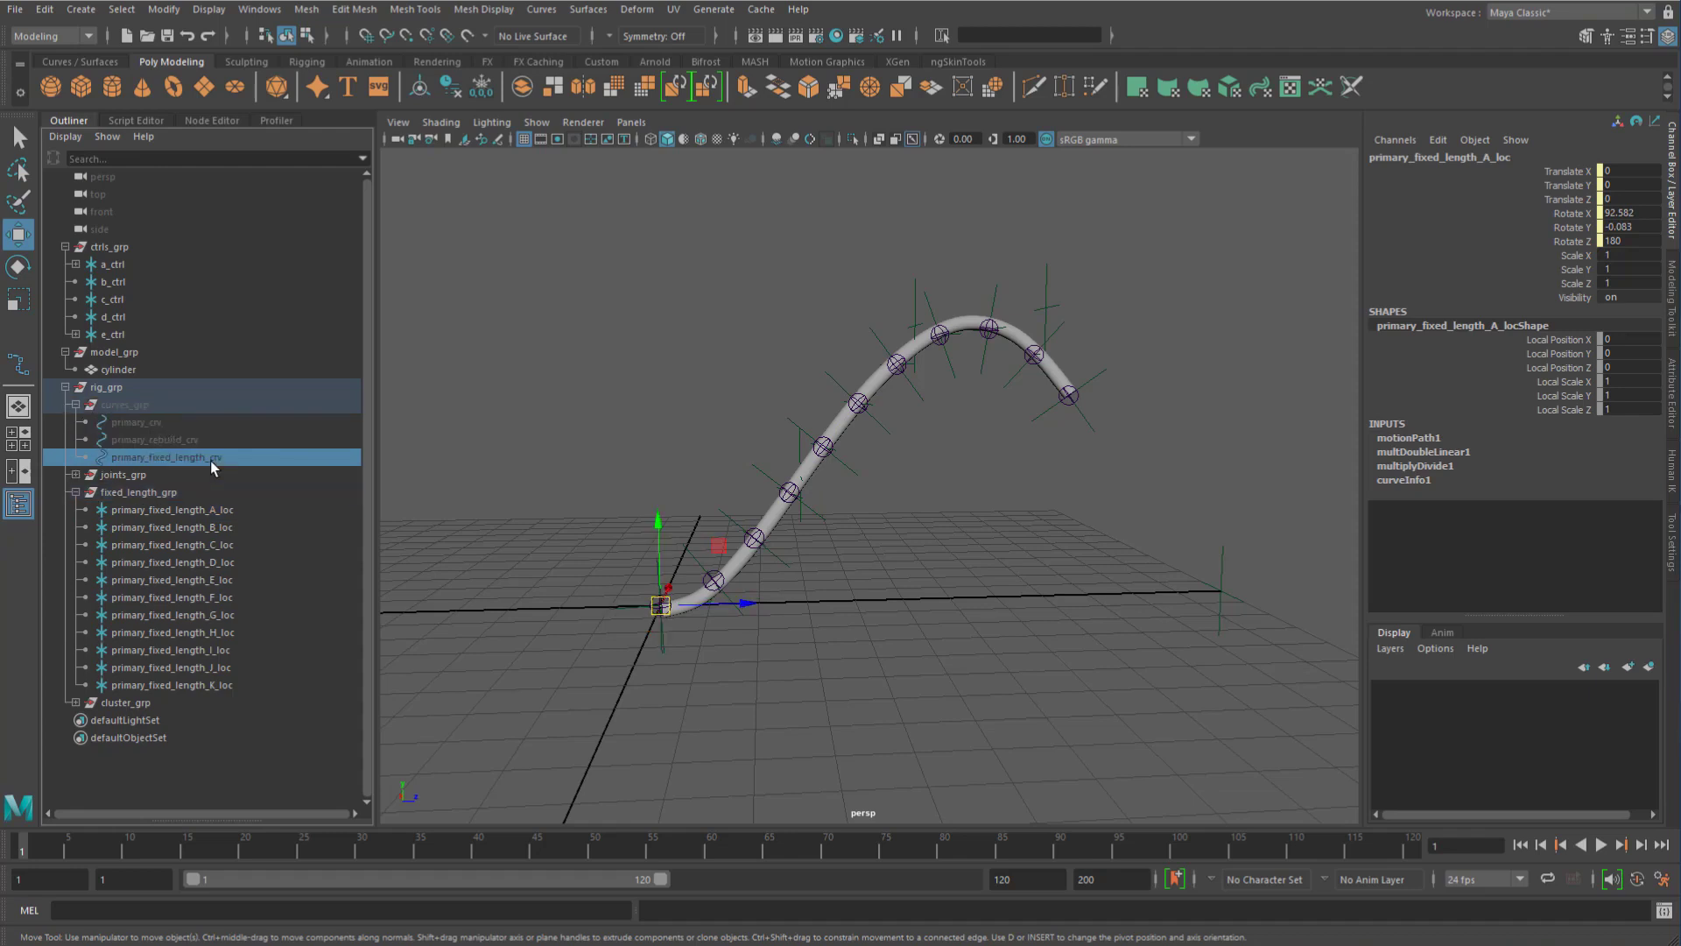
{"action": "key", "text": "Delete"}
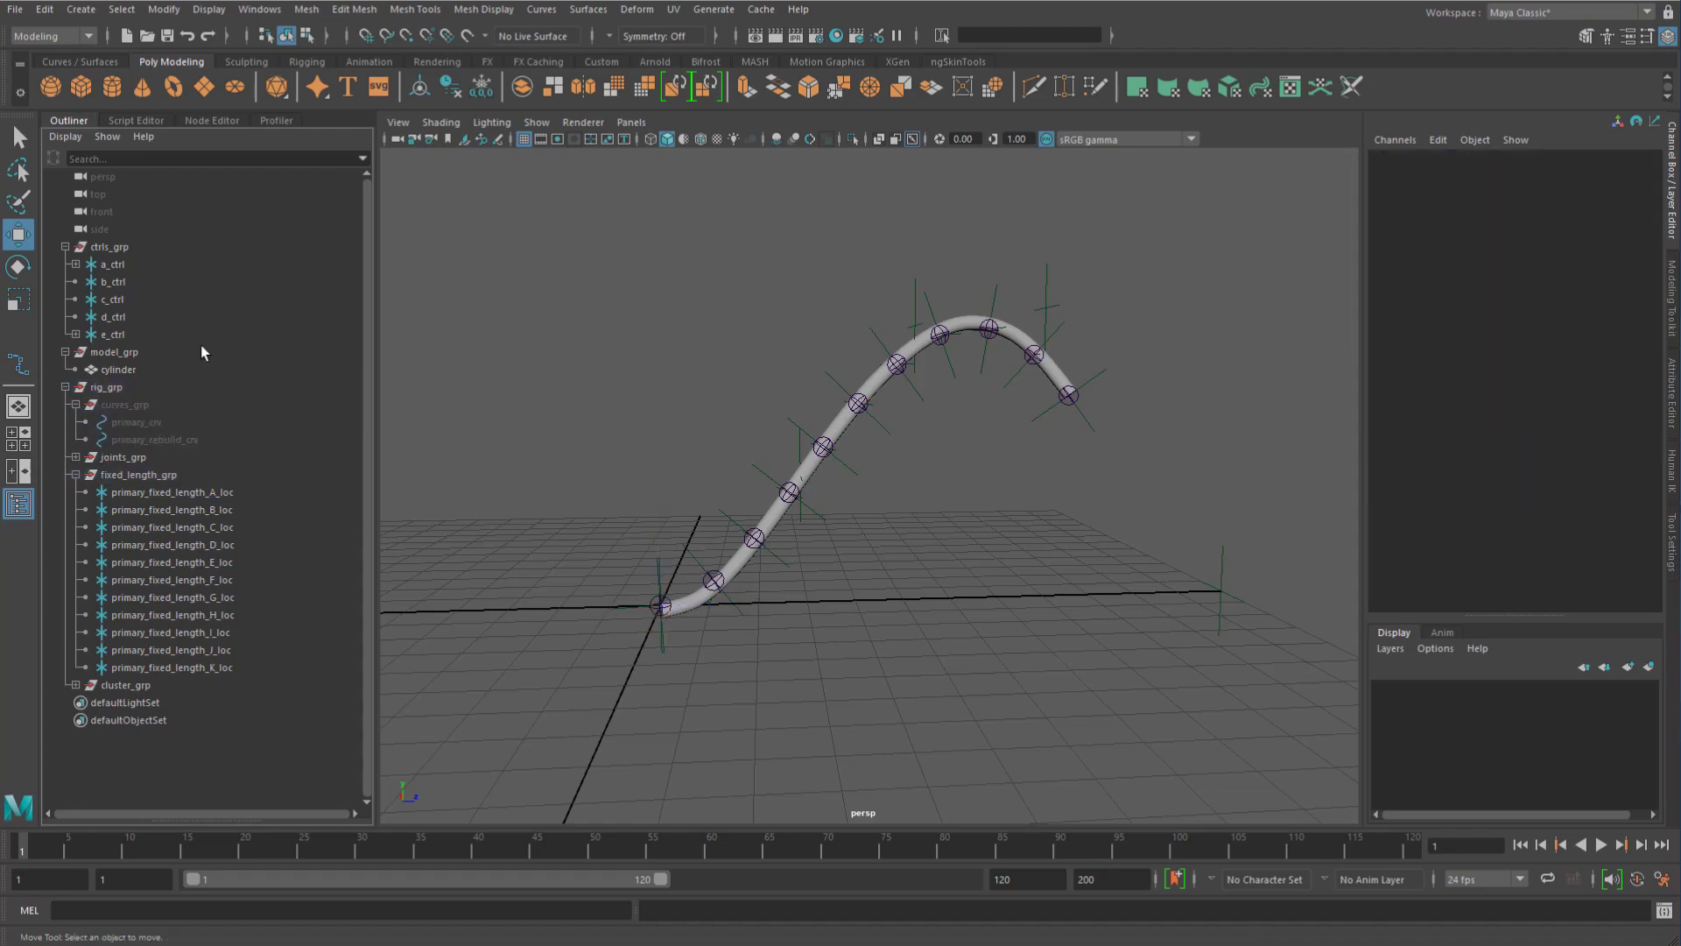
Move c_ctrl up and left to translate 1.327, 6.316, -3.541, forming a taller S-curve
{"action": "left_click", "coordinate": [179, 425]}
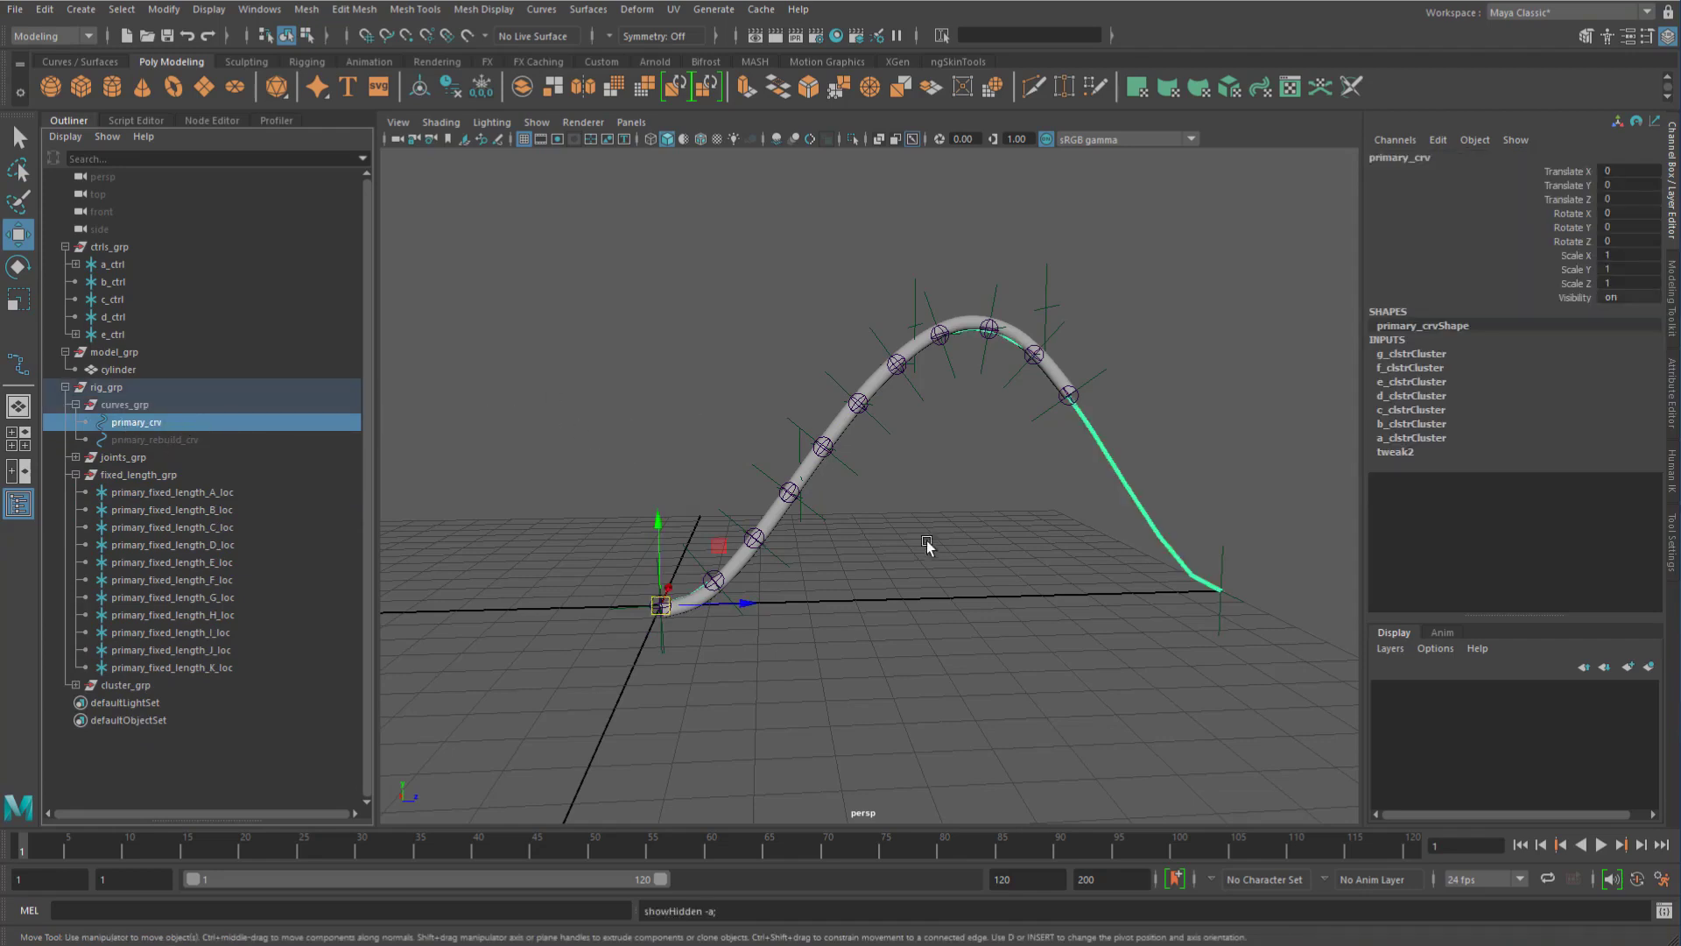
{"action": "left_click_drag", "start_coordinate": [1122, 518], "coordinate": [1017, 537], "text": "alt"}
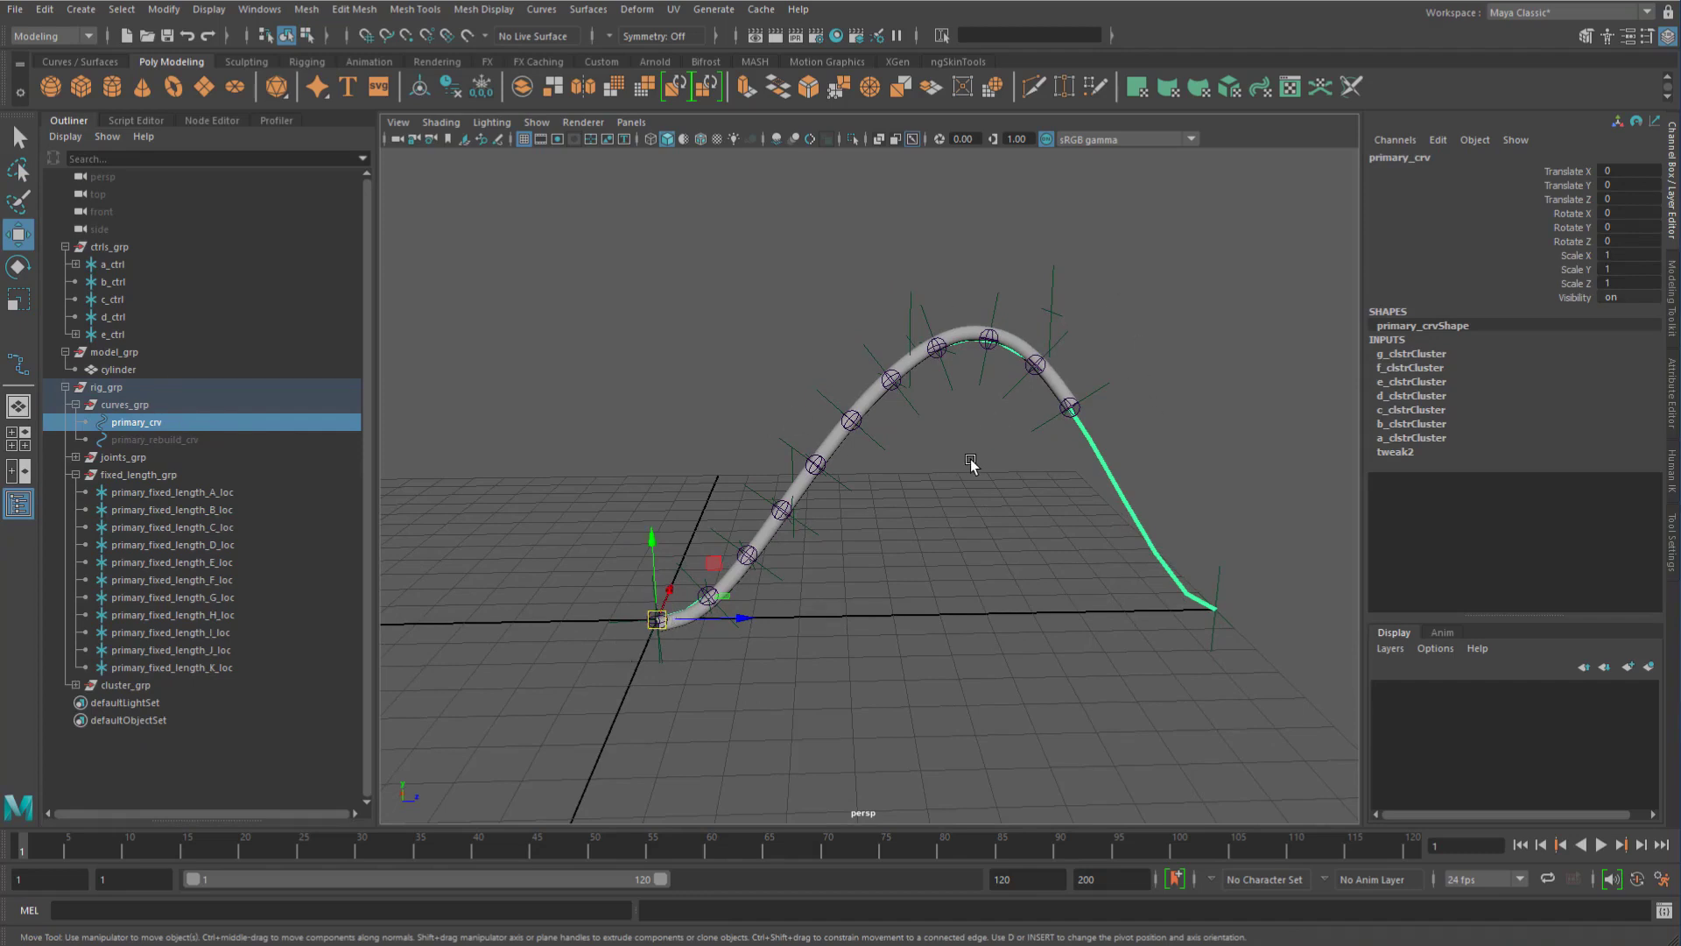
{"action": "left_click", "coordinate": [938, 364]}
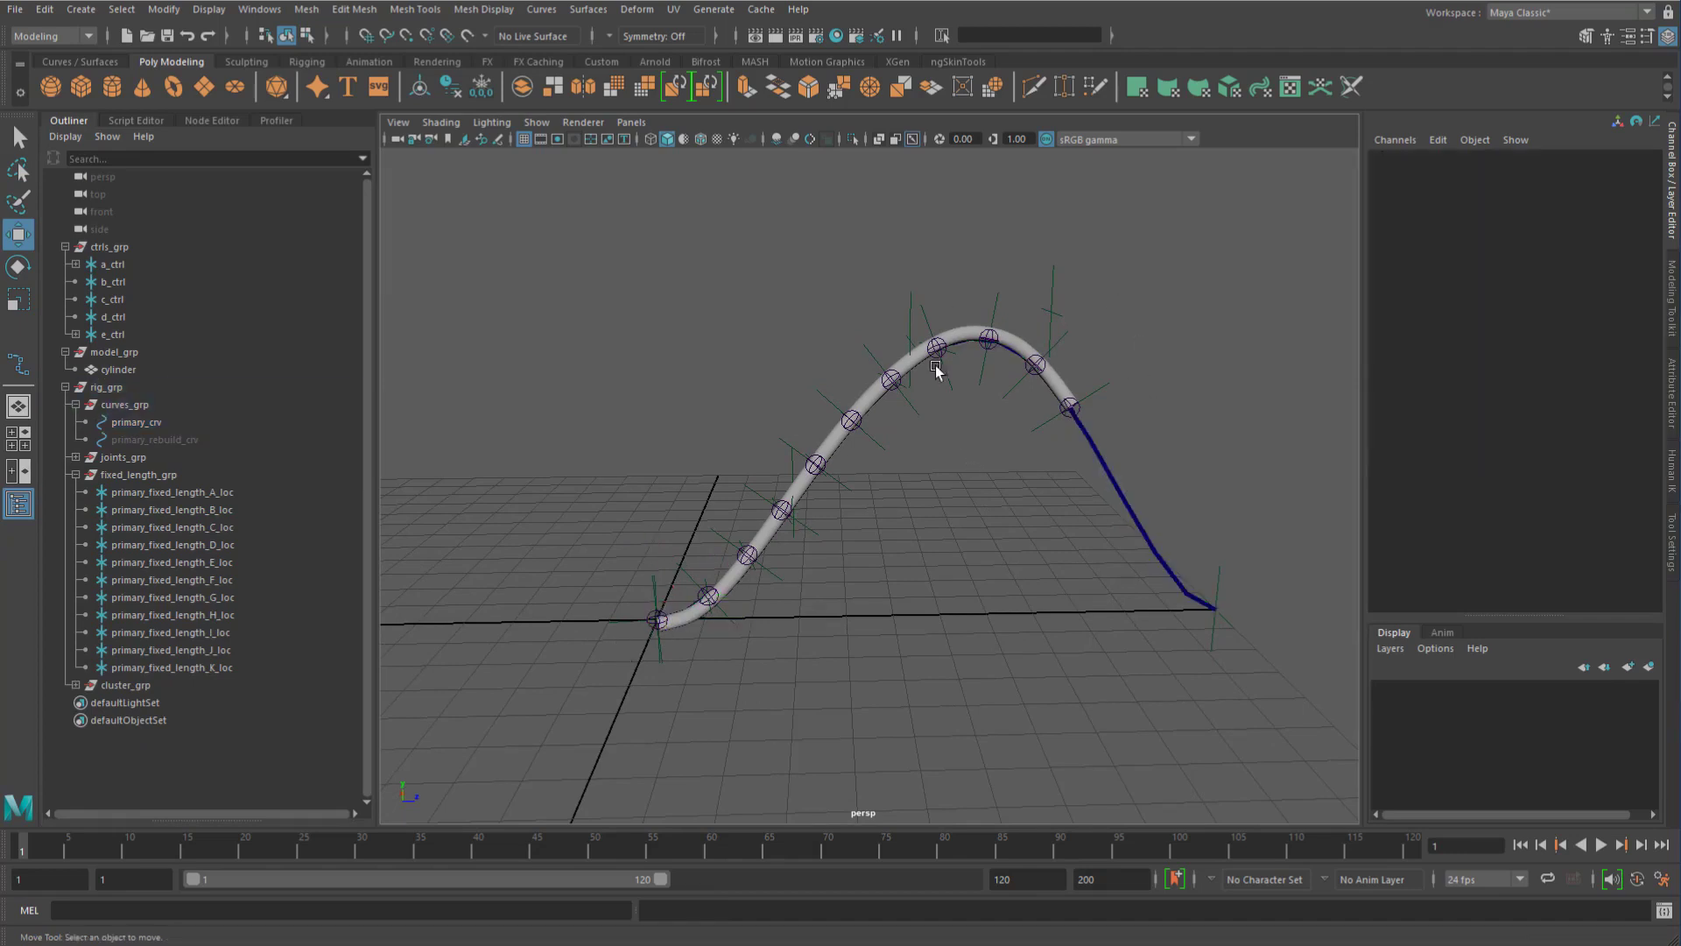
{"action": "left_click", "coordinate": [911, 338]}
{"action": "left_click_drag", "start_coordinate": [912, 338], "coordinate": [980, 428]}
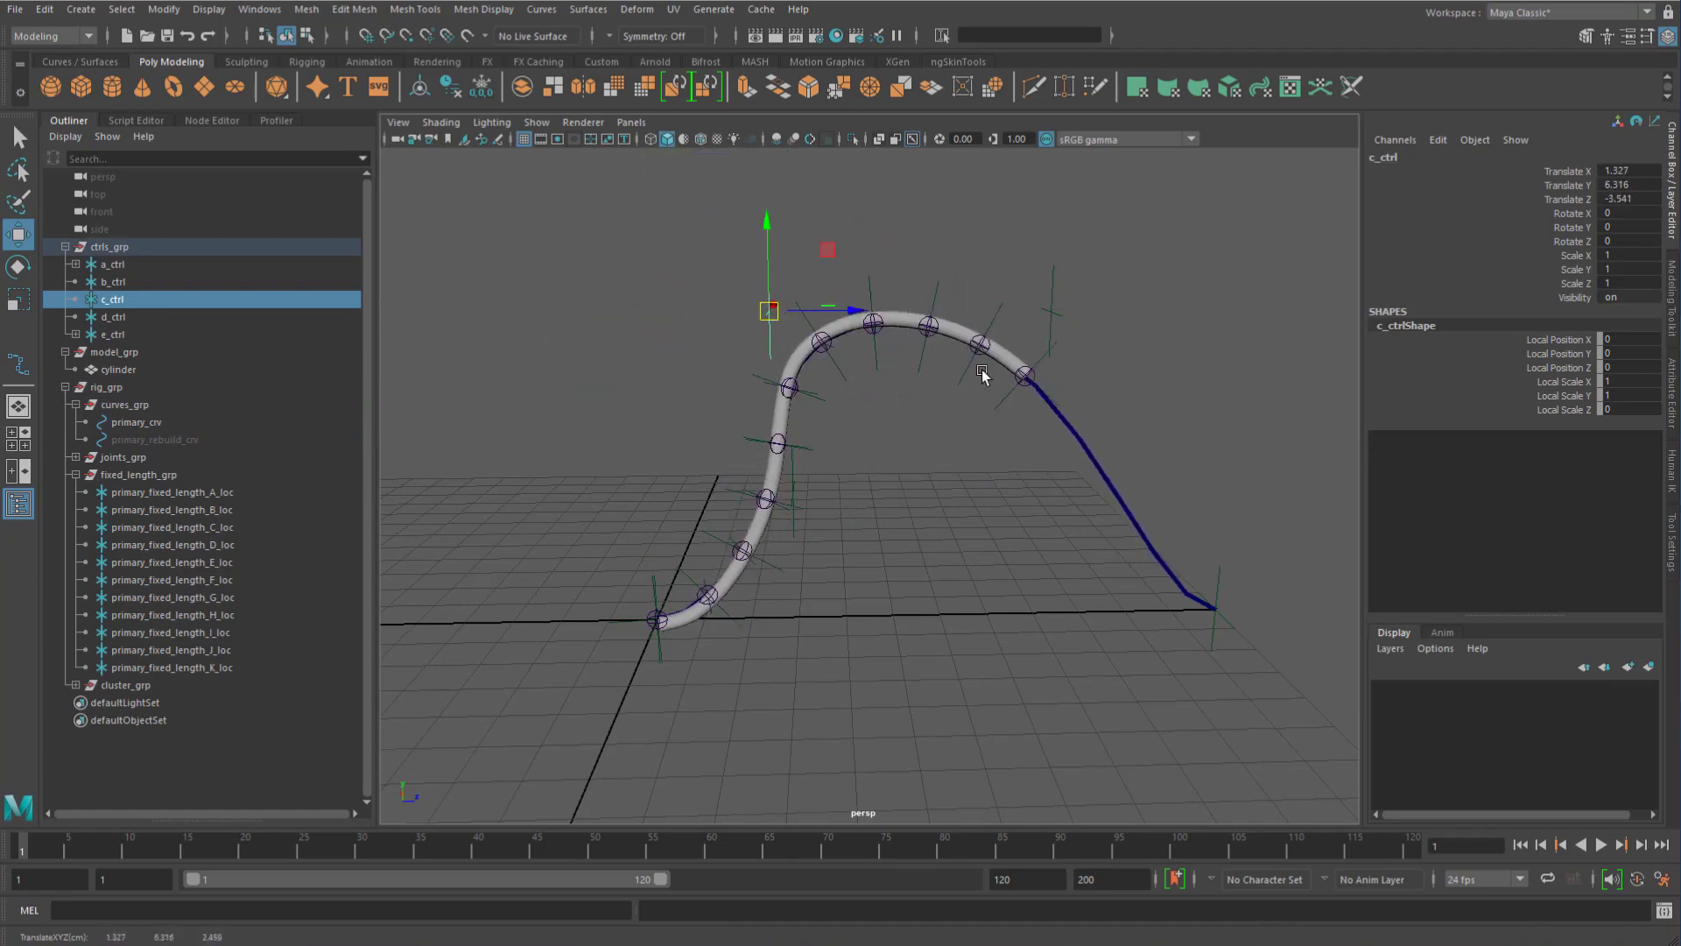
Select primary_fixed_length_C_loc and show motionPath3's U Value channel
{"action": "left_click", "coordinate": [195, 526]}
{"action": "left_click", "coordinate": [1431, 440]}
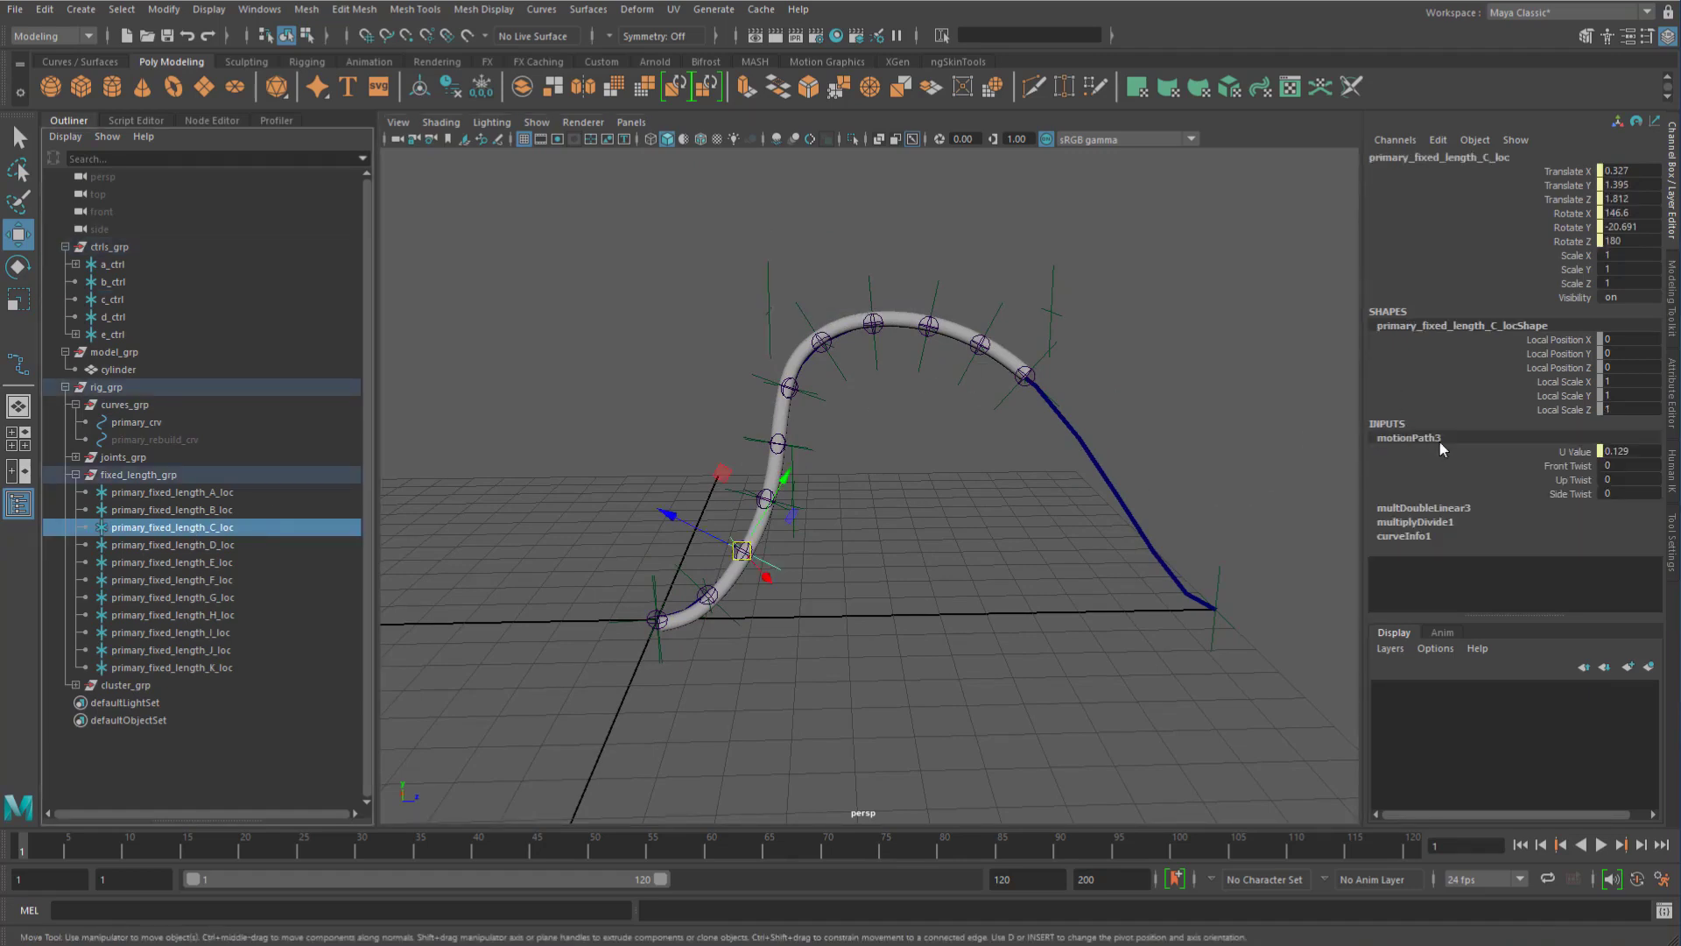
{"action": "left_click", "coordinate": [1557, 454]}
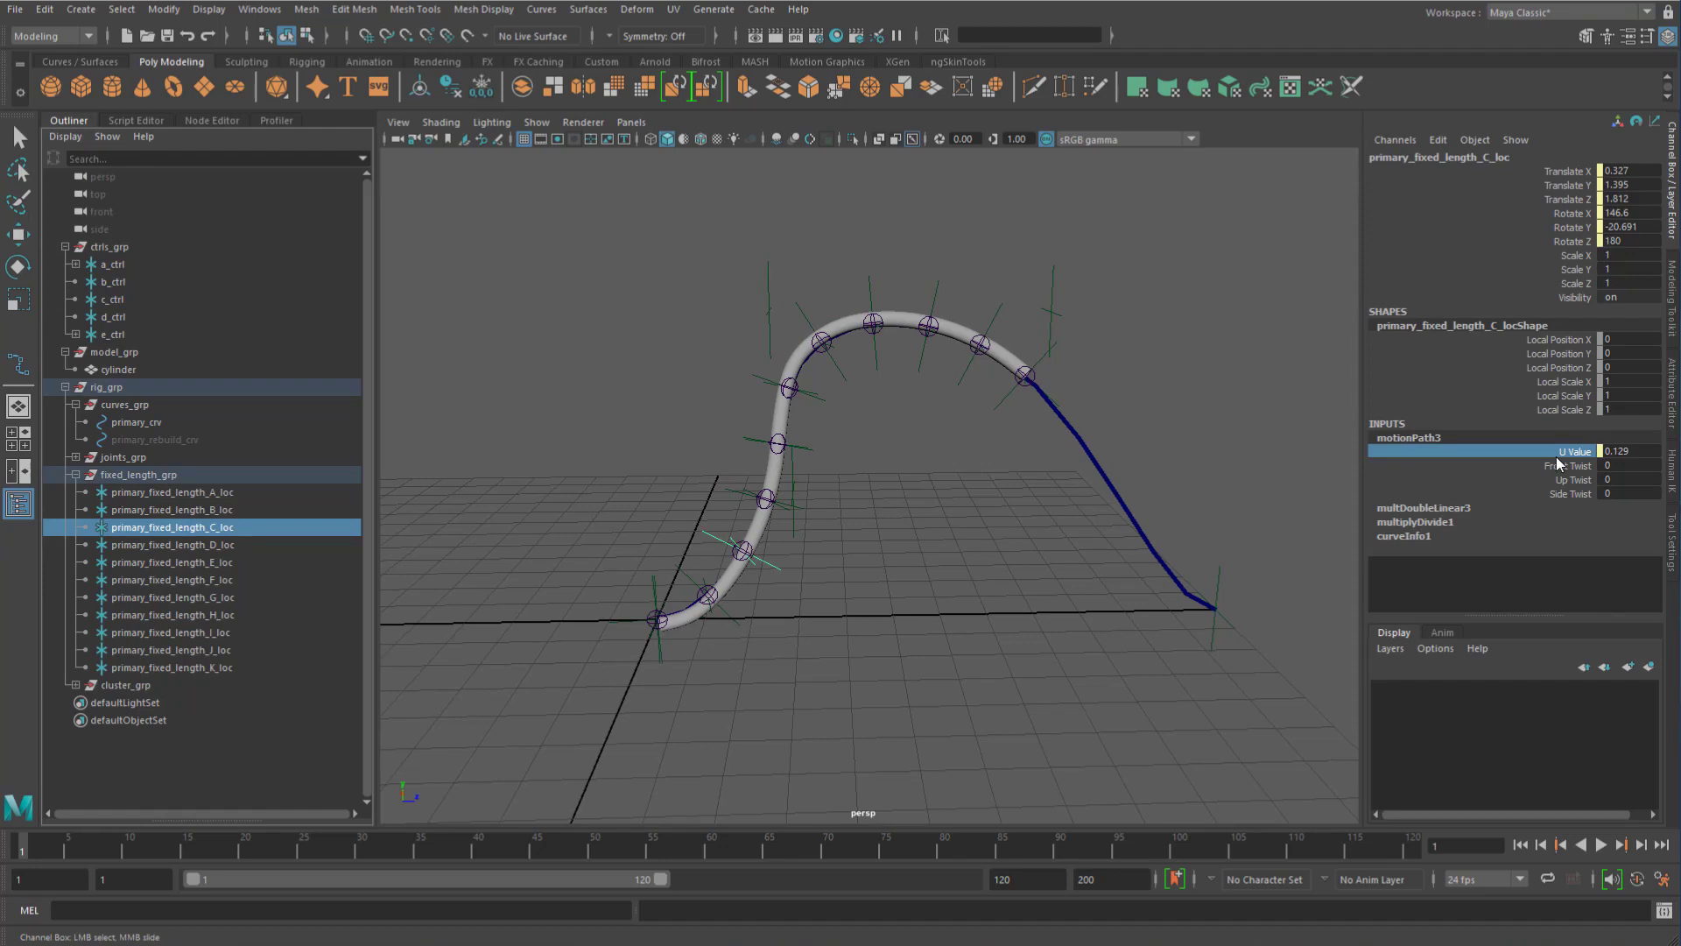
Break motionPath3's U Value connection and try values 0, 1 and 0.5 on the C locator
{"action": "right_click", "coordinate": [1558, 464]}
{"action": "left_click", "coordinate": [1576, 799]}
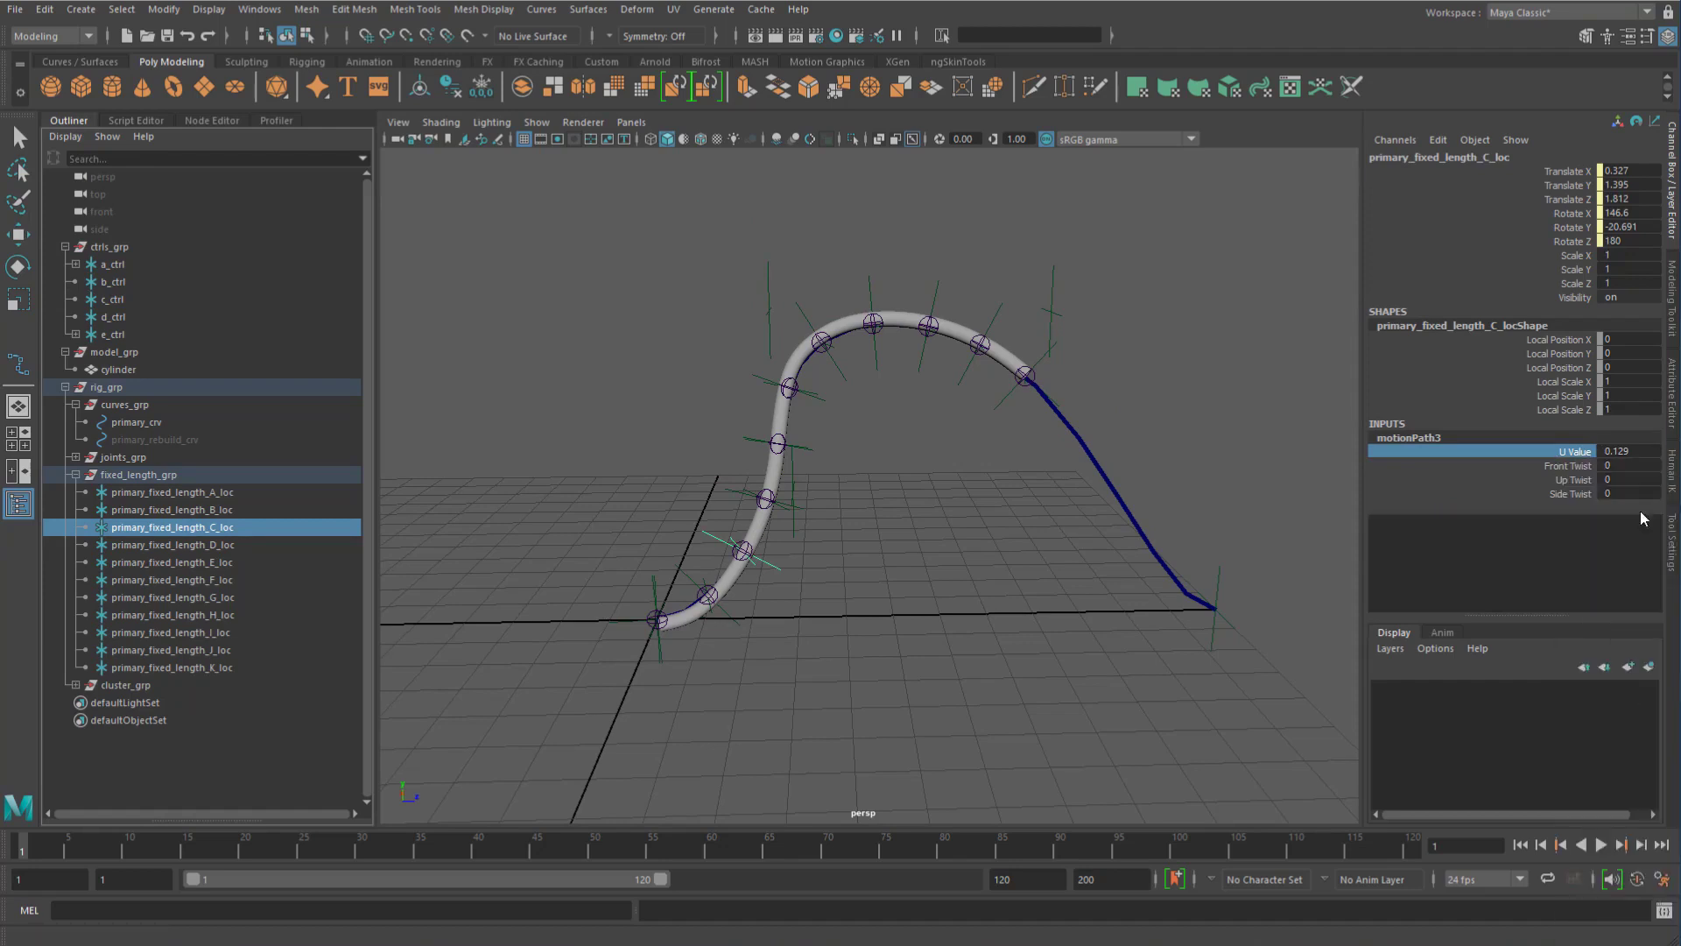
{"action": "double_click", "coordinate": [1634, 450]}
{"action": "type", "text": "0"}
{"action": "key", "text": "Return"}
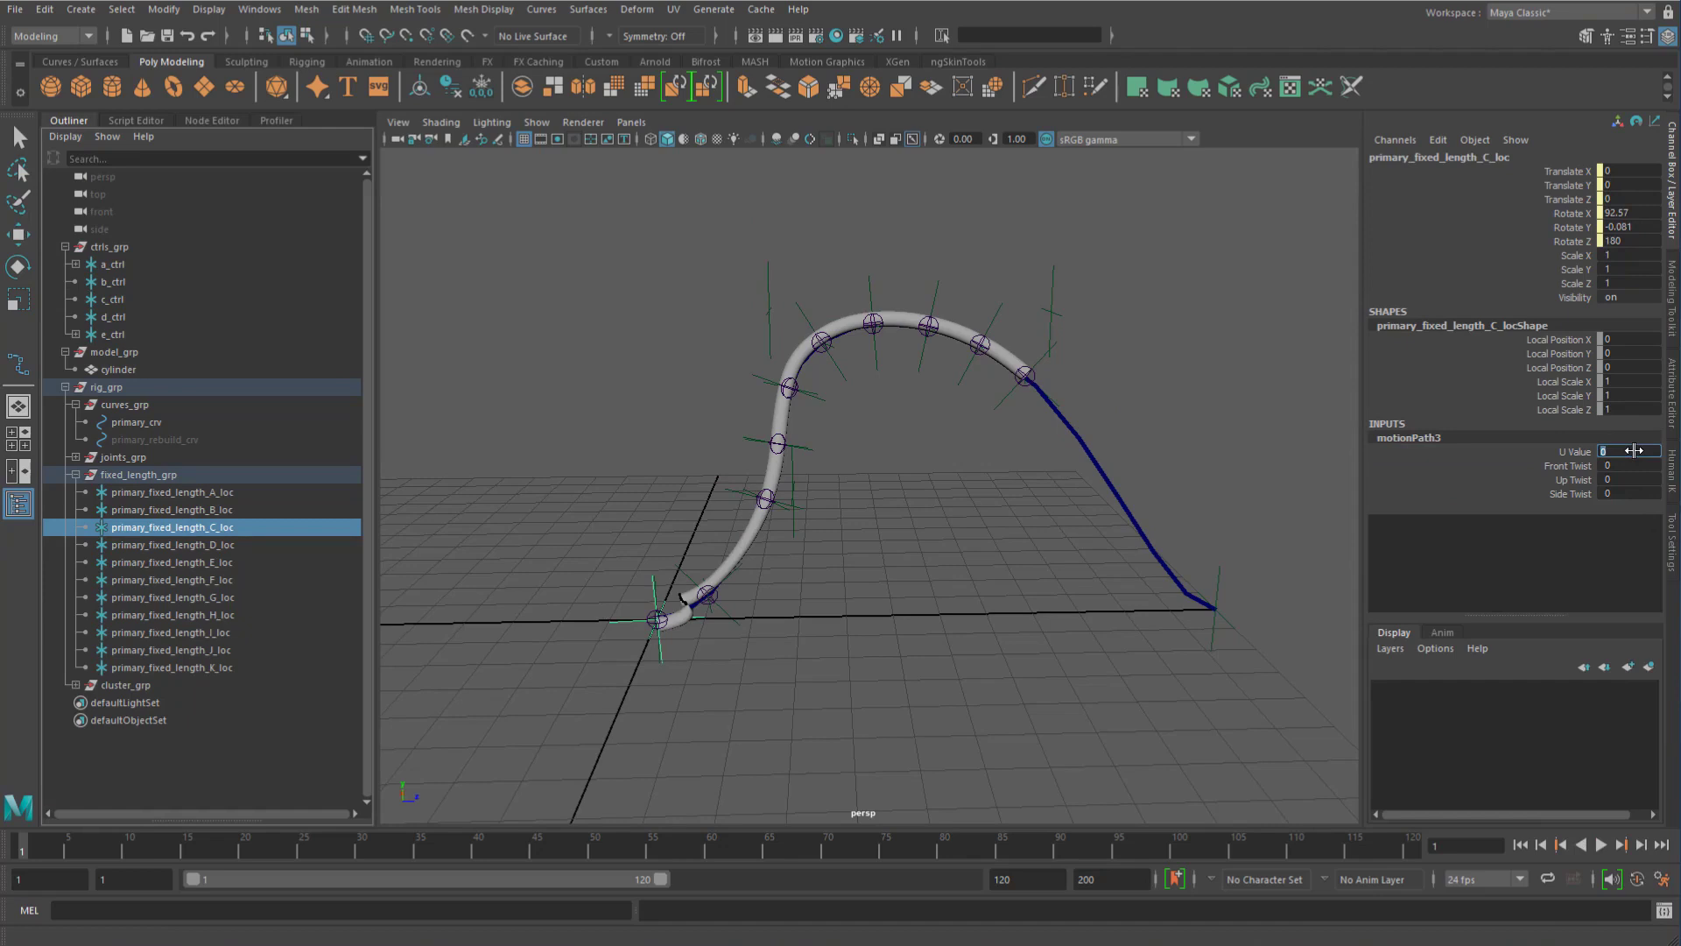
{"action": "type", "text": "1"}
{"action": "key", "text": "Return"}
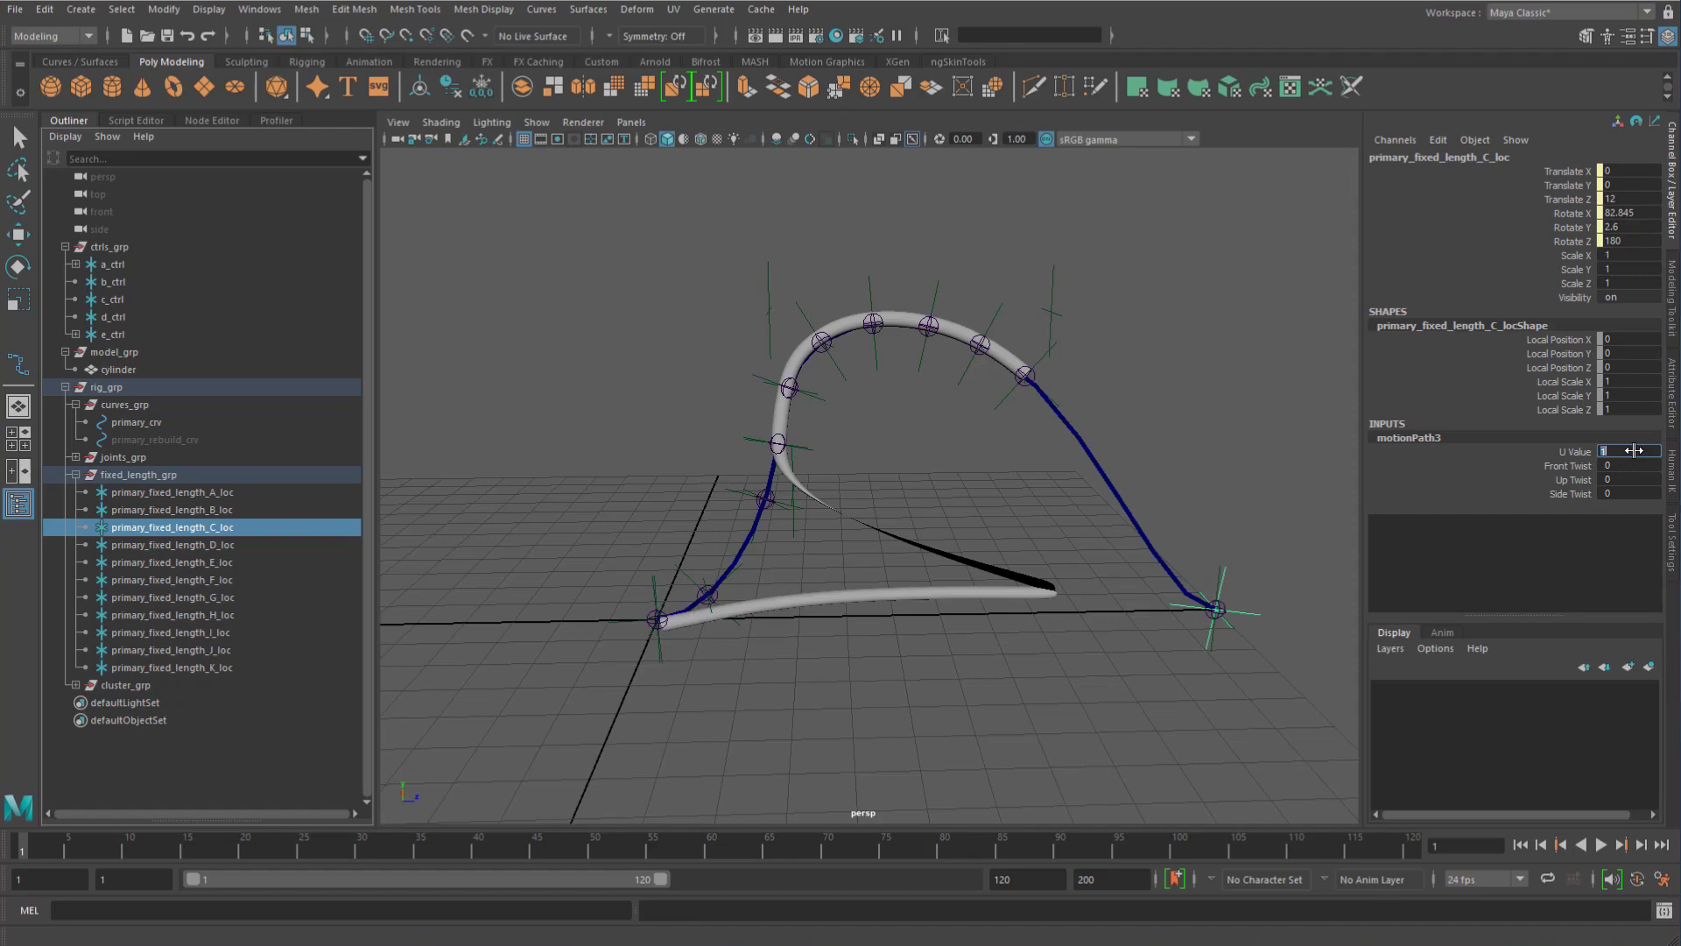
{"action": "type", "text": "0.5"}
{"action": "key", "text": "Return"}
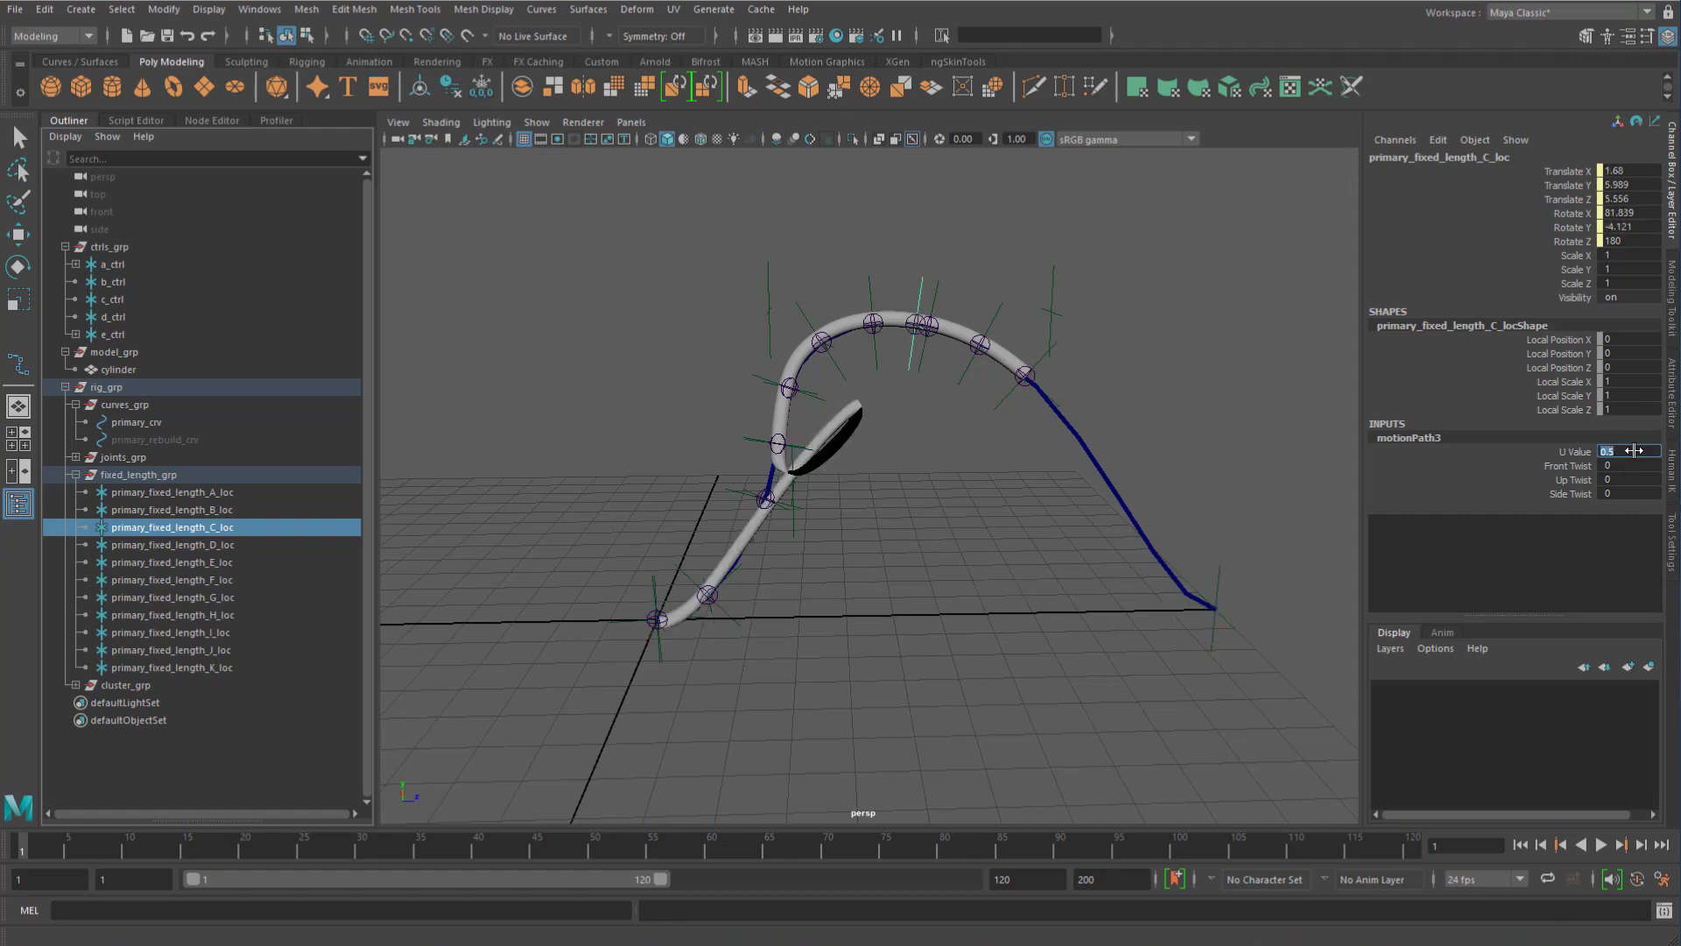
Undo twice to restore the driven U Value connection, returning the C locator to 0.129
{"action": "key", "text": "ctrl+z"}
{"action": "key", "text": "ctrl+z"}
{"action": "key", "text": "ctrl+z"}
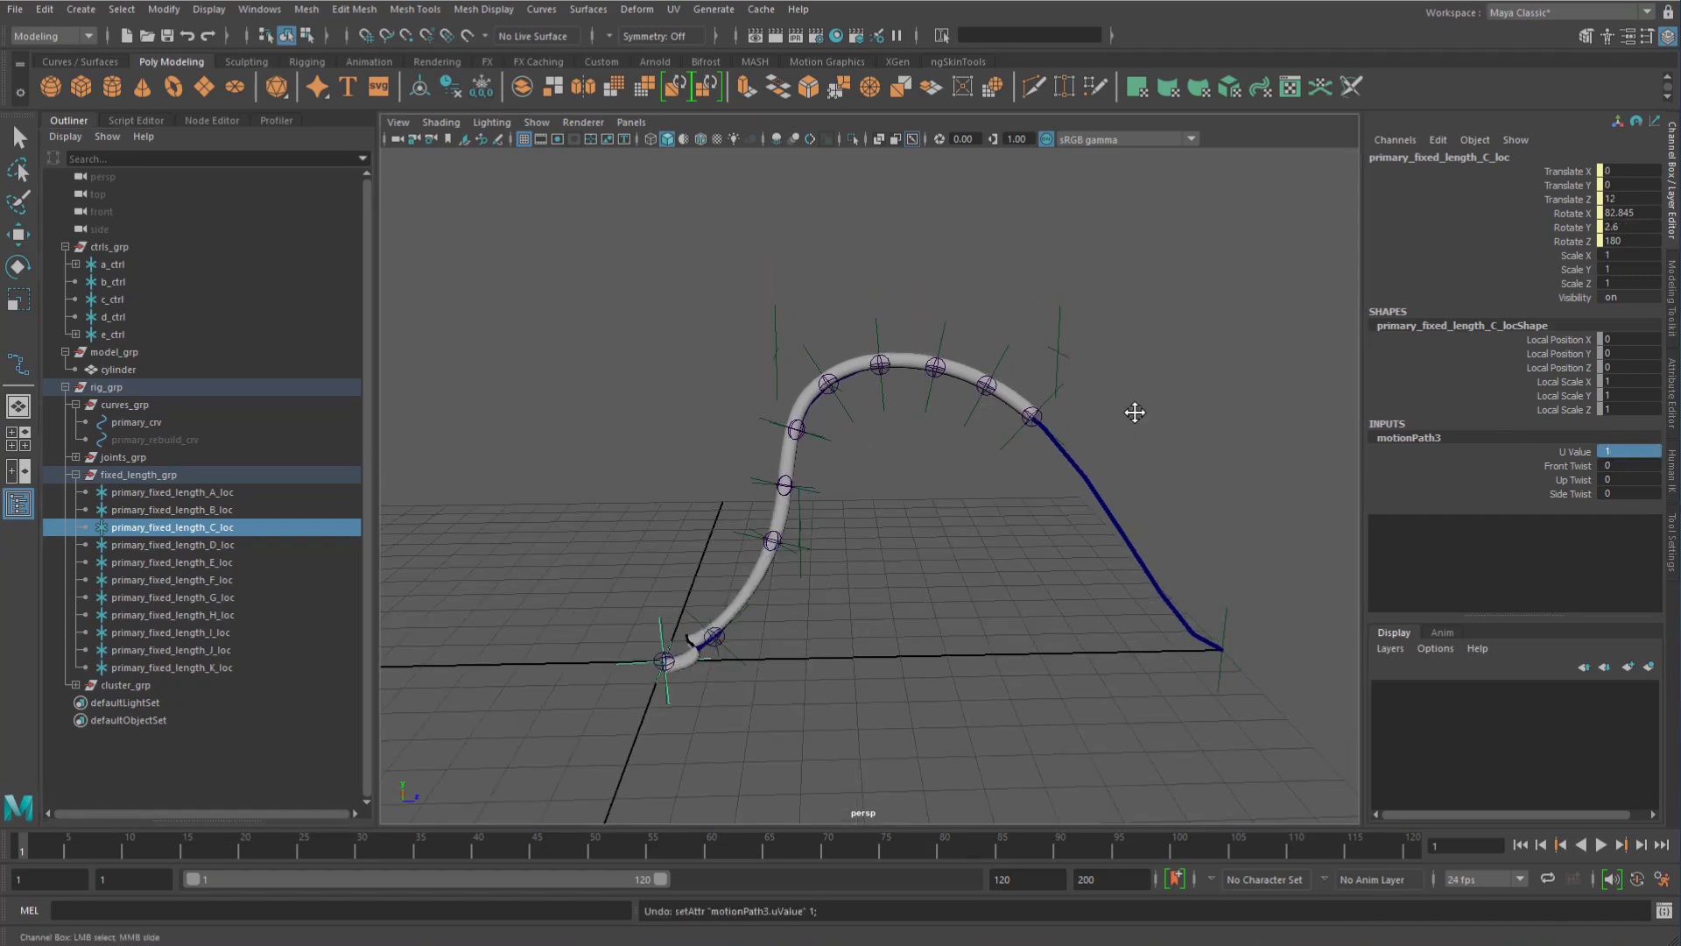
{"action": "key", "text": "ctrl+z"}
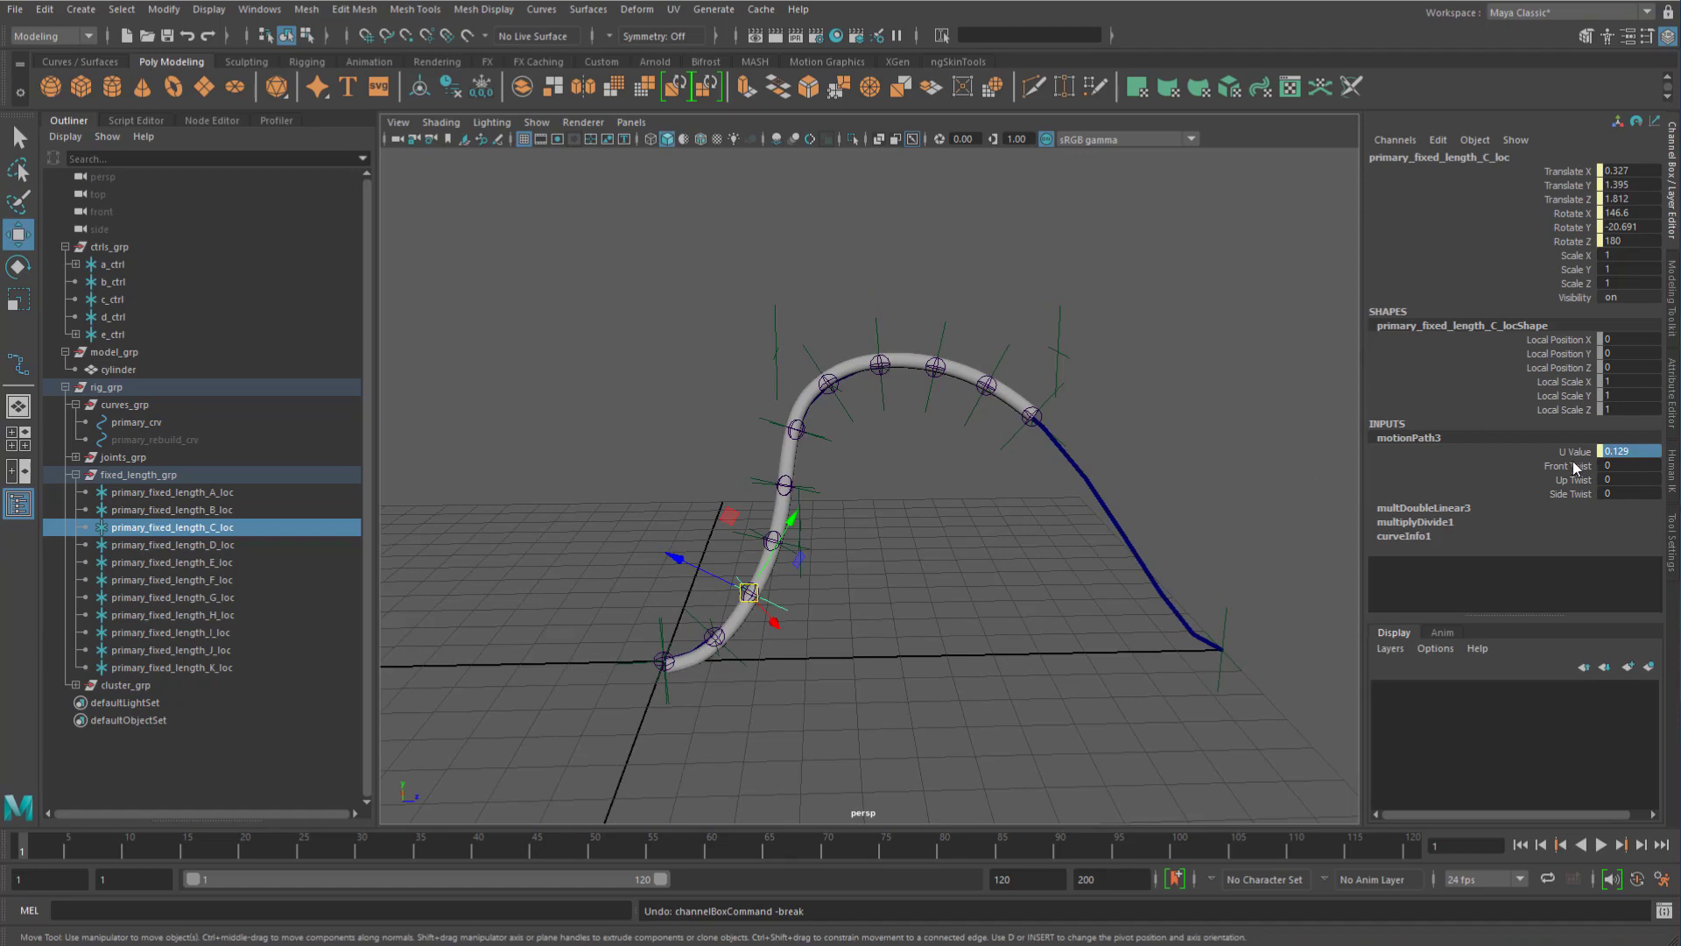
{"action": "left_click", "coordinate": [1565, 464]}
{"action": "left_click", "coordinate": [1567, 452]}
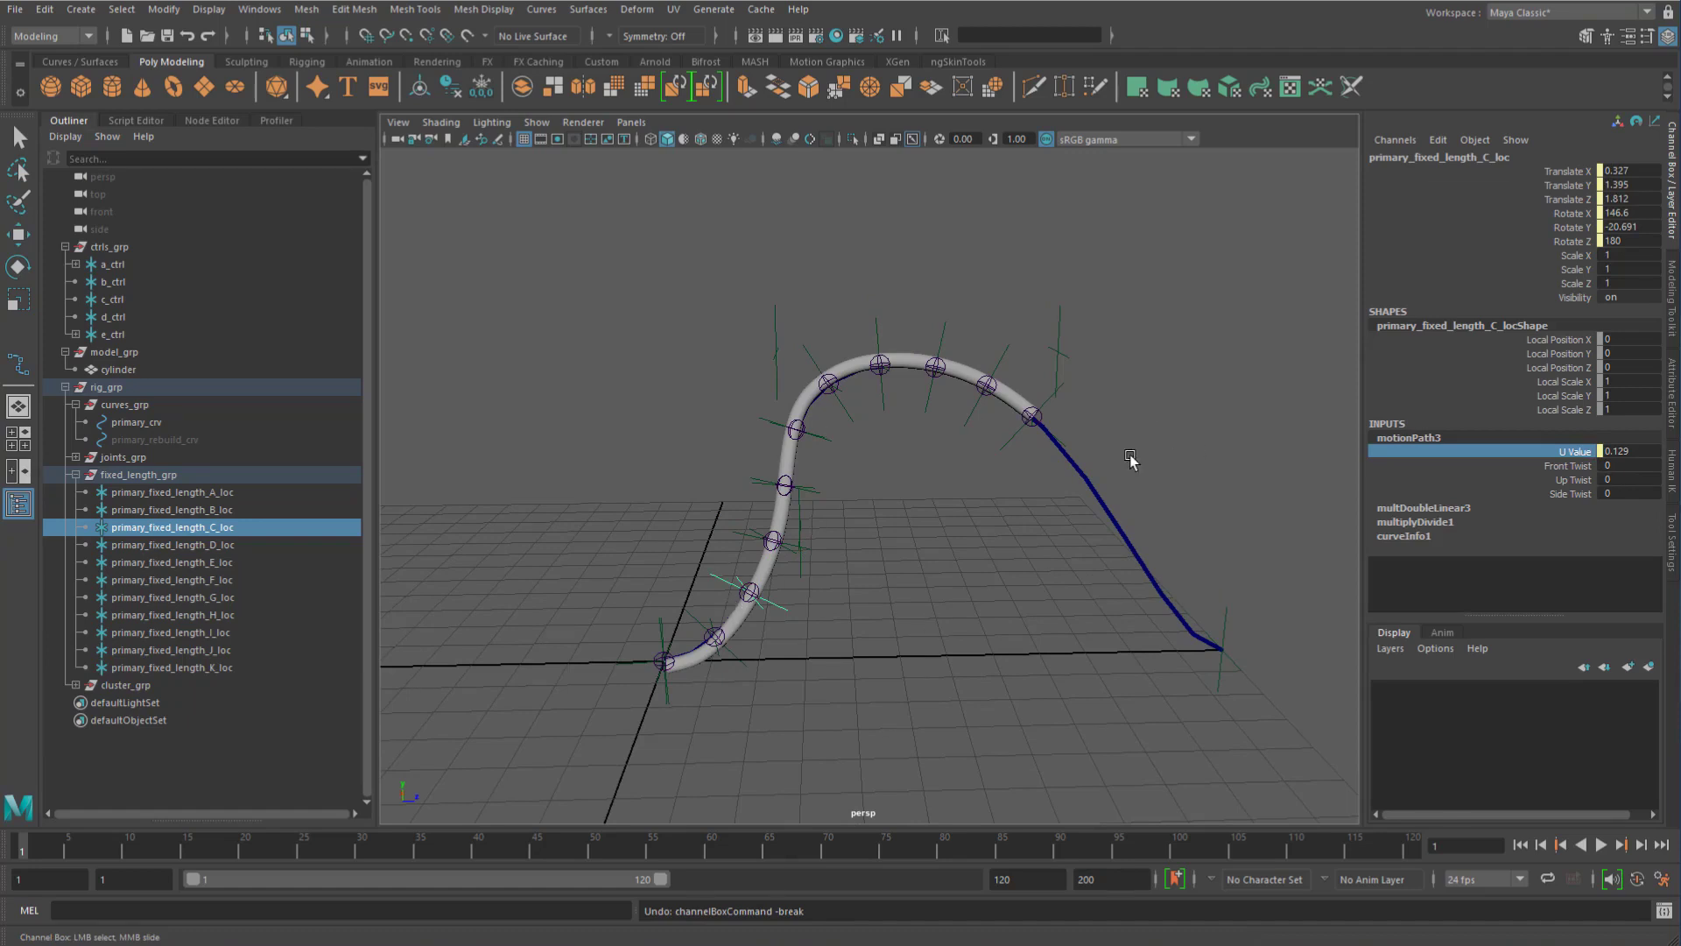
{"action": "left_click", "coordinate": [1086, 480]}
{"action": "key", "text": "w"}
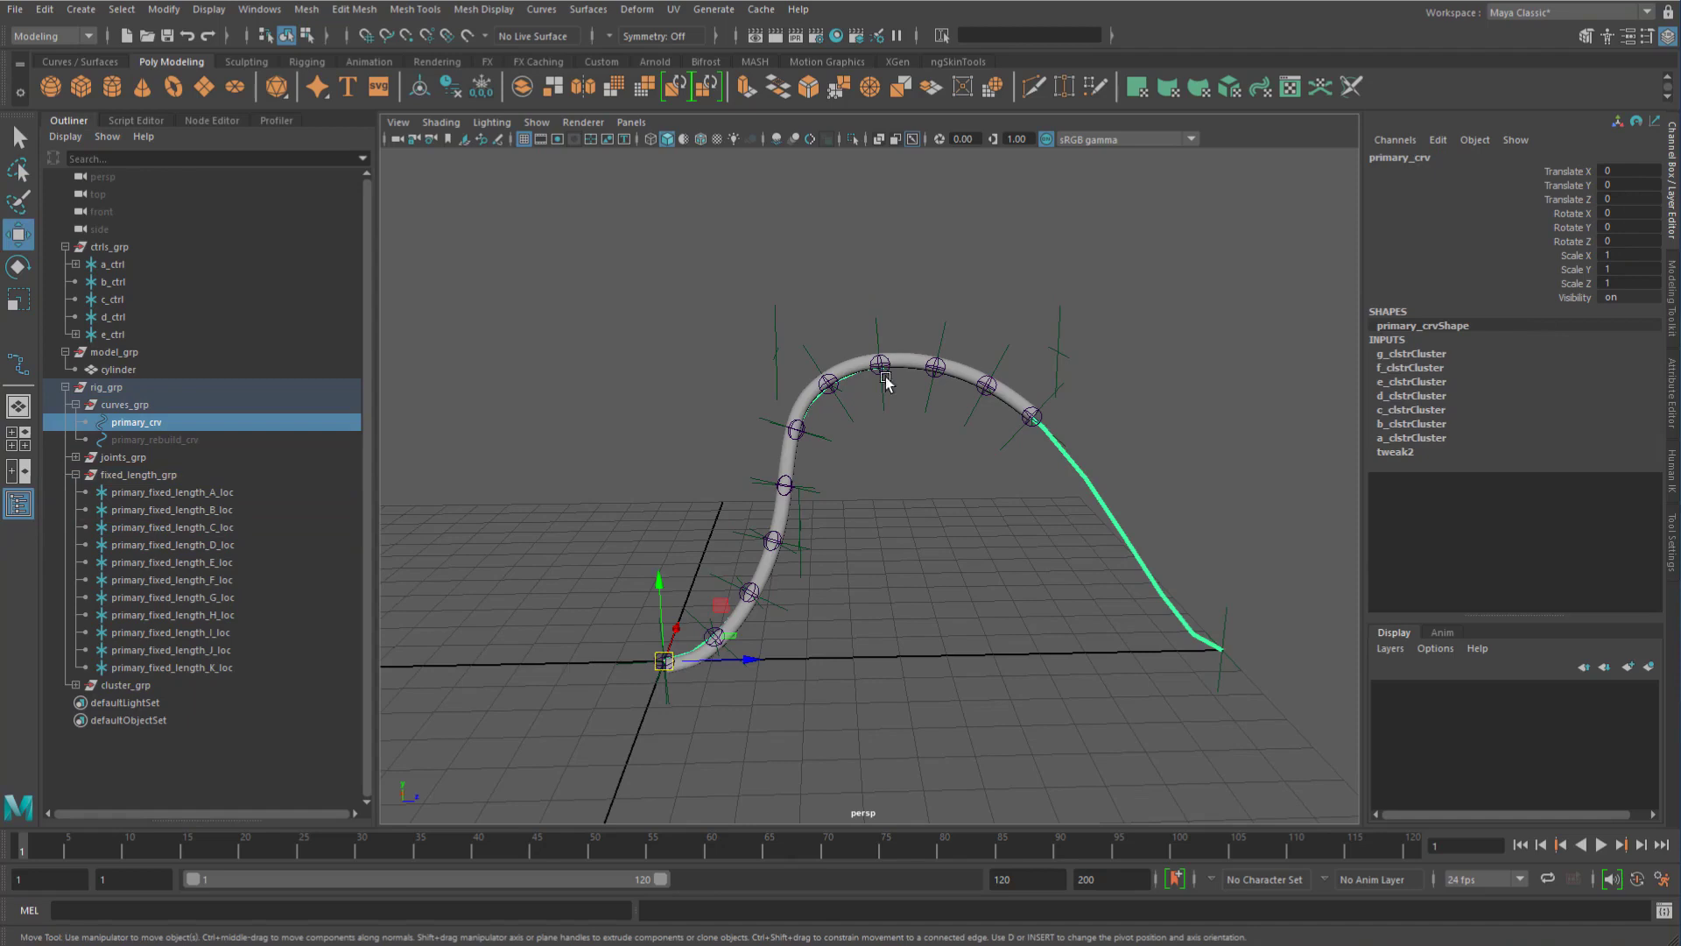
{"action": "left_click", "coordinate": [1045, 579]}
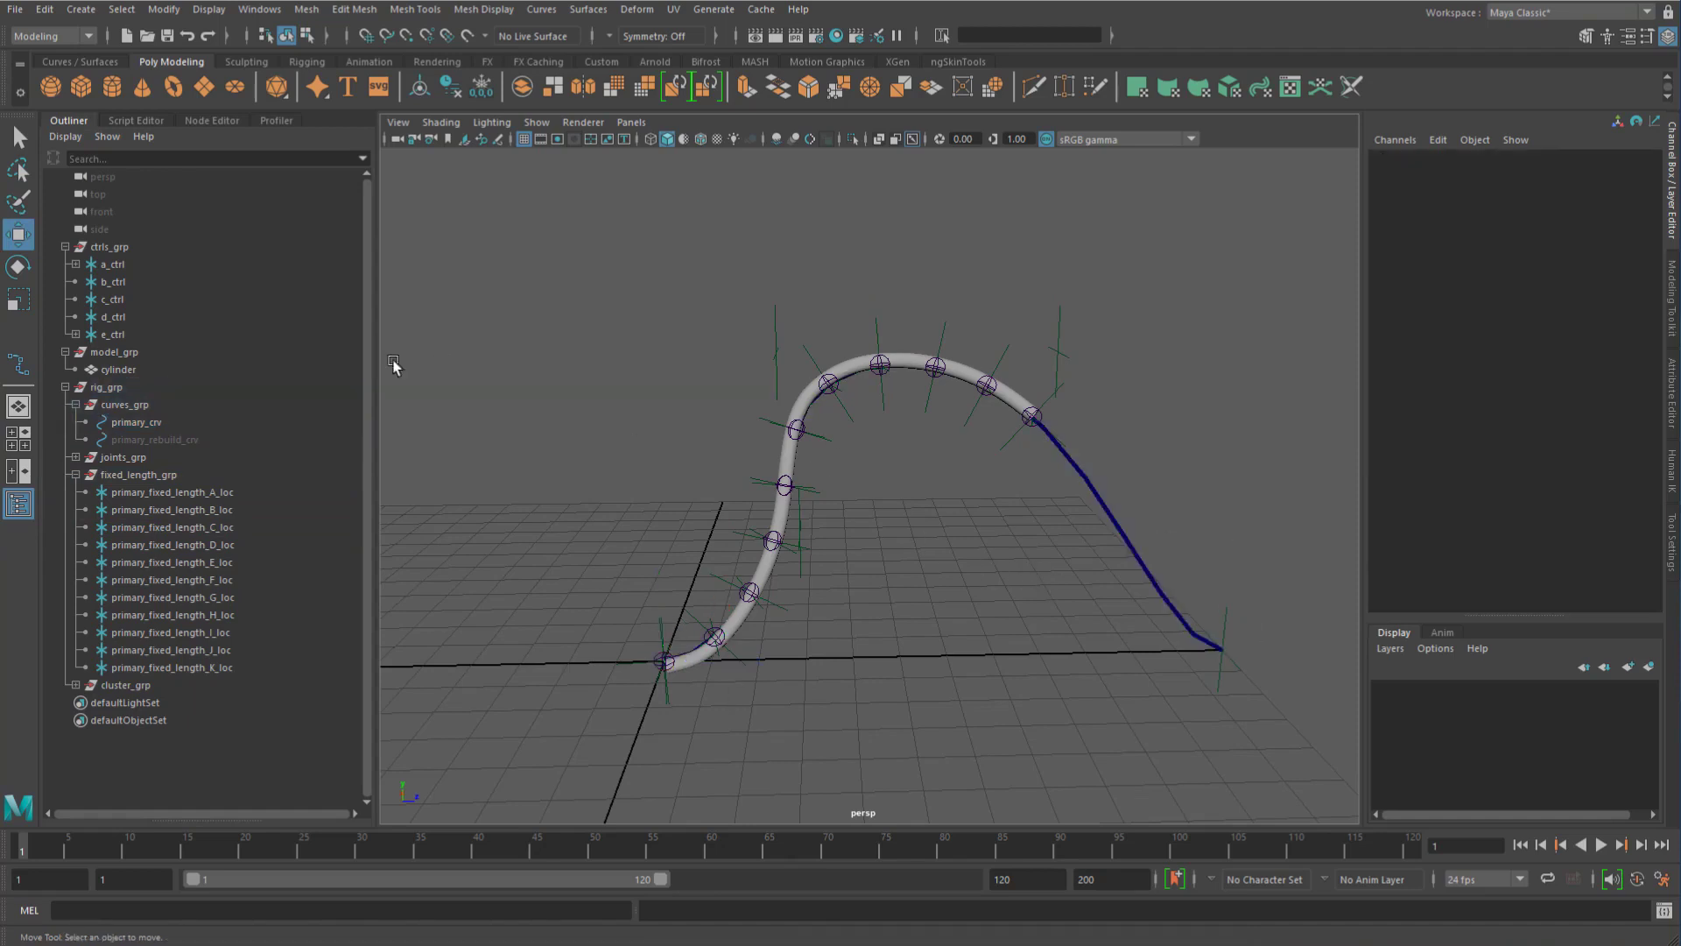
Graph the D locator's input and output connections in a full-screen Node Editor
{"action": "left_click", "coordinate": [249, 544]}
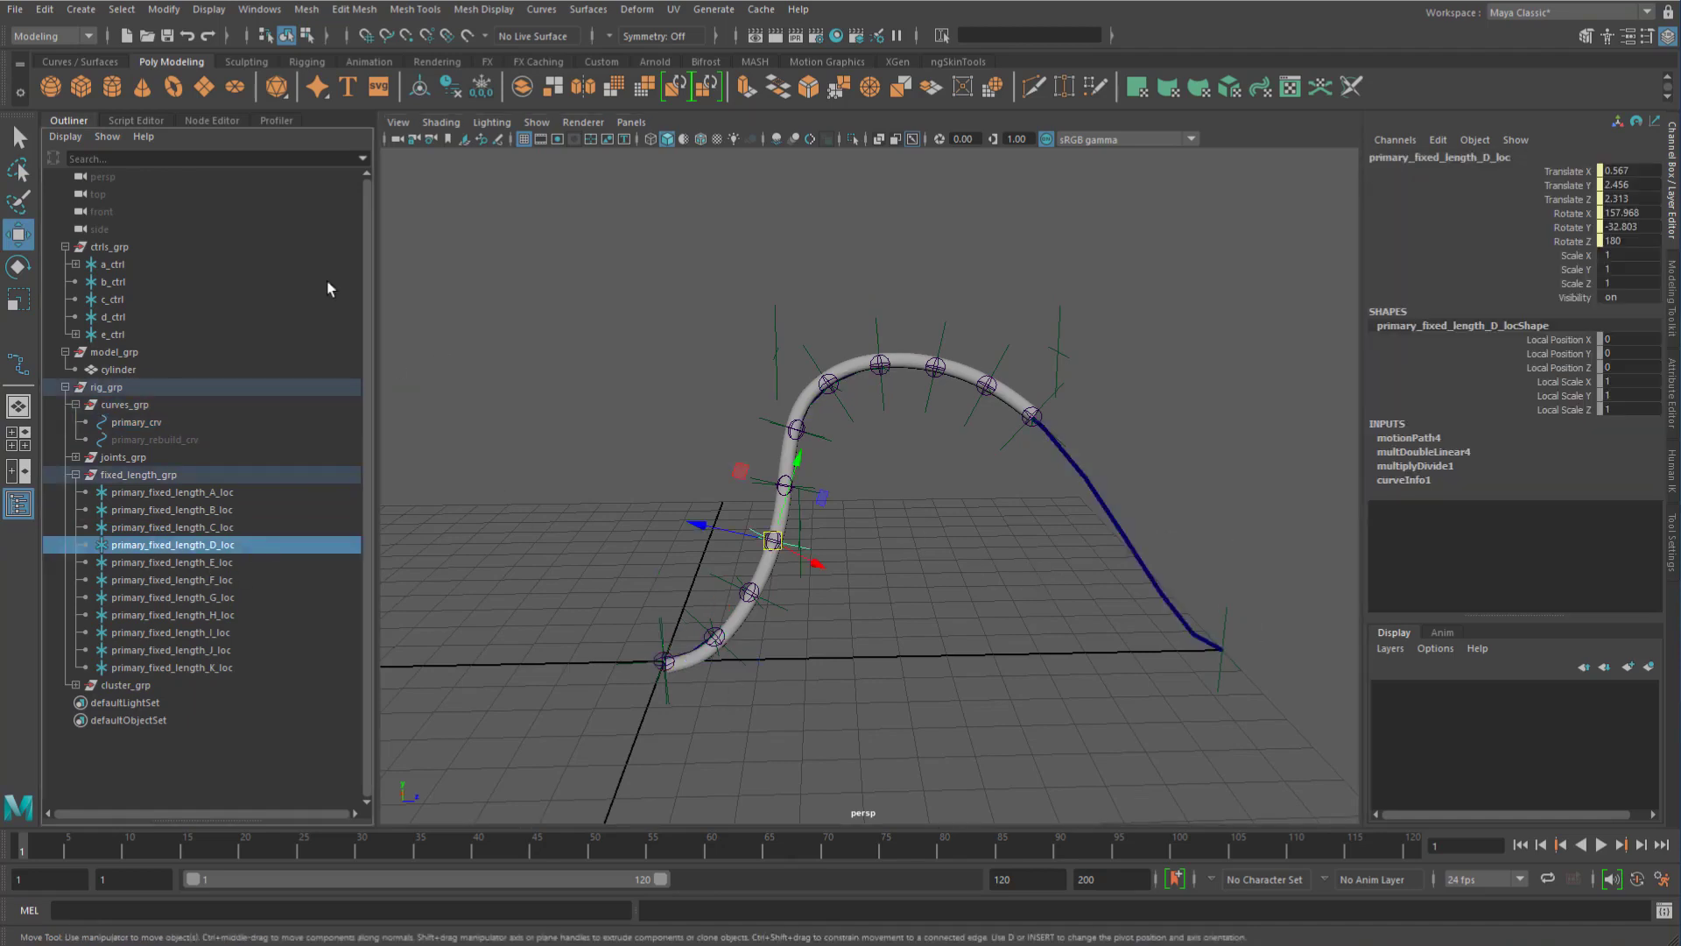
{"action": "left_click", "coordinate": [212, 120]}
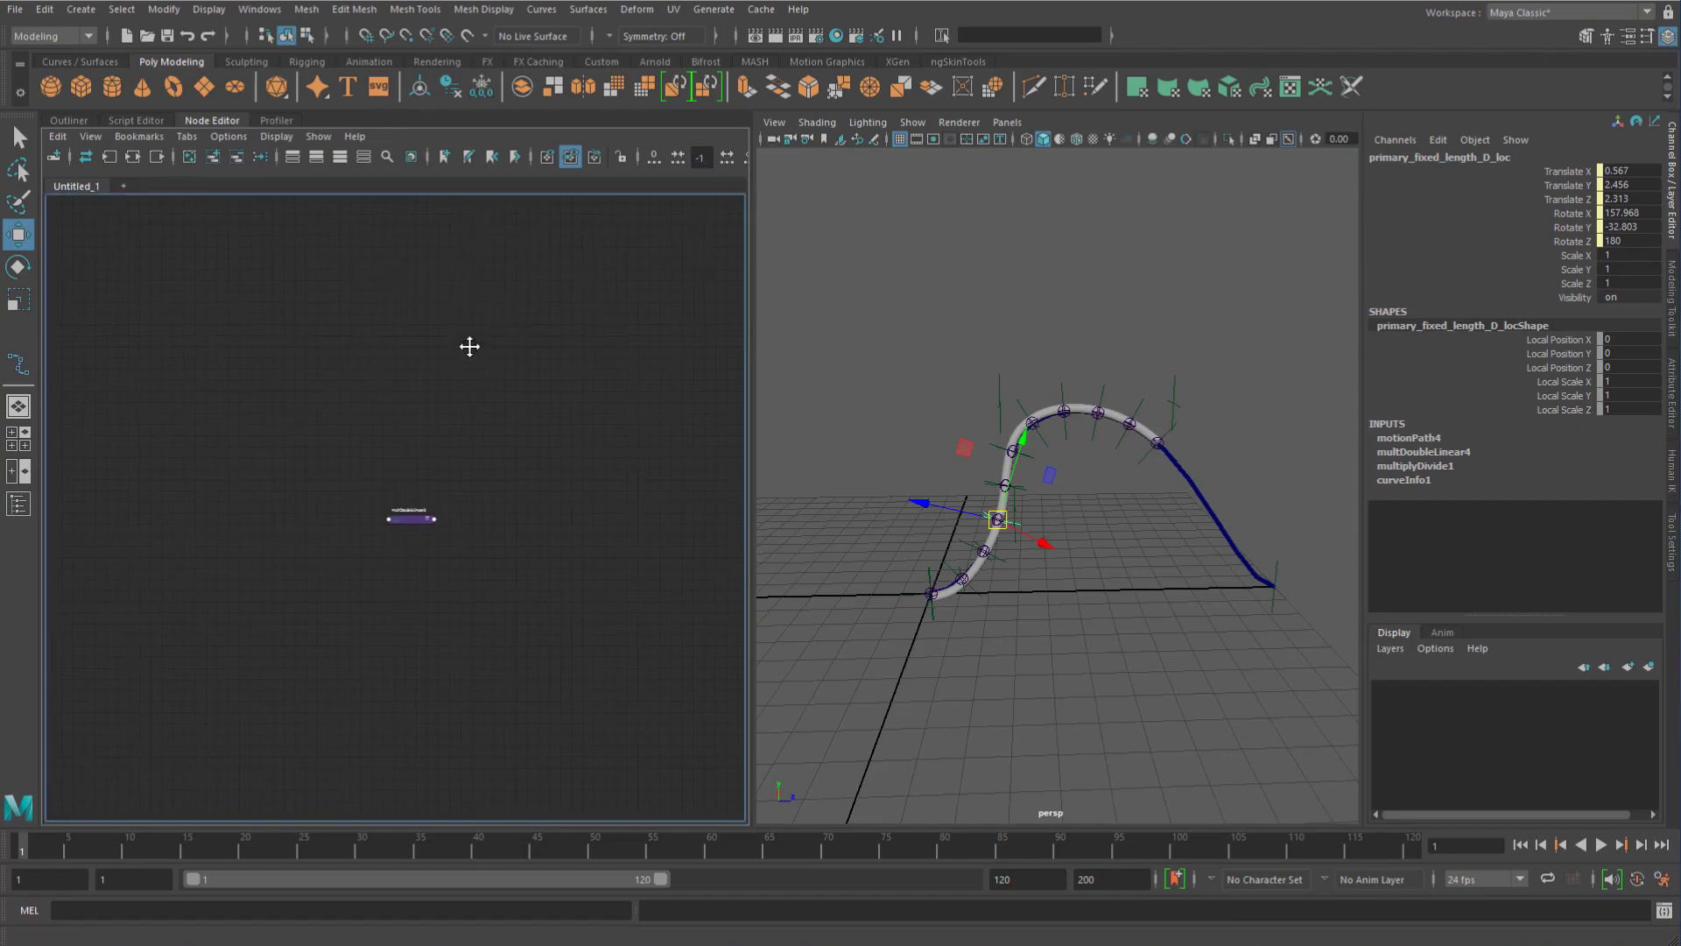
{"action": "key", "text": "ctrl+space"}
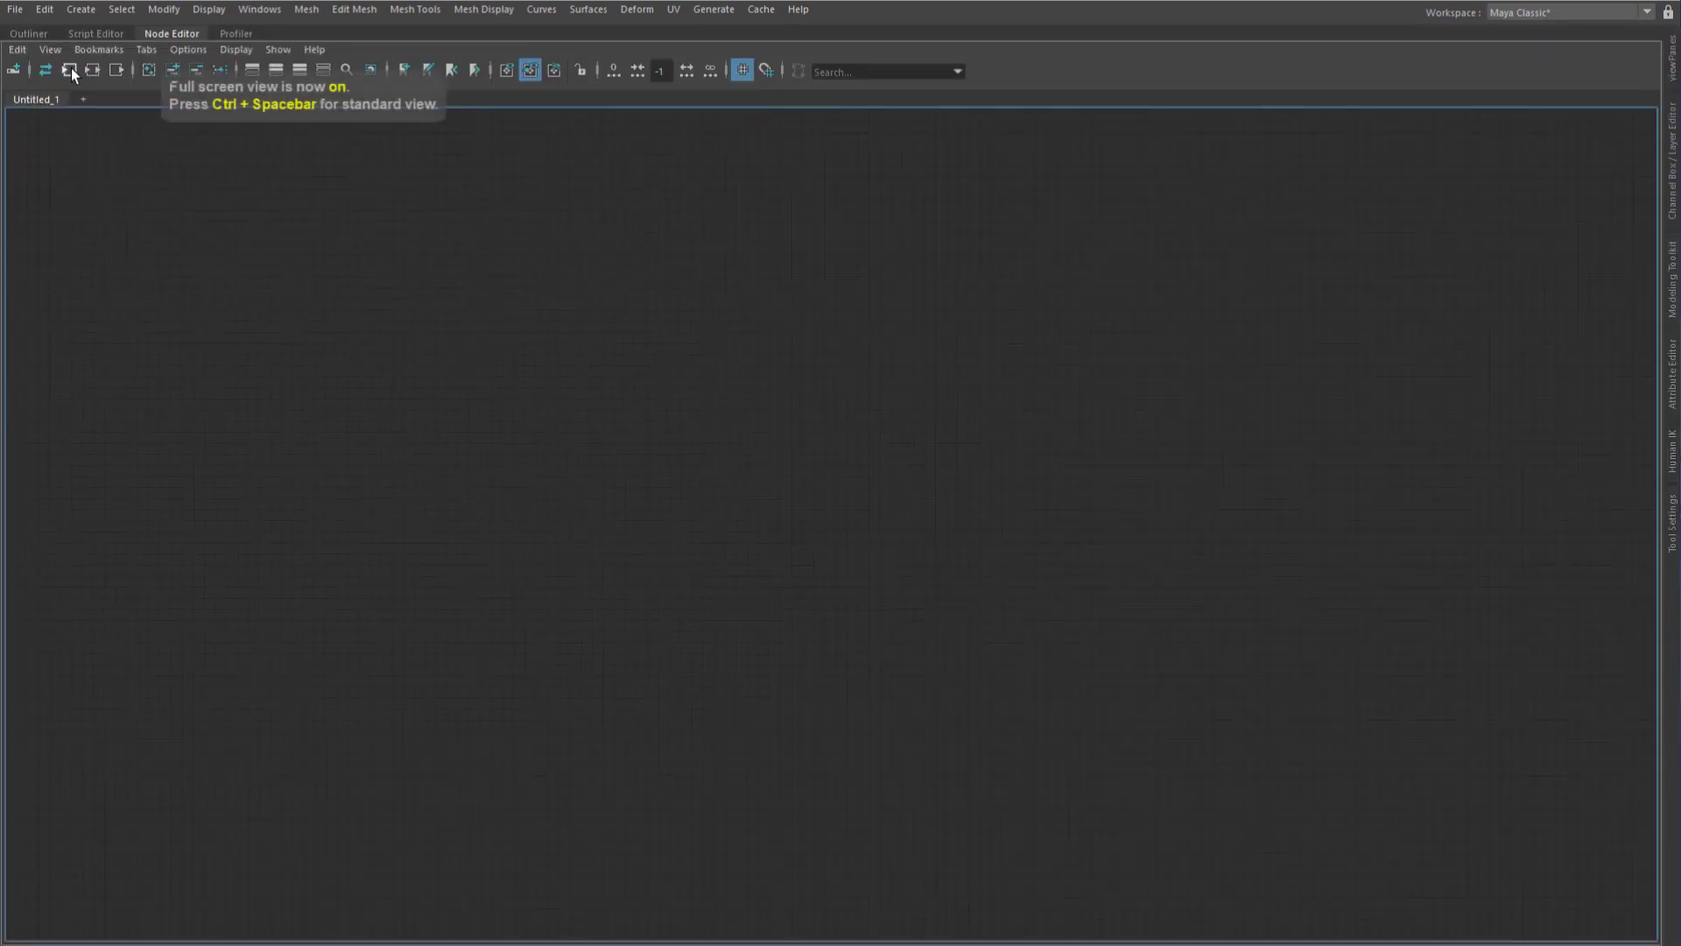
{"action": "left_click", "coordinate": [70, 71]}
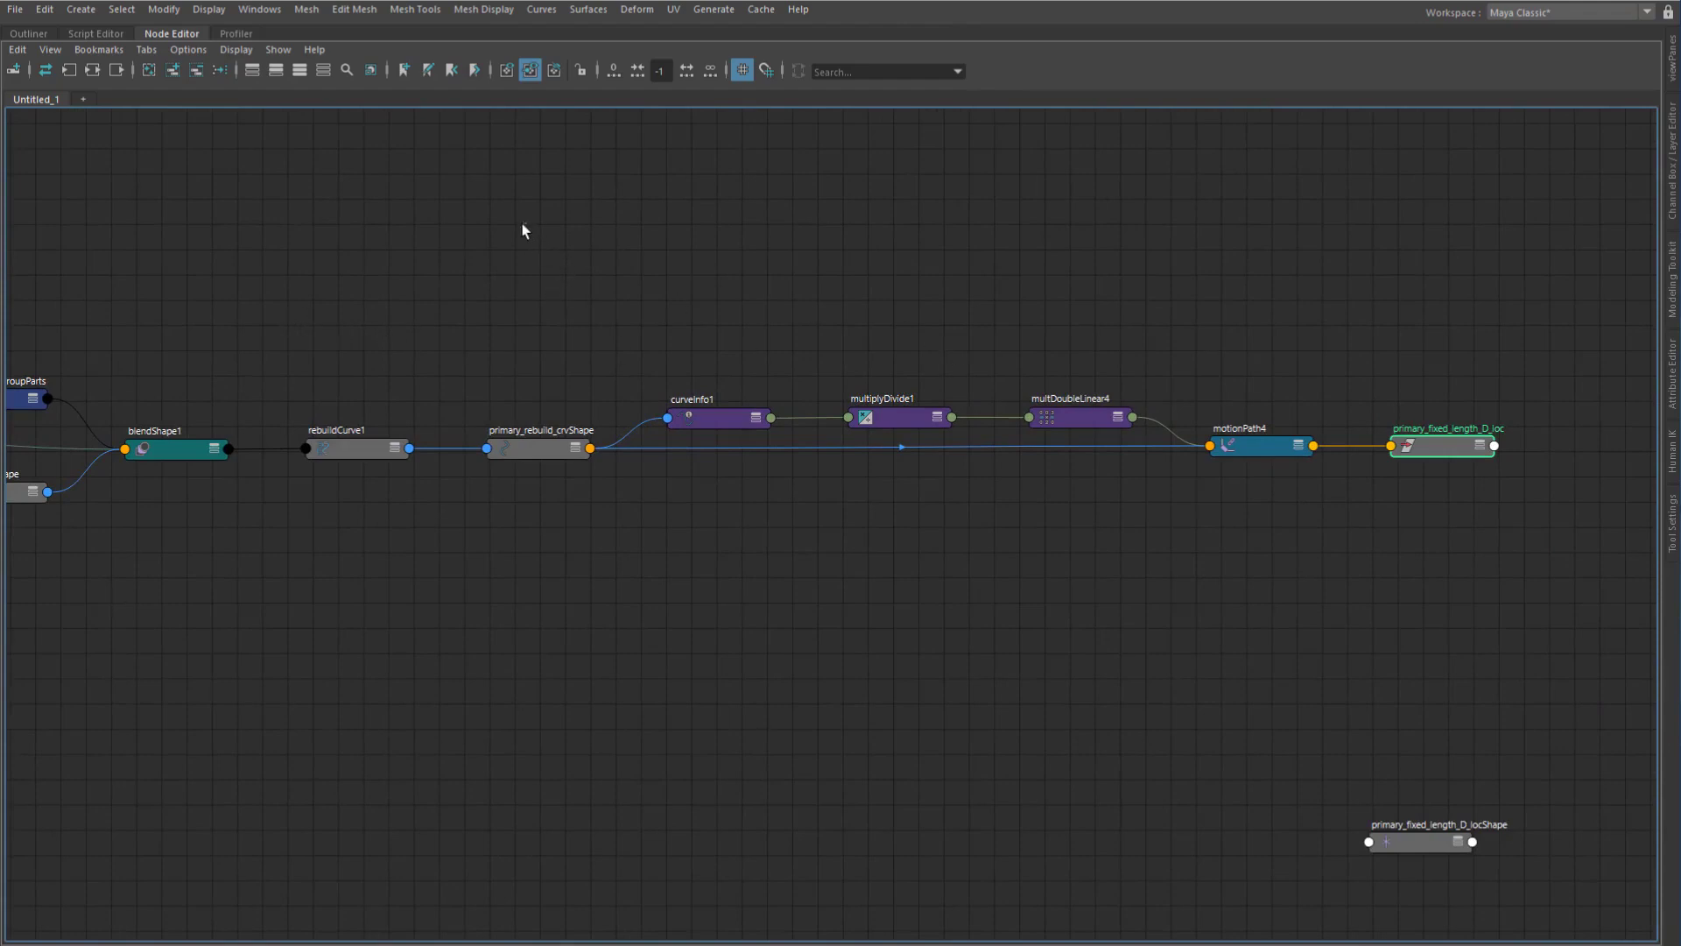
Show connected attributes, arrange primary_rebuild_crvShape and curveInfo1, and display curveInfo1's 18.625 arc length
{"action": "left_click_drag", "start_coordinate": [523, 230], "coordinate": [1512, 627]}
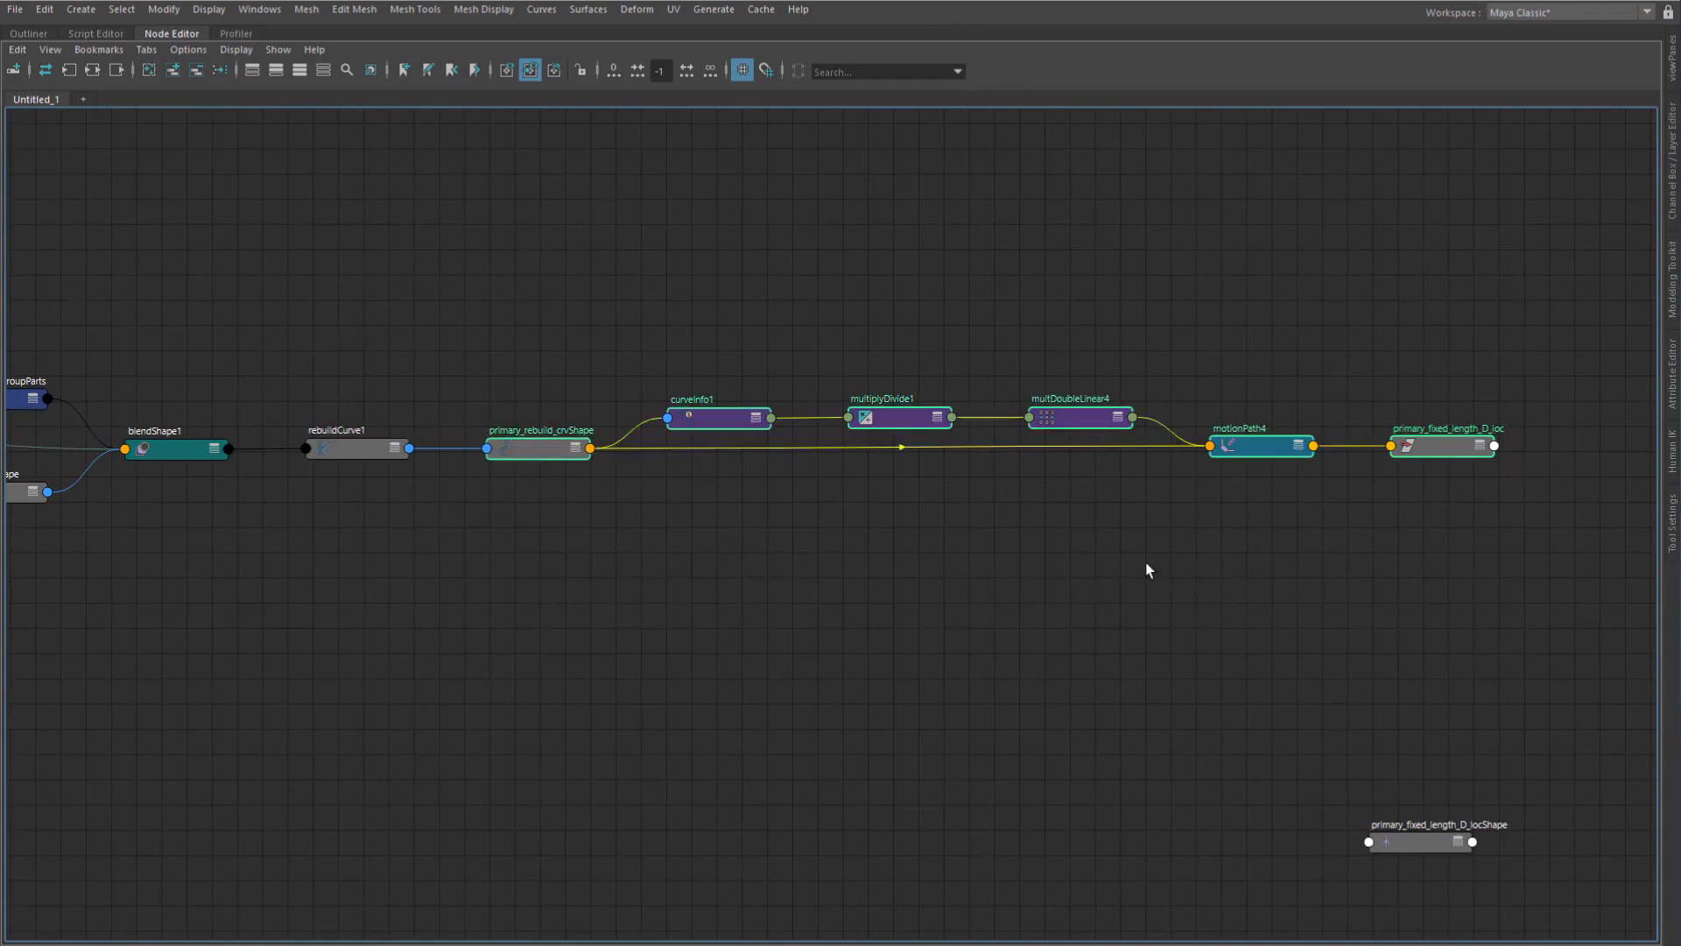
{"action": "key", "text": "2"}
{"action": "left_click", "coordinate": [878, 645]}
{"action": "scroll", "coordinate": [877, 646], "scroll_direction": "up", "scroll_amount": 2}
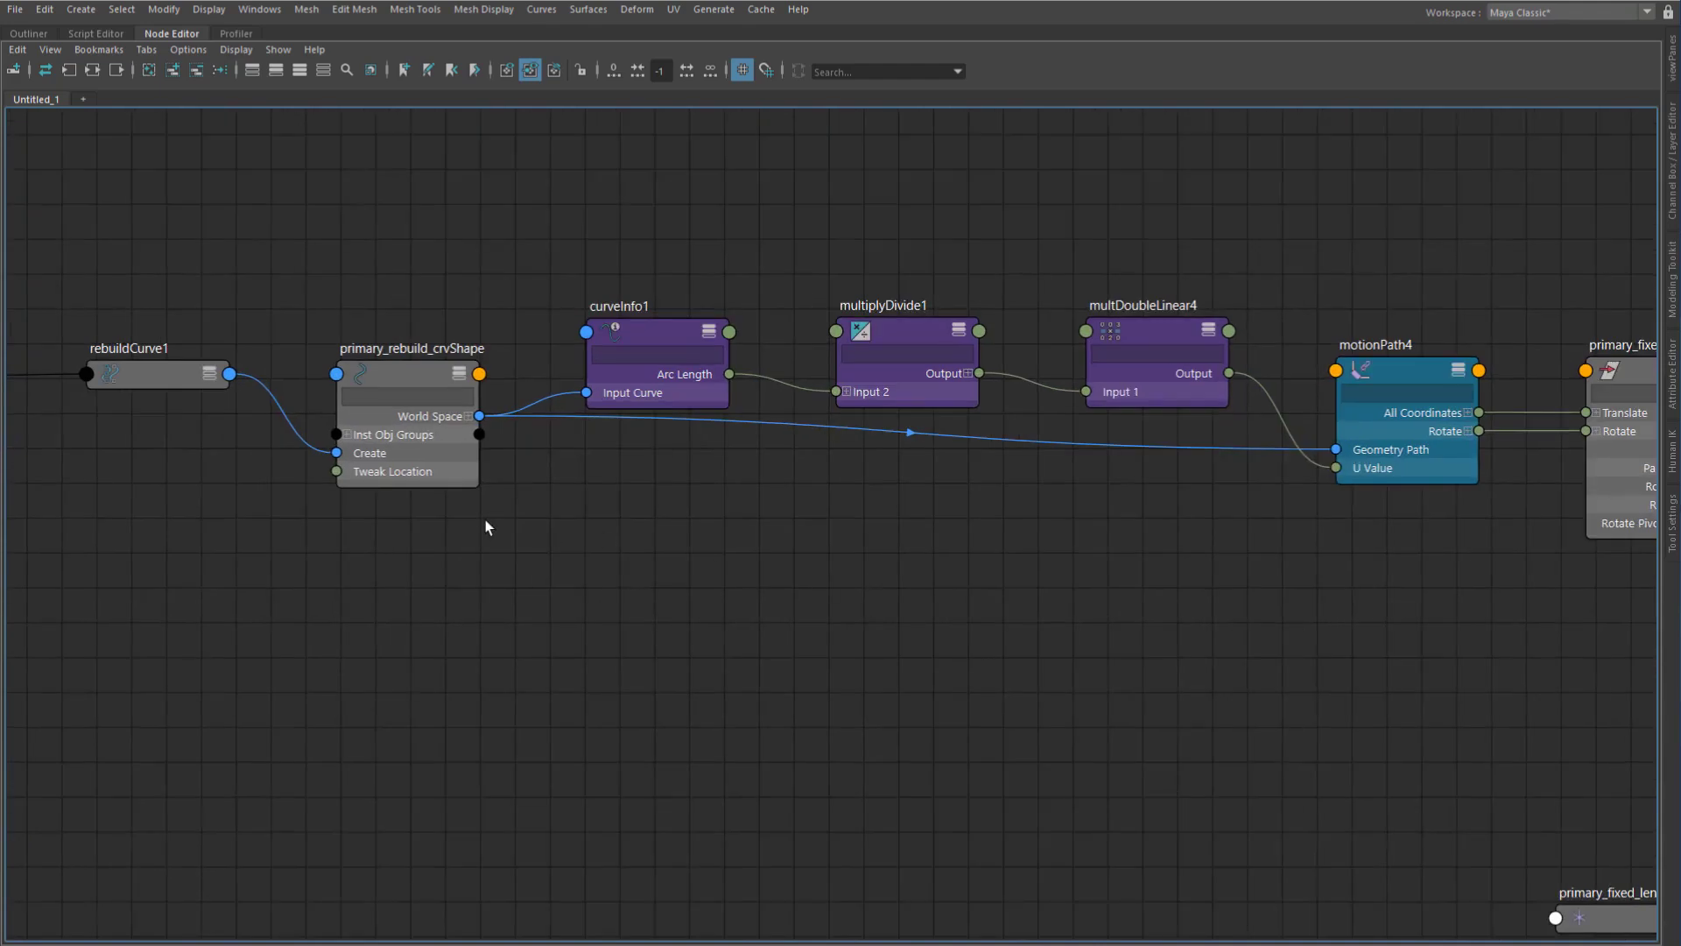
{"action": "middle_click_drag", "start_coordinate": [506, 529], "coordinate": [864, 539]}
{"action": "mouse_move", "coordinate": [417, 375]}
{"action": "left_mouse_down"}
{"action": "mouse_move", "coordinate": [431, 373]}
{"action": "mouse_move", "coordinate": [348, 385]}
{"action": "mouse_move", "coordinate": [417, 398]}
{"action": "left_mouse_up"}
{"action": "left_click_drag", "start_coordinate": [686, 347], "coordinate": [642, 309]}
{"action": "key", "text": "ctrl+a"}
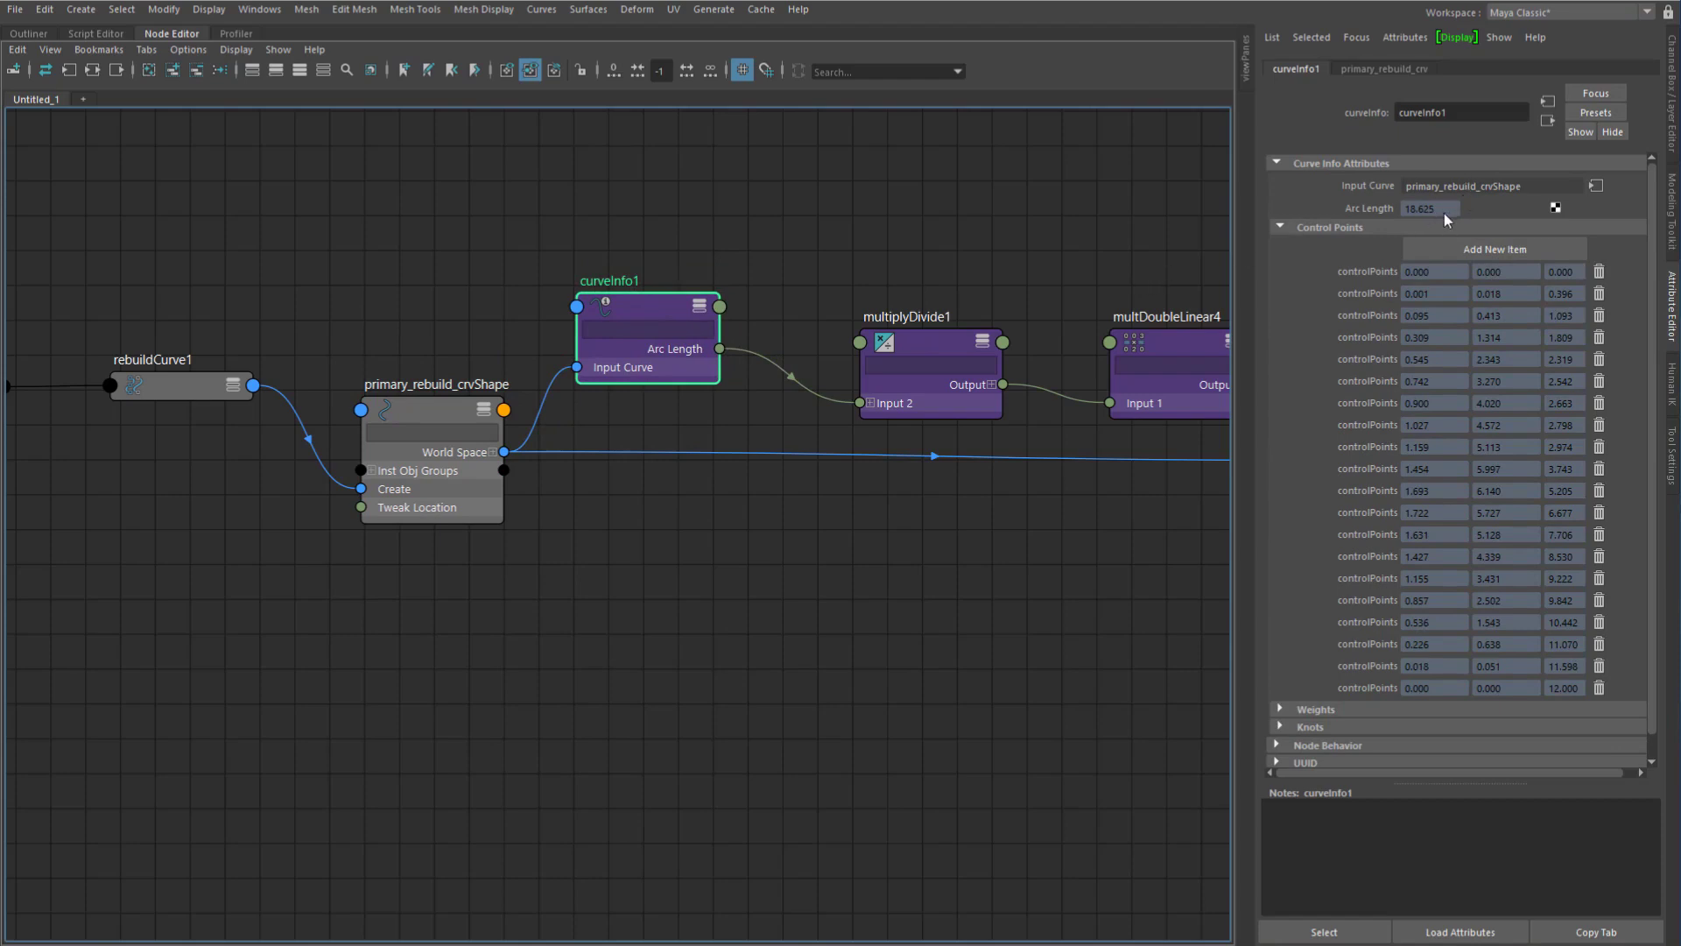
Reposition multiplyDivide1 and multDoubleLinear4, checking 12 ÷ 18.625 and 0.644 × 0.300
{"action": "middle_click_drag", "start_coordinate": [886, 382], "coordinate": [795, 375]}
{"action": "left_click", "coordinate": [823, 333]}
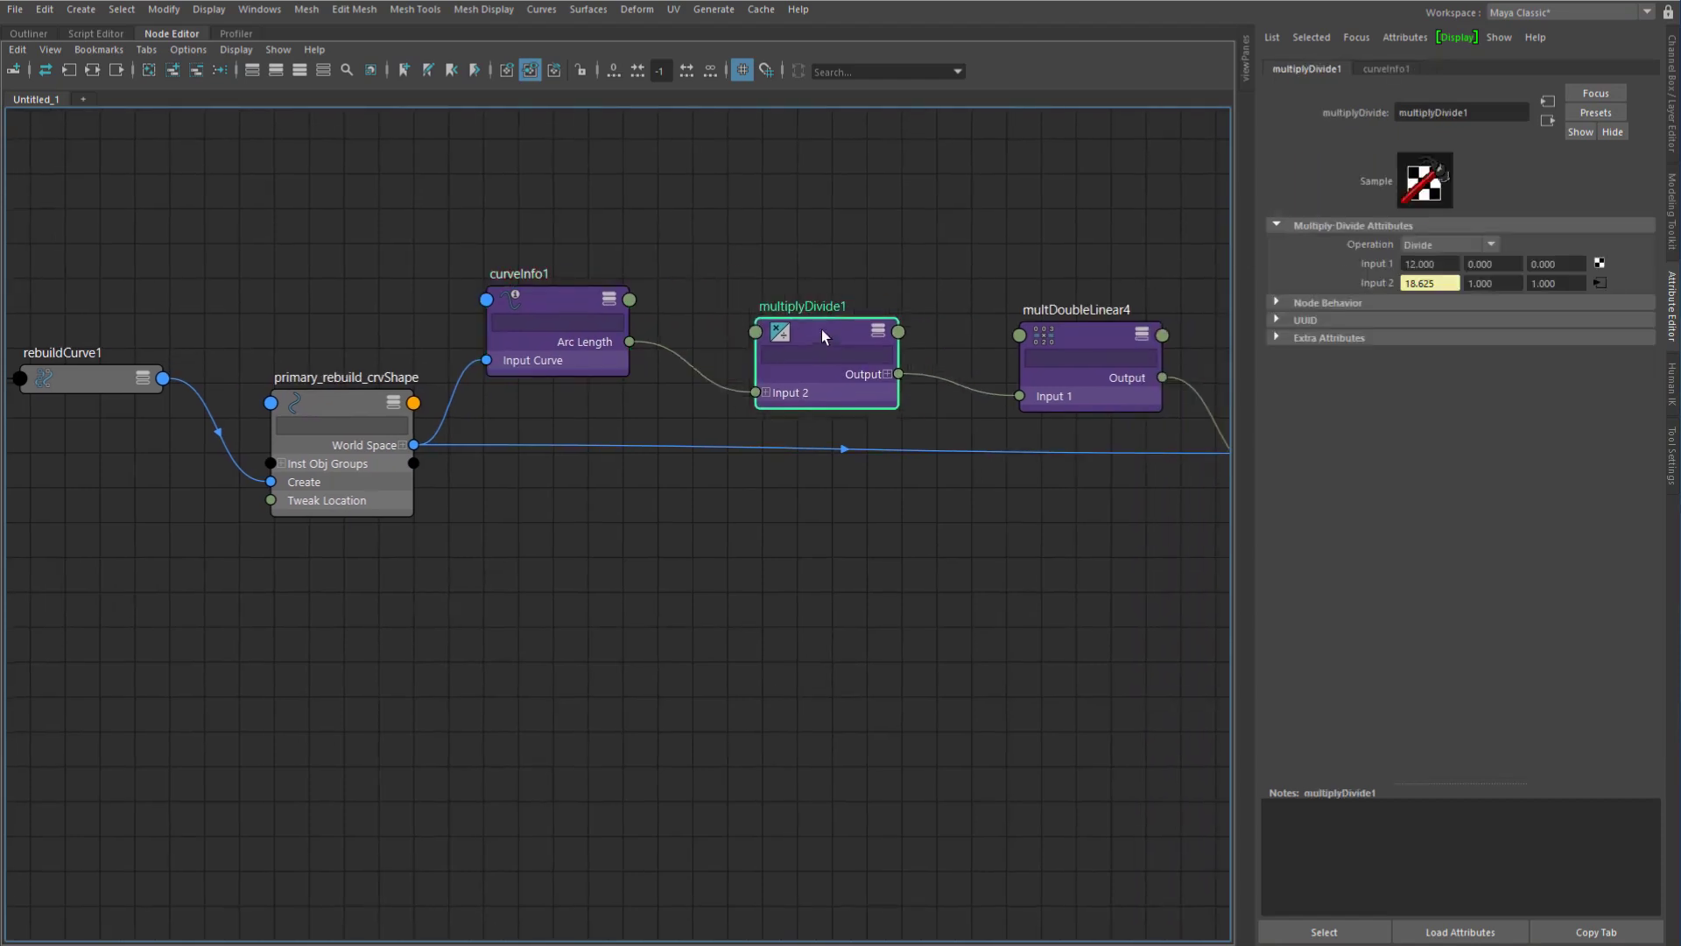
{"action": "left_click_drag", "start_coordinate": [822, 331], "coordinate": [786, 308]}
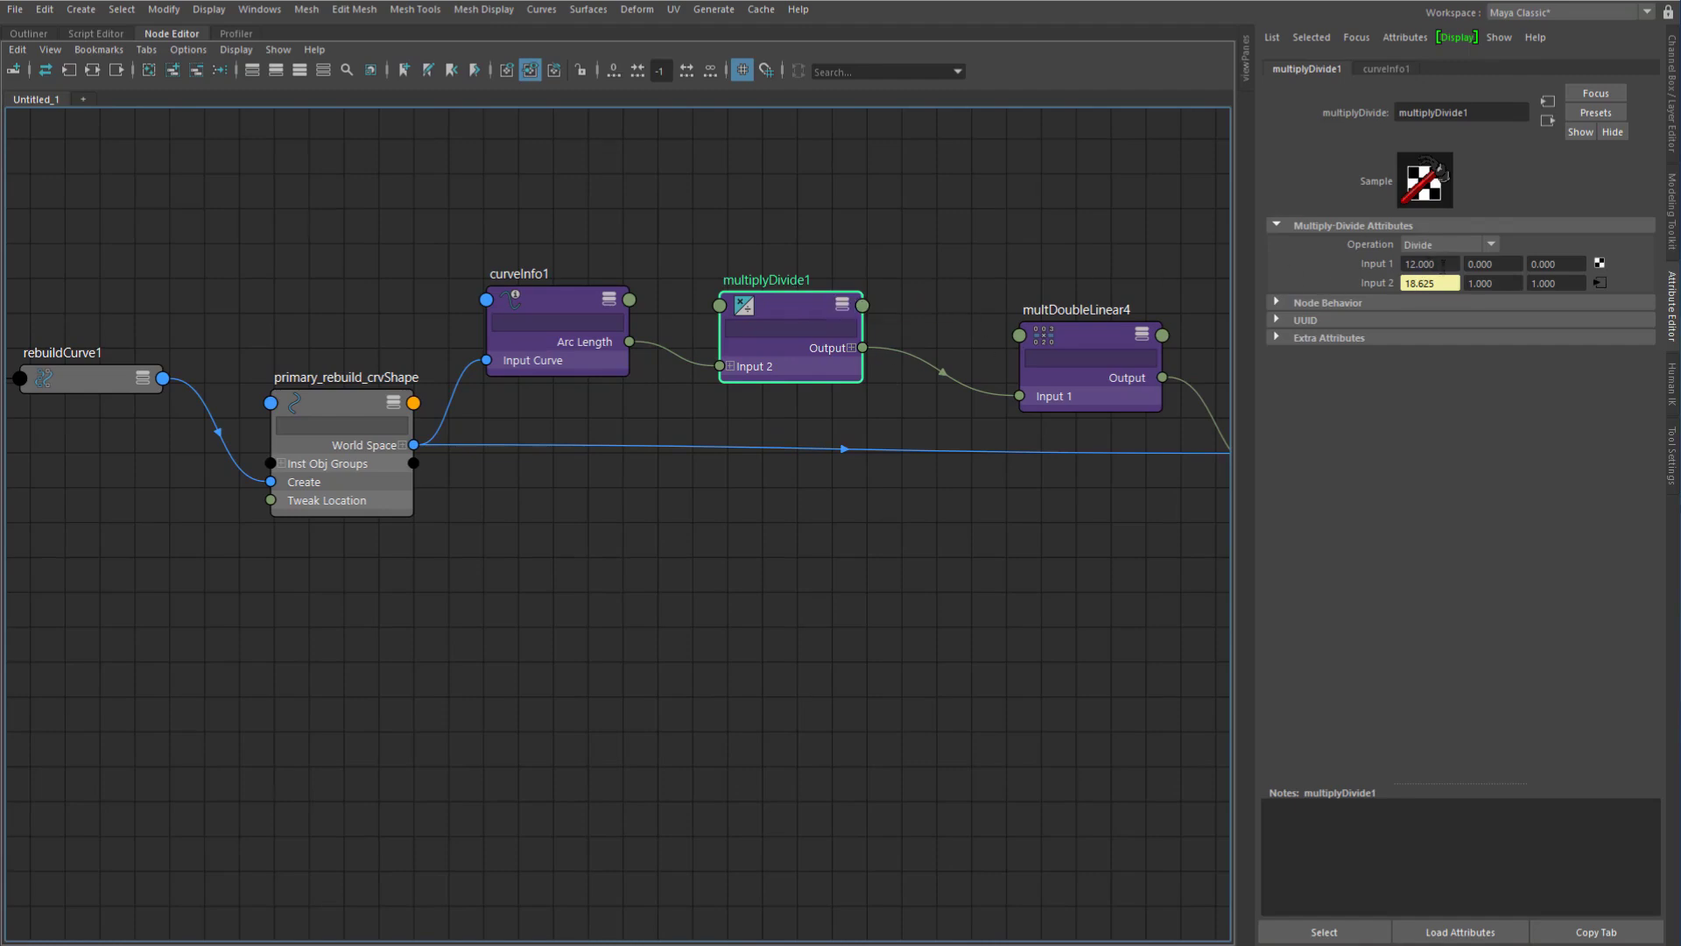
{"action": "double_click", "coordinate": [1419, 263]}
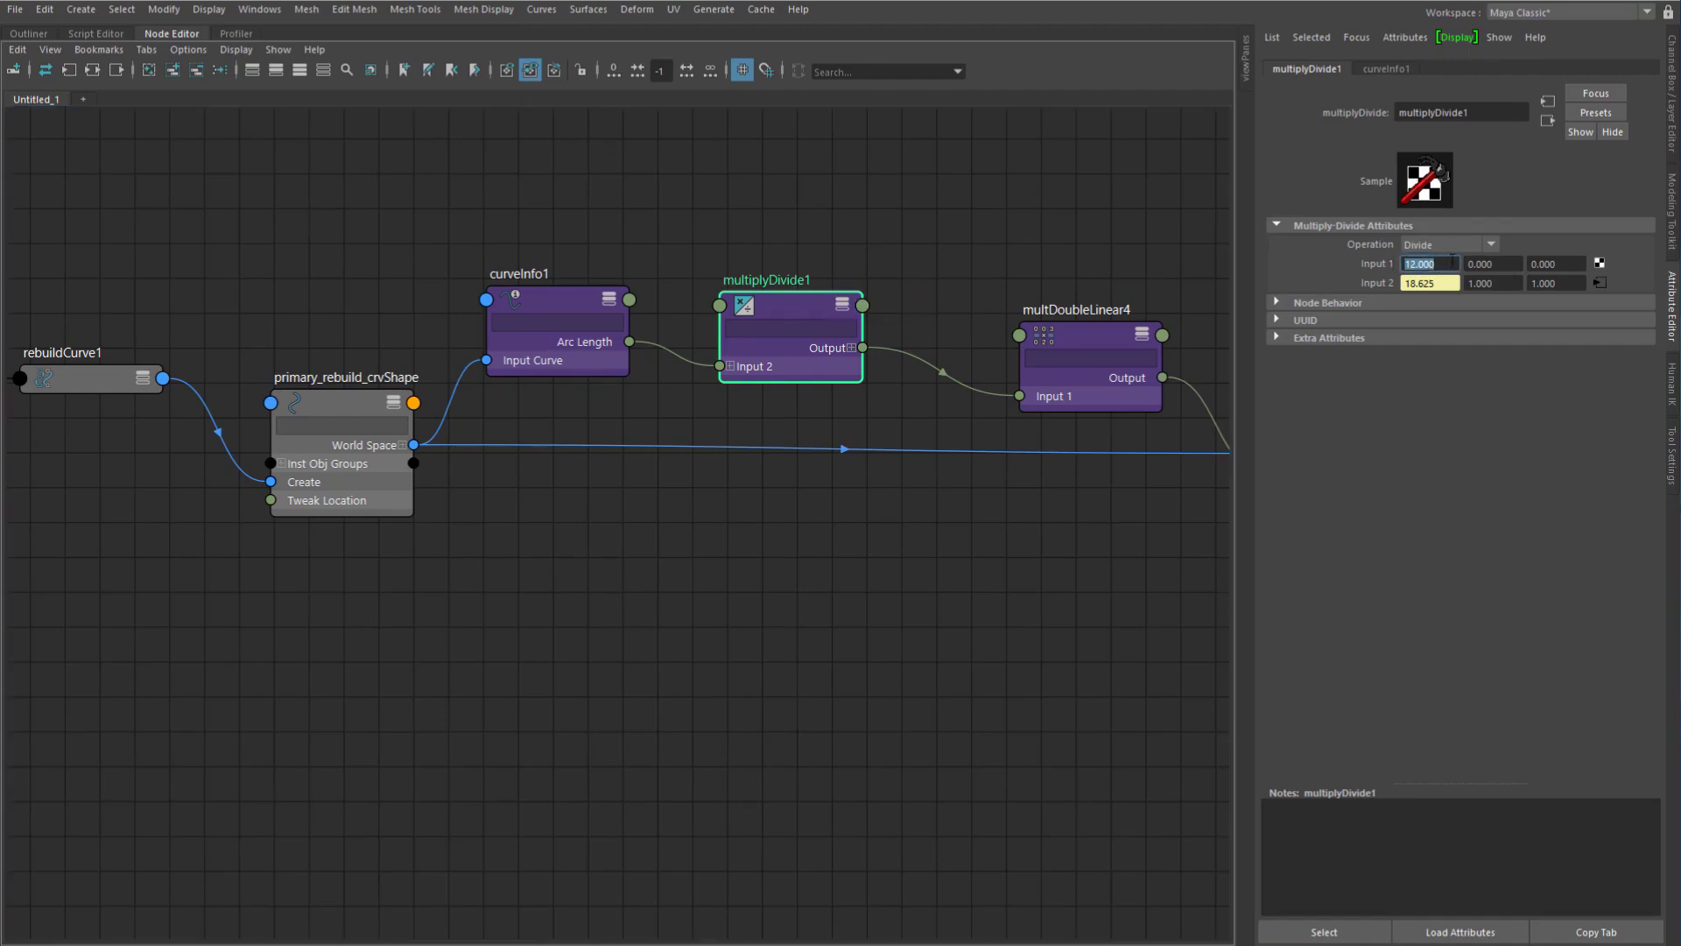
{"action": "left_click", "coordinate": [1452, 260]}
{"action": "left_click_drag", "start_coordinate": [1075, 334], "coordinate": [1028, 310]}
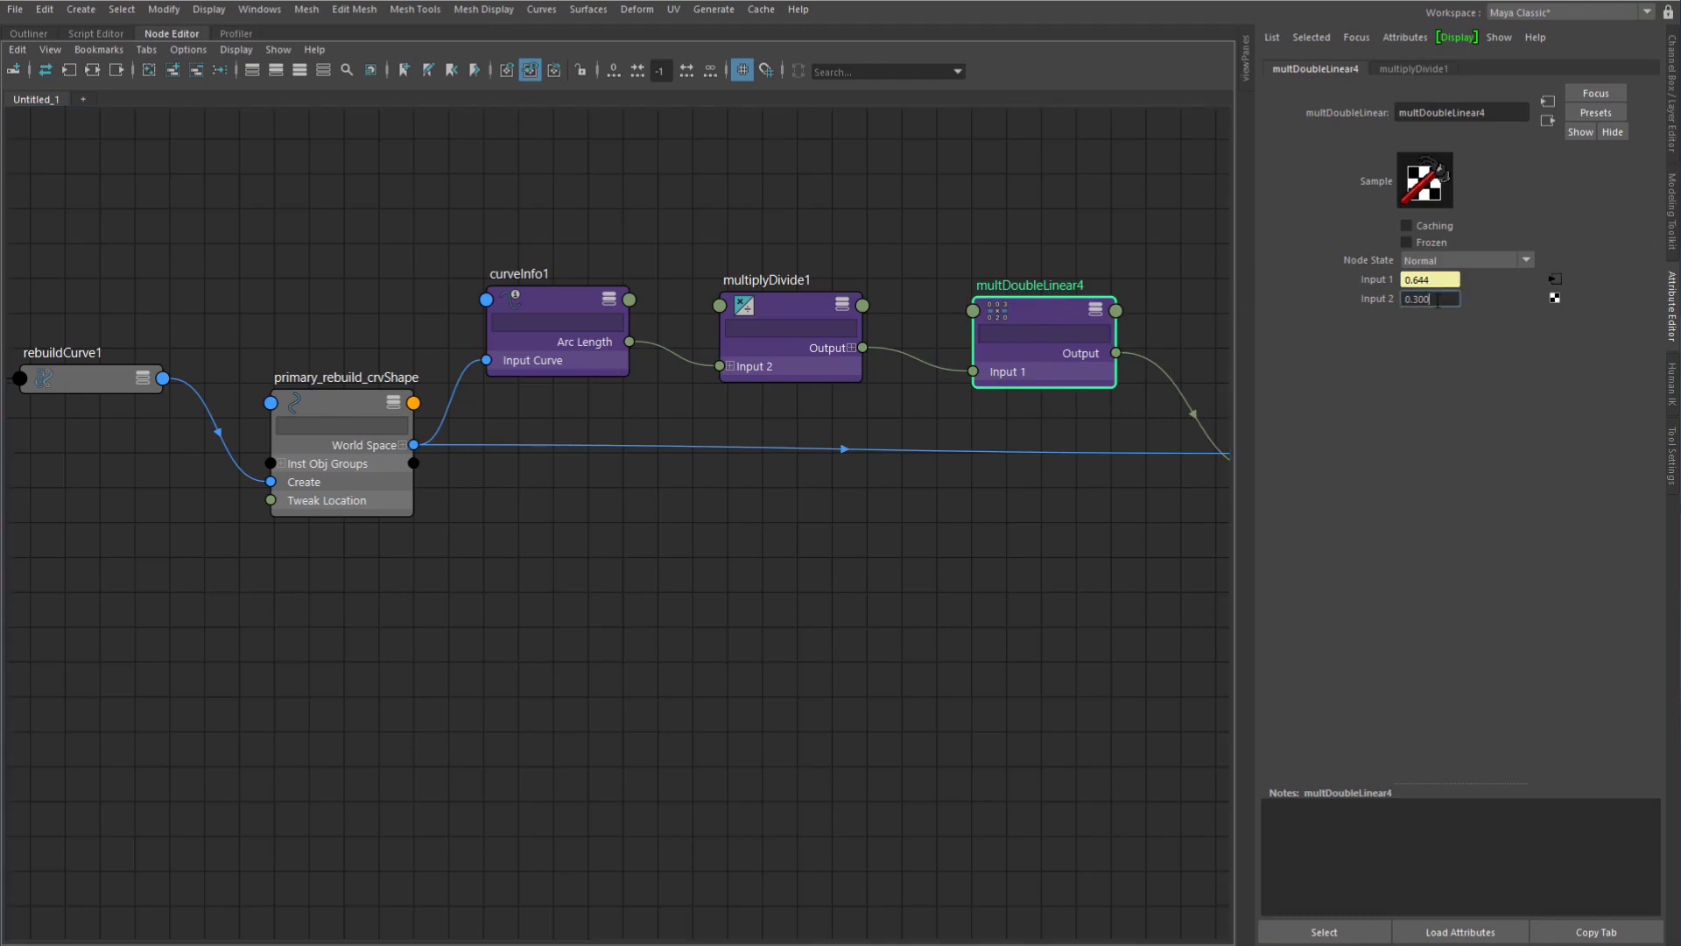
Trace curveInfo1, multiplyDivide1 and multDoubleLinear4 into motionPath4's U Value, then return to the channel list
{"action": "middle_click_drag", "start_coordinate": [1006, 364], "coordinate": [687, 376]}
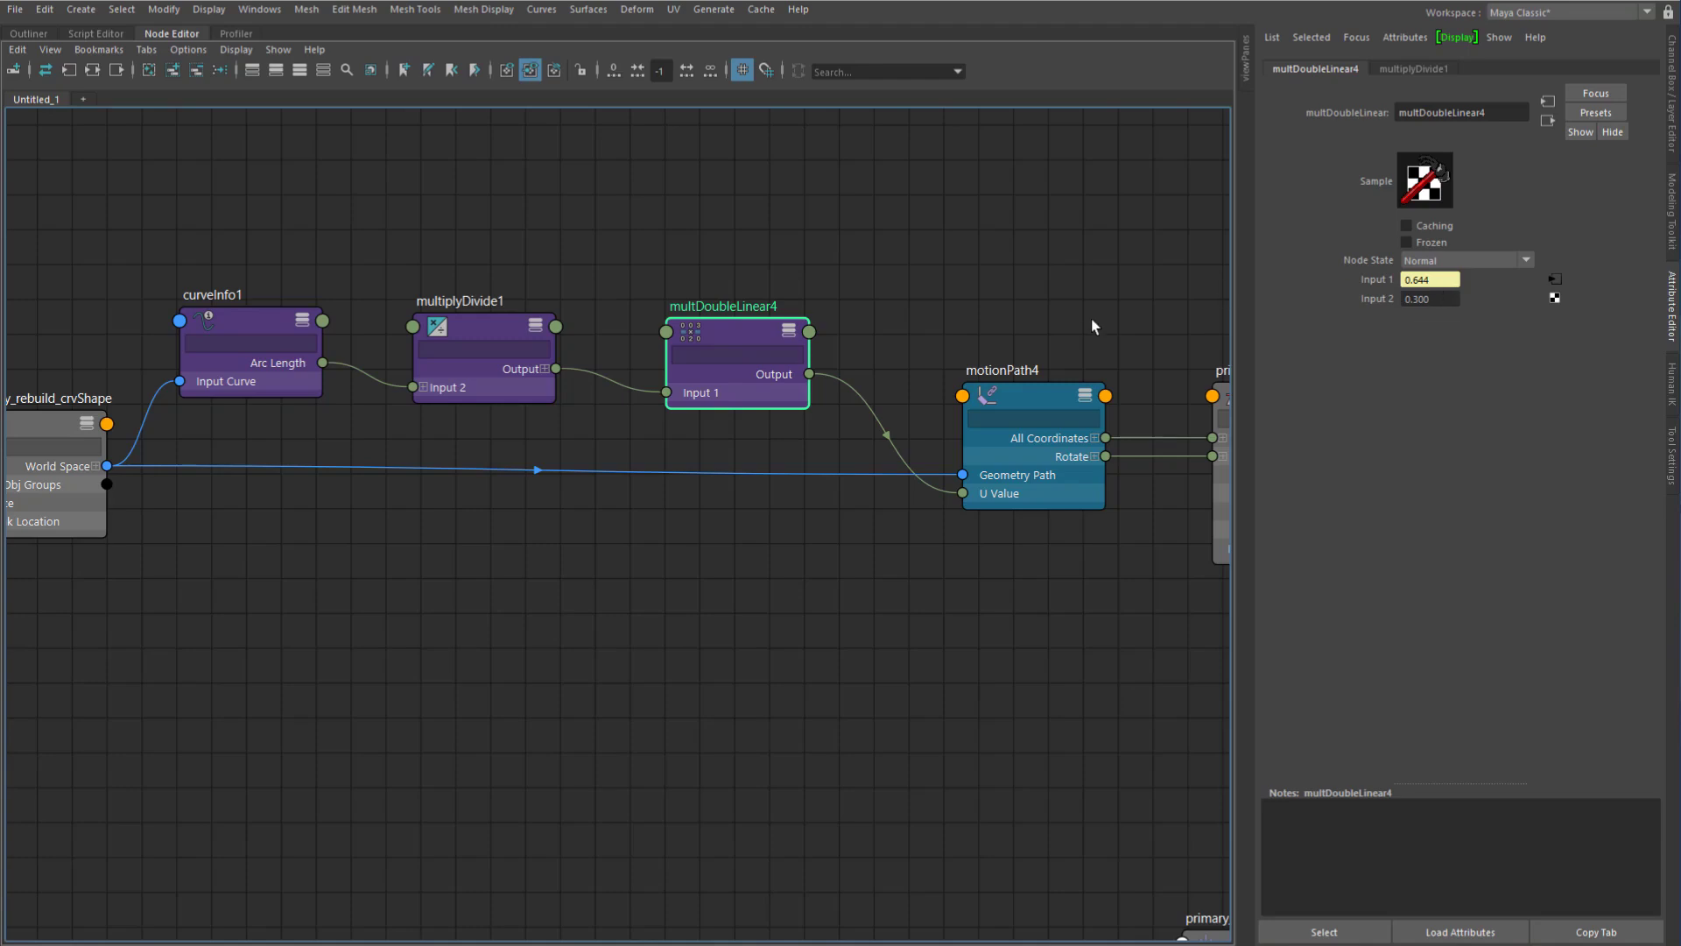
{"action": "left_click", "coordinate": [1439, 300]}
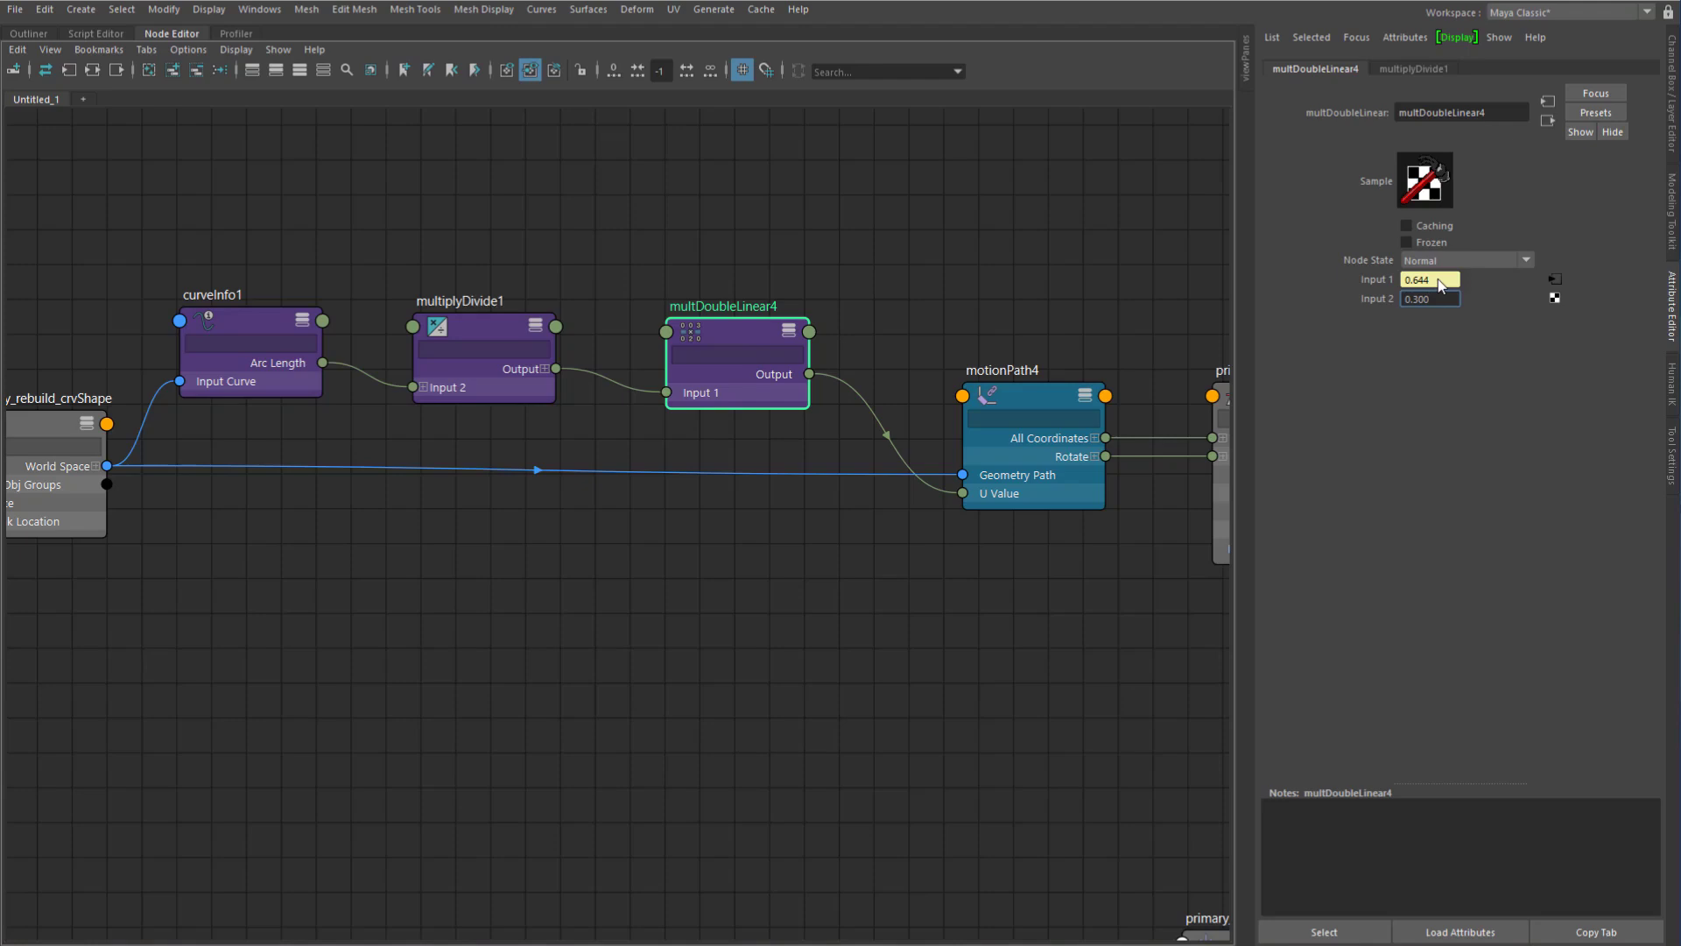
{"action": "left_click", "coordinate": [233, 327]}
{"action": "left_click", "coordinate": [512, 320]}
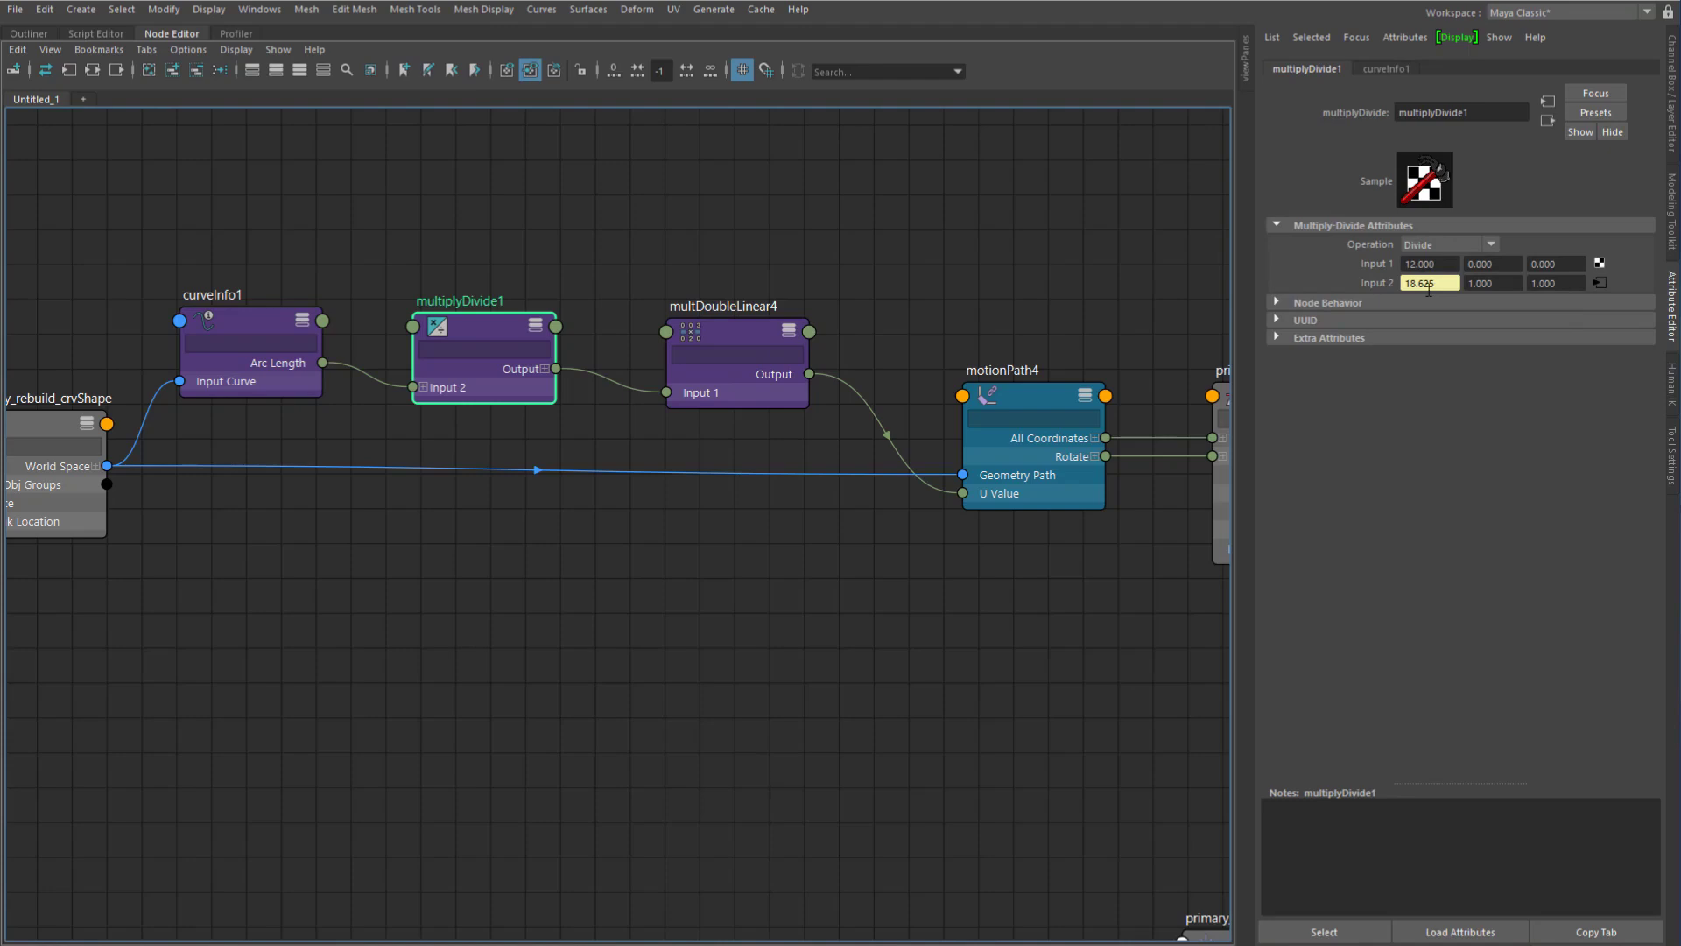
{"action": "left_click", "coordinate": [748, 338]}
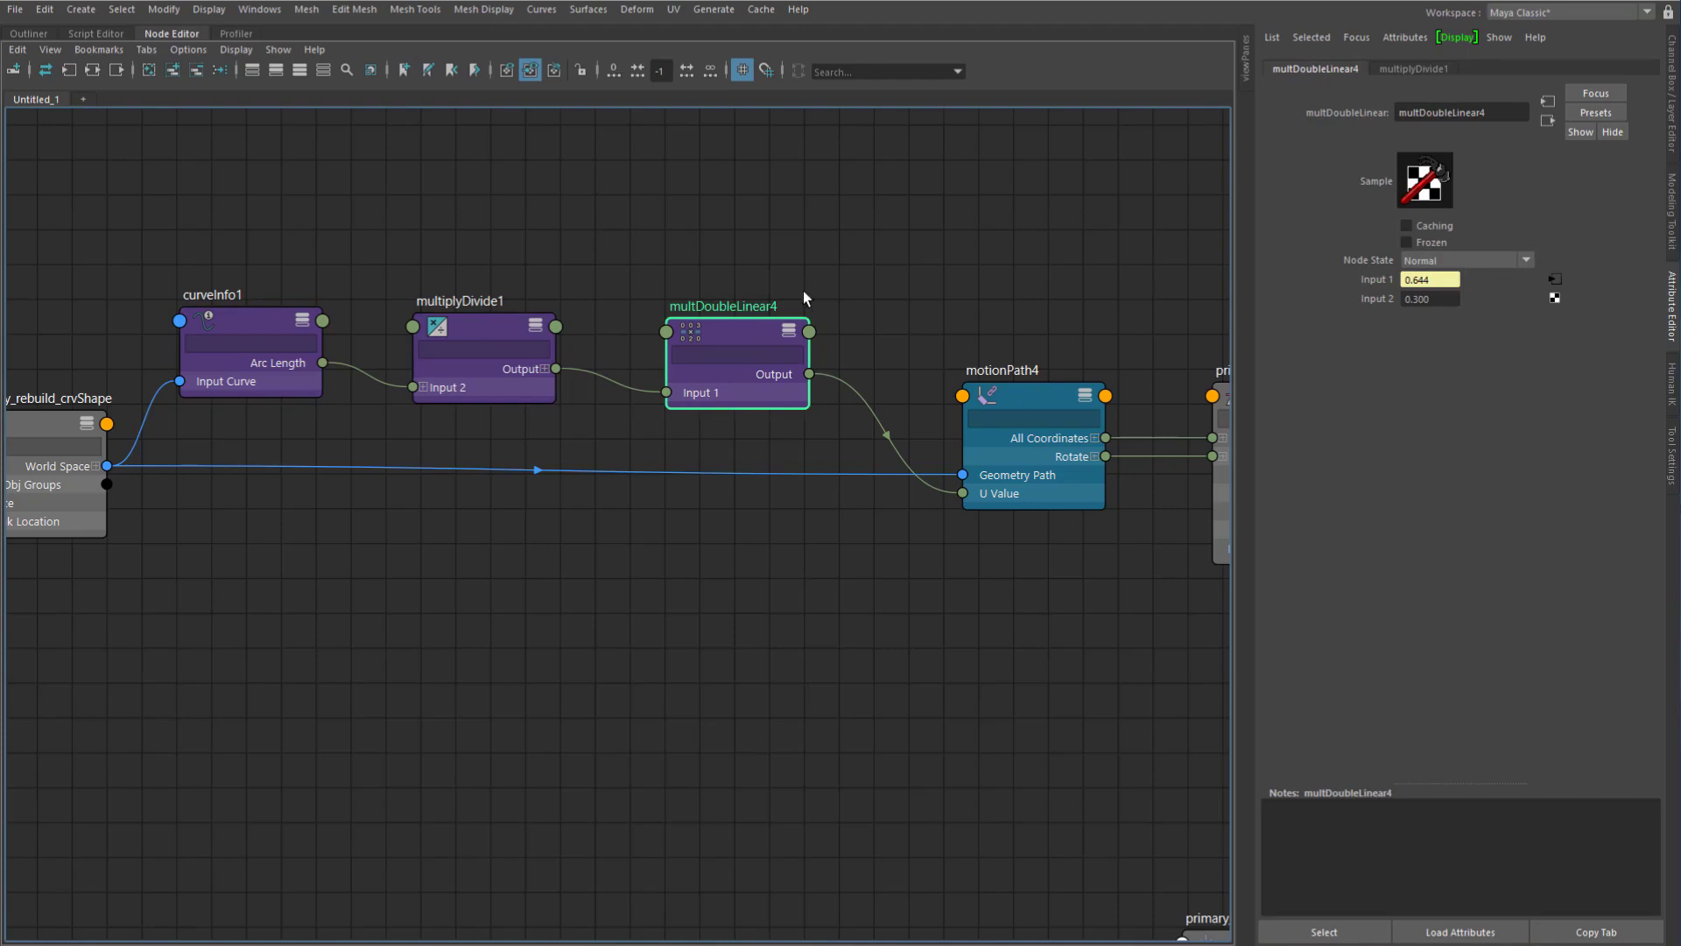
{"action": "key", "text": "ctrl+a"}
{"action": "key", "text": "ctrl+a"}
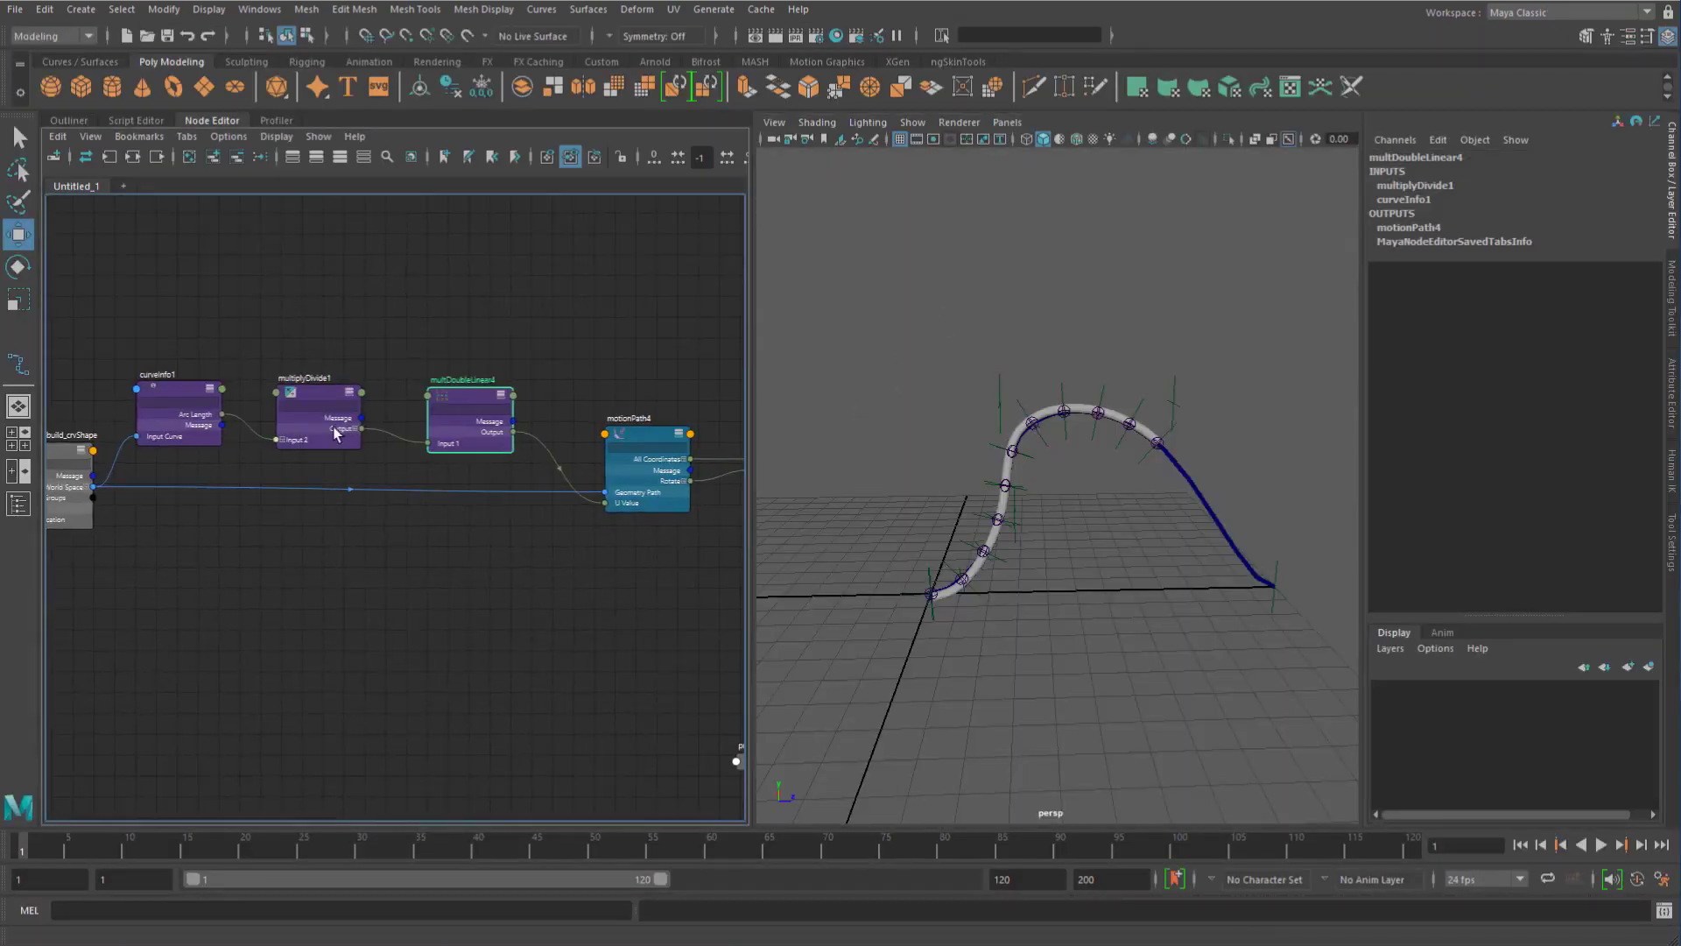
Lower multiplyDivide1's Input 1X from 12 toward 9.22 to shorten the tube, then restore 12
{"action": "left_click", "coordinate": [309, 391]}
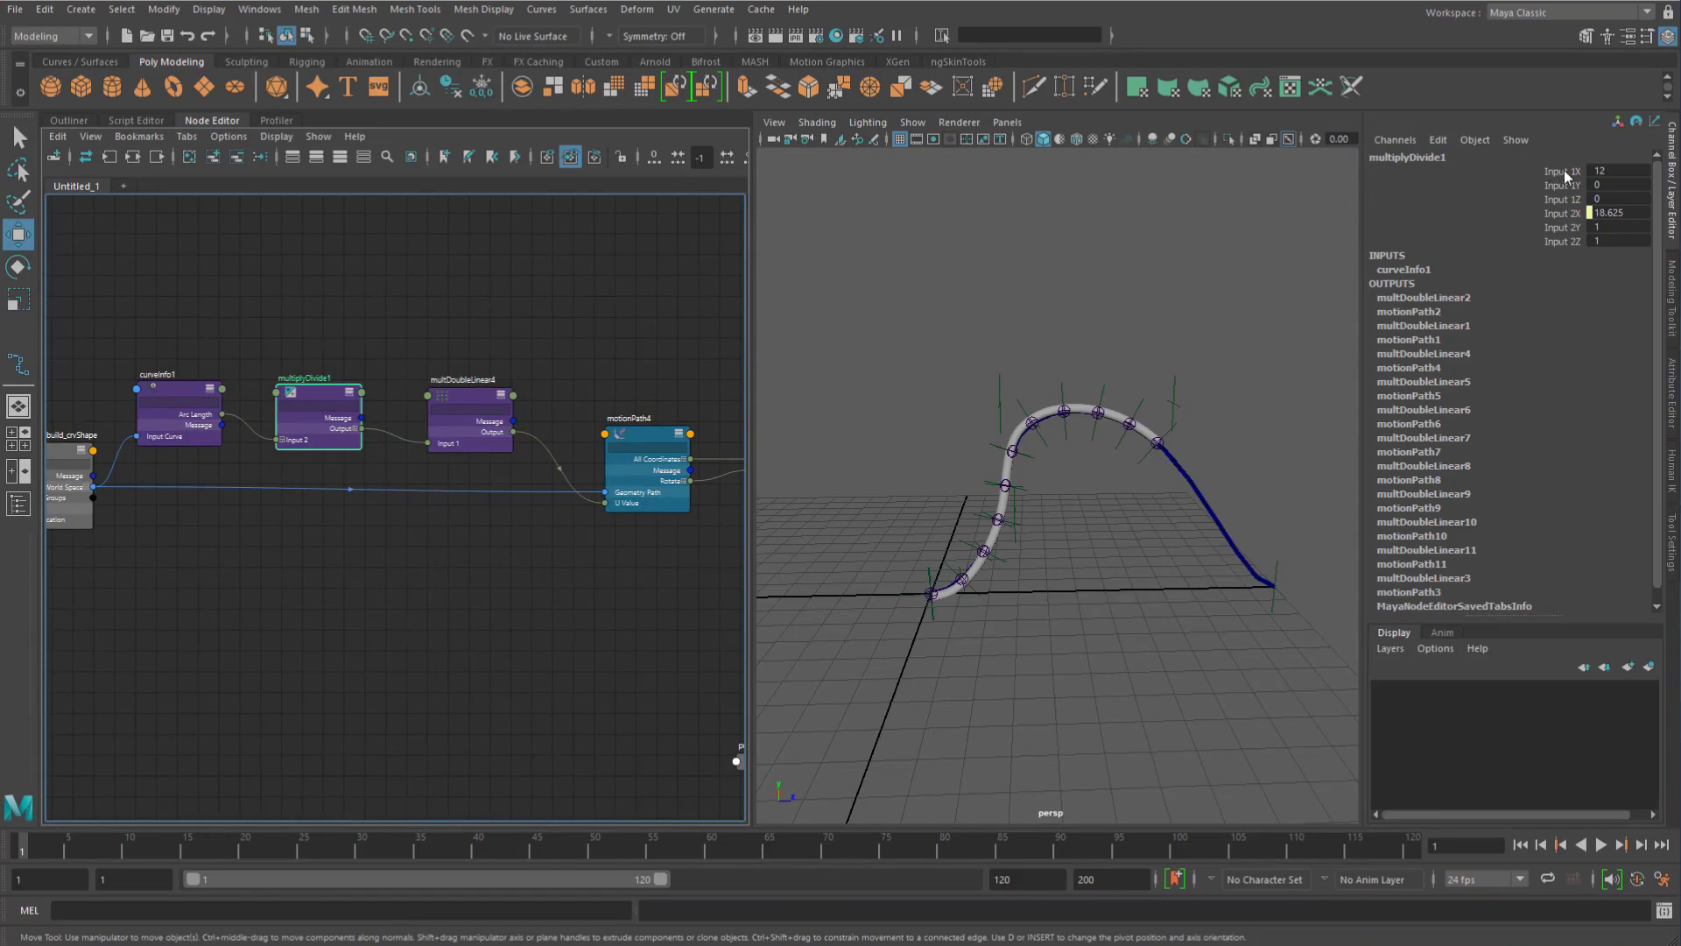
{"action": "left_click", "coordinate": [1564, 170]}
{"action": "middle_click_drag", "start_coordinate": [1227, 310], "coordinate": [1126, 451]}
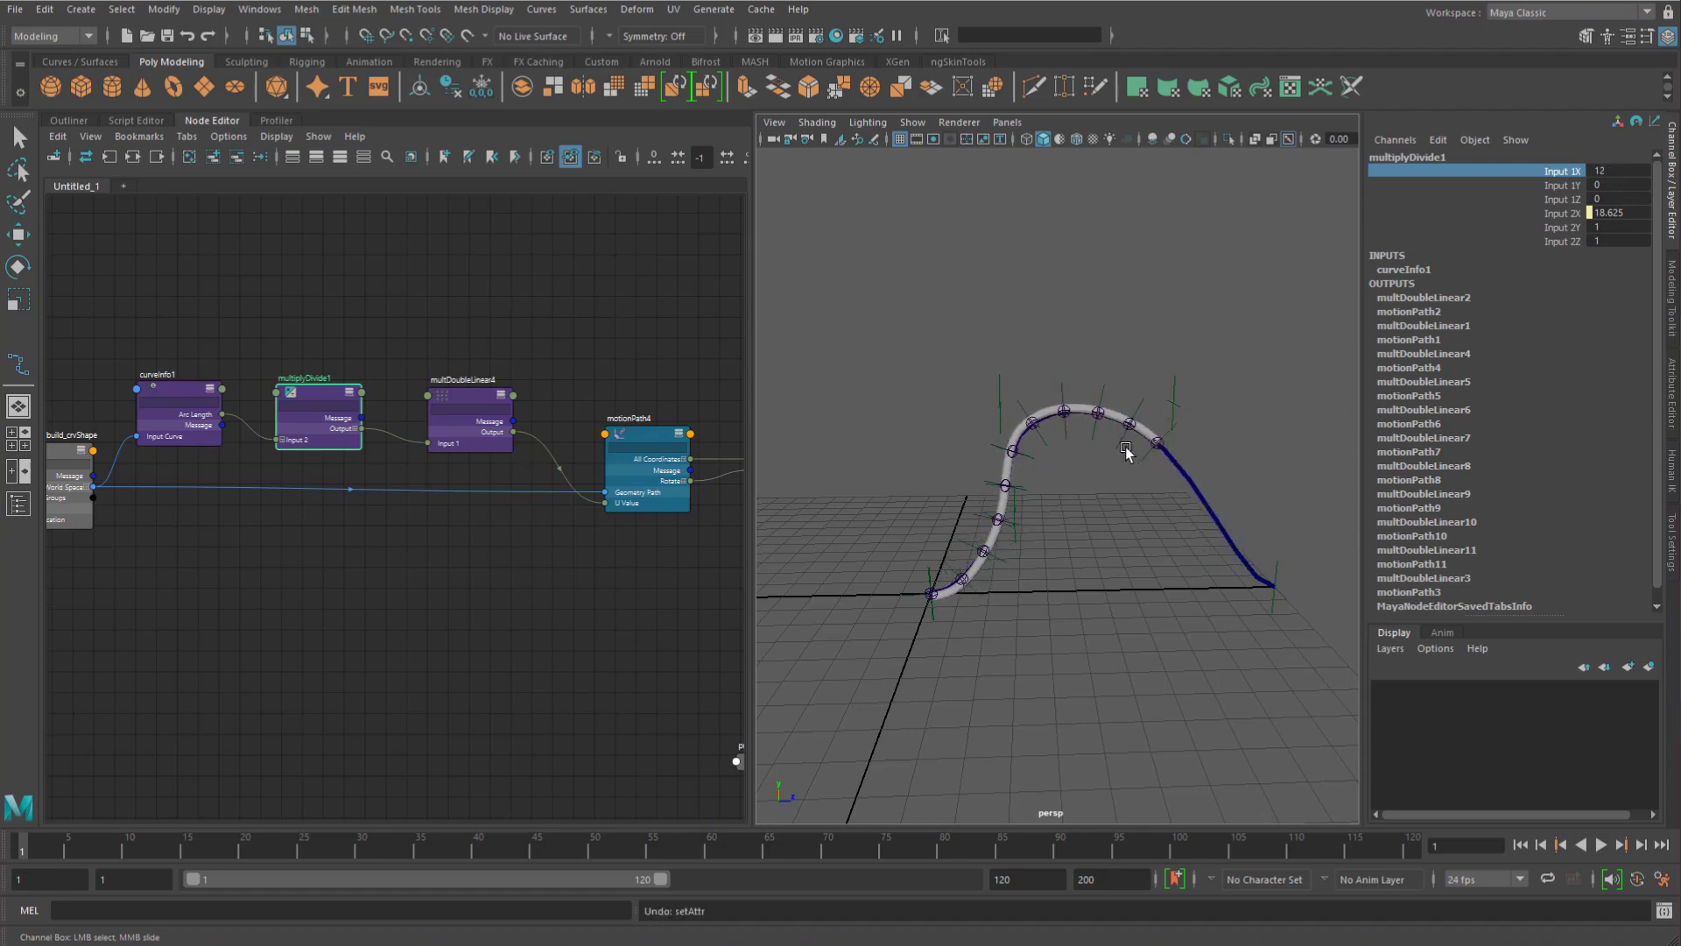
{"action": "middle_click_drag", "start_coordinate": [1275, 443], "coordinate": [1105, 503]}
{"action": "key", "text": "ctrl+z"}
Pan the graph to the rebuild nodes and switch the panel to the Outliner
{"action": "middle_click_drag", "start_coordinate": [585, 378], "coordinate": [577, 412], "text": "alt"}
{"action": "middle_click_drag", "start_coordinate": [172, 526], "coordinate": [365, 533], "text": "alt"}
{"action": "left_click", "coordinate": [415, 545]}
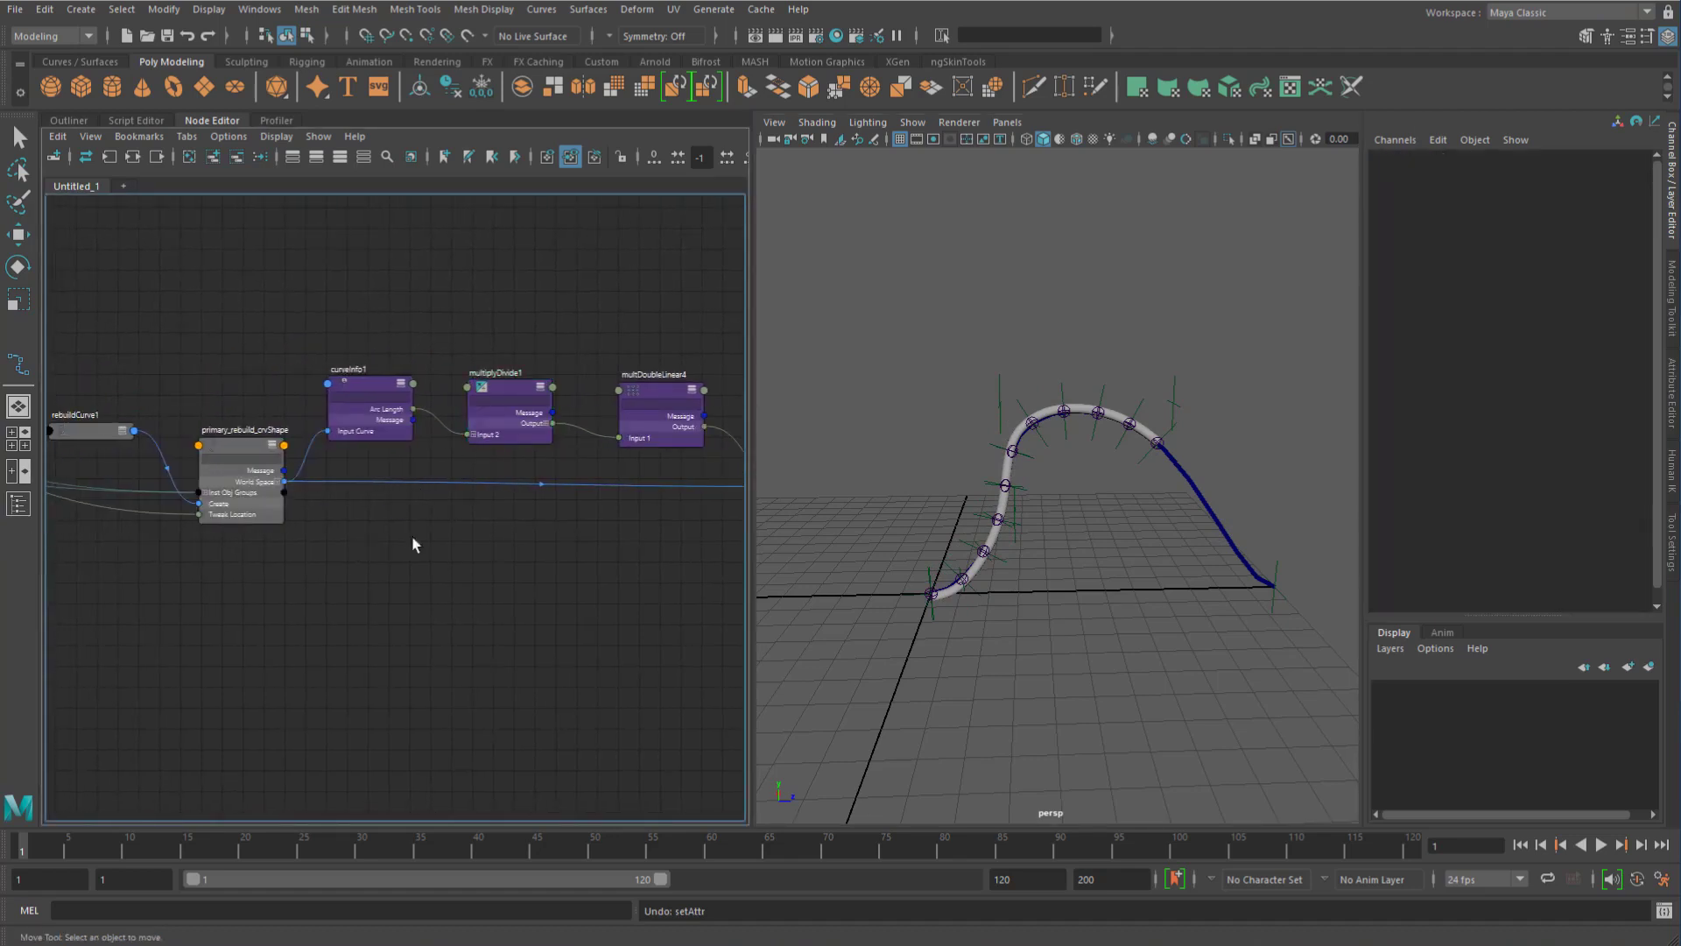
{"action": "key", "text": "w"}
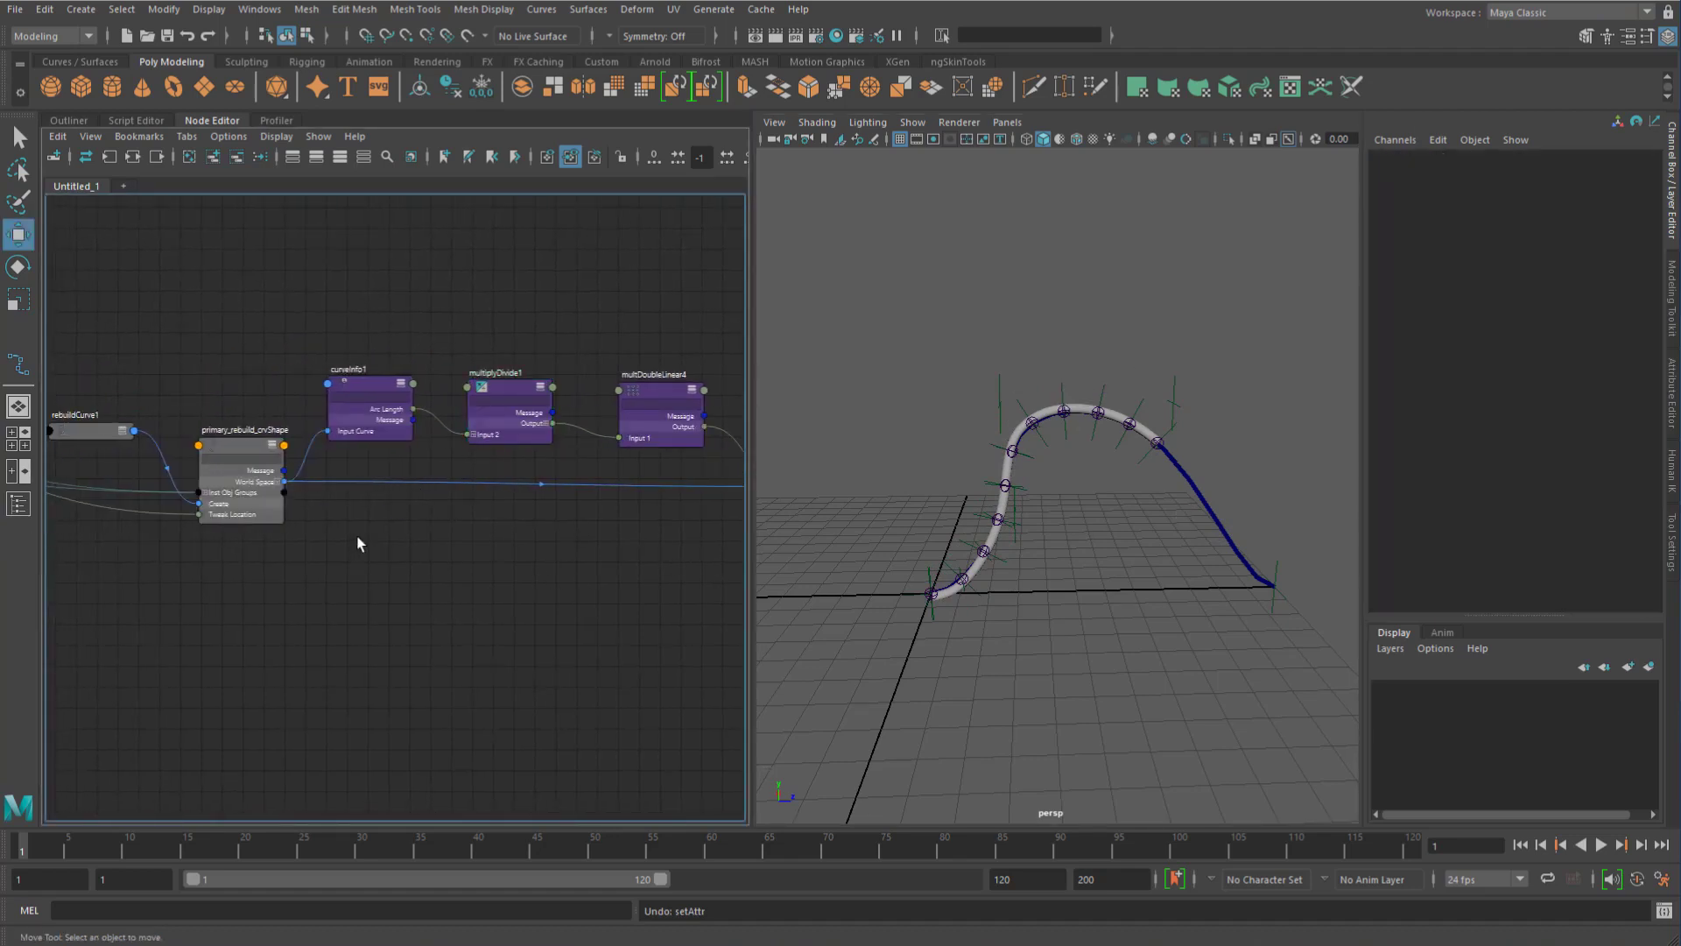
{"action": "middle_click_drag", "start_coordinate": [338, 521], "coordinate": [371, 519], "text": "alt"}
{"action": "left_click", "coordinate": [68, 120]}
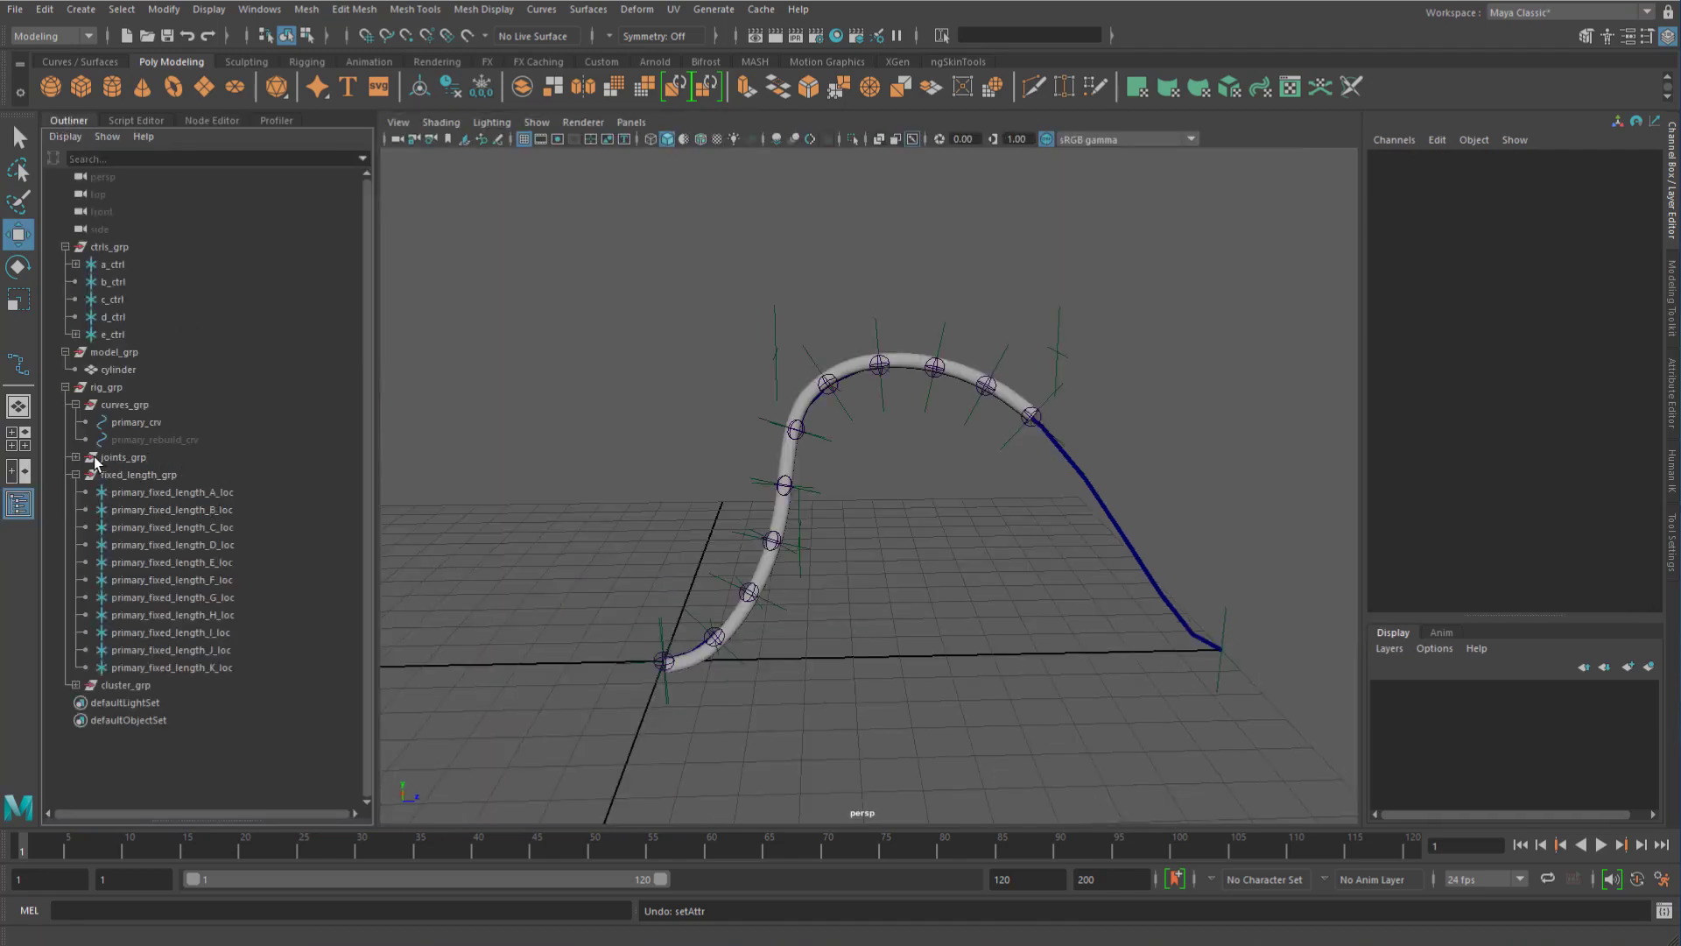
Expand cluster_grp and select the clusters a_clstr through g_clstr
{"action": "left_click", "coordinate": [76, 683]}
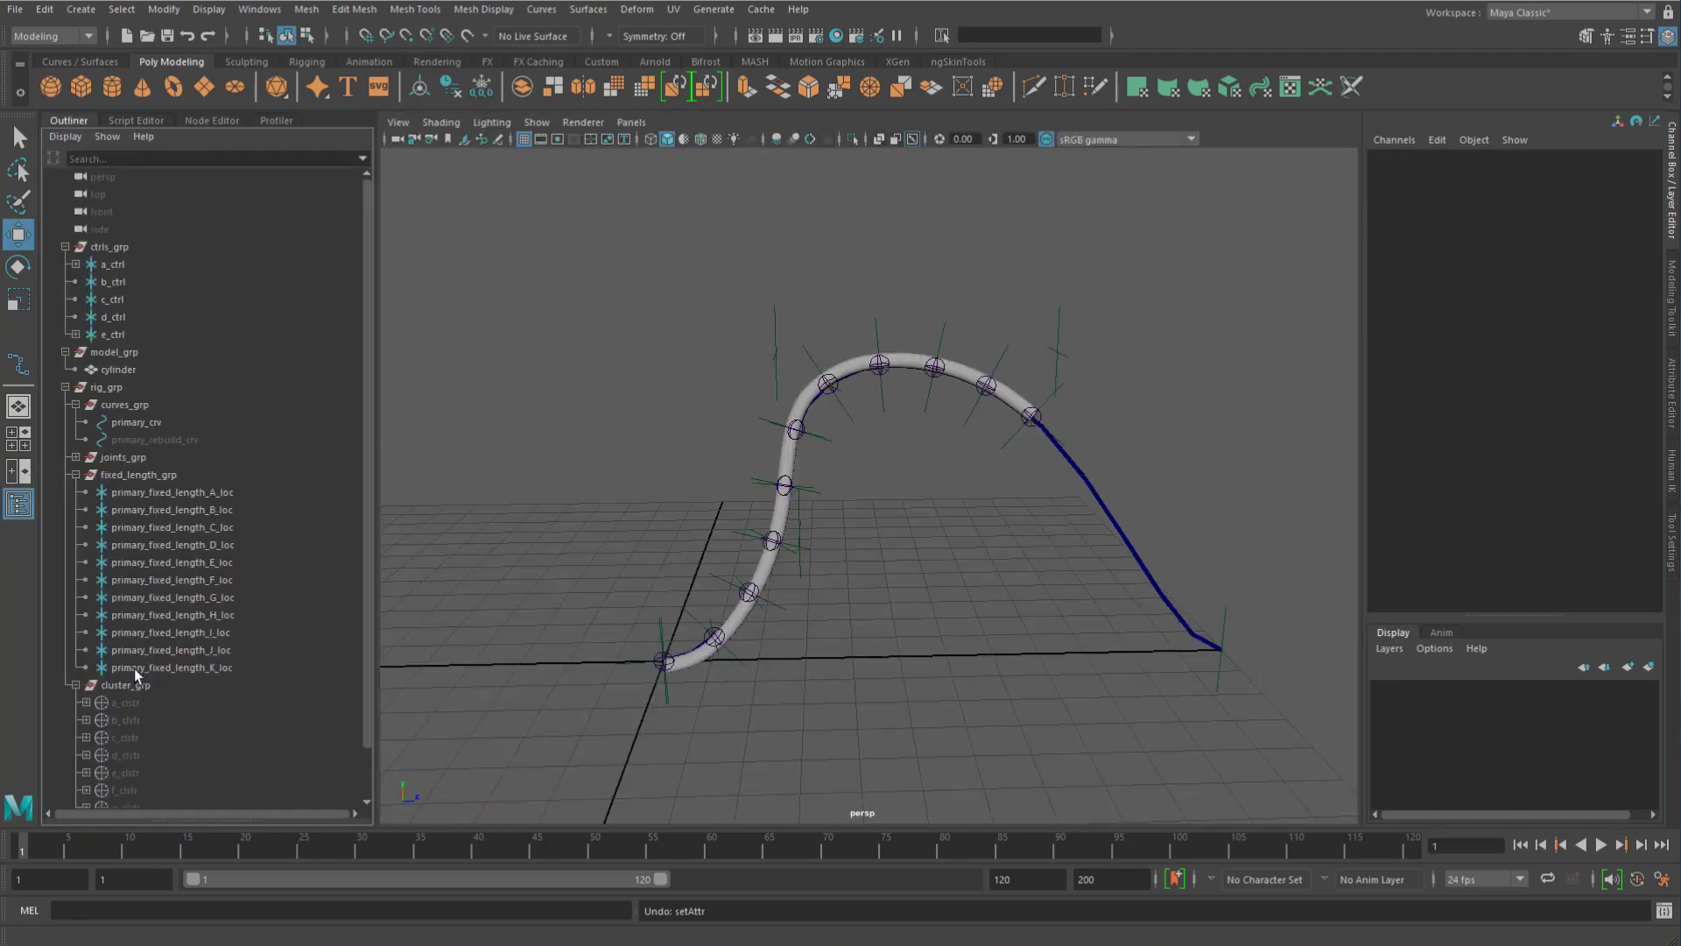
{"action": "scroll", "coordinate": [138, 670], "scroll_direction": "down", "scroll_amount": 1}
{"action": "left_click_drag", "start_coordinate": [157, 645], "coordinate": [151, 749]}
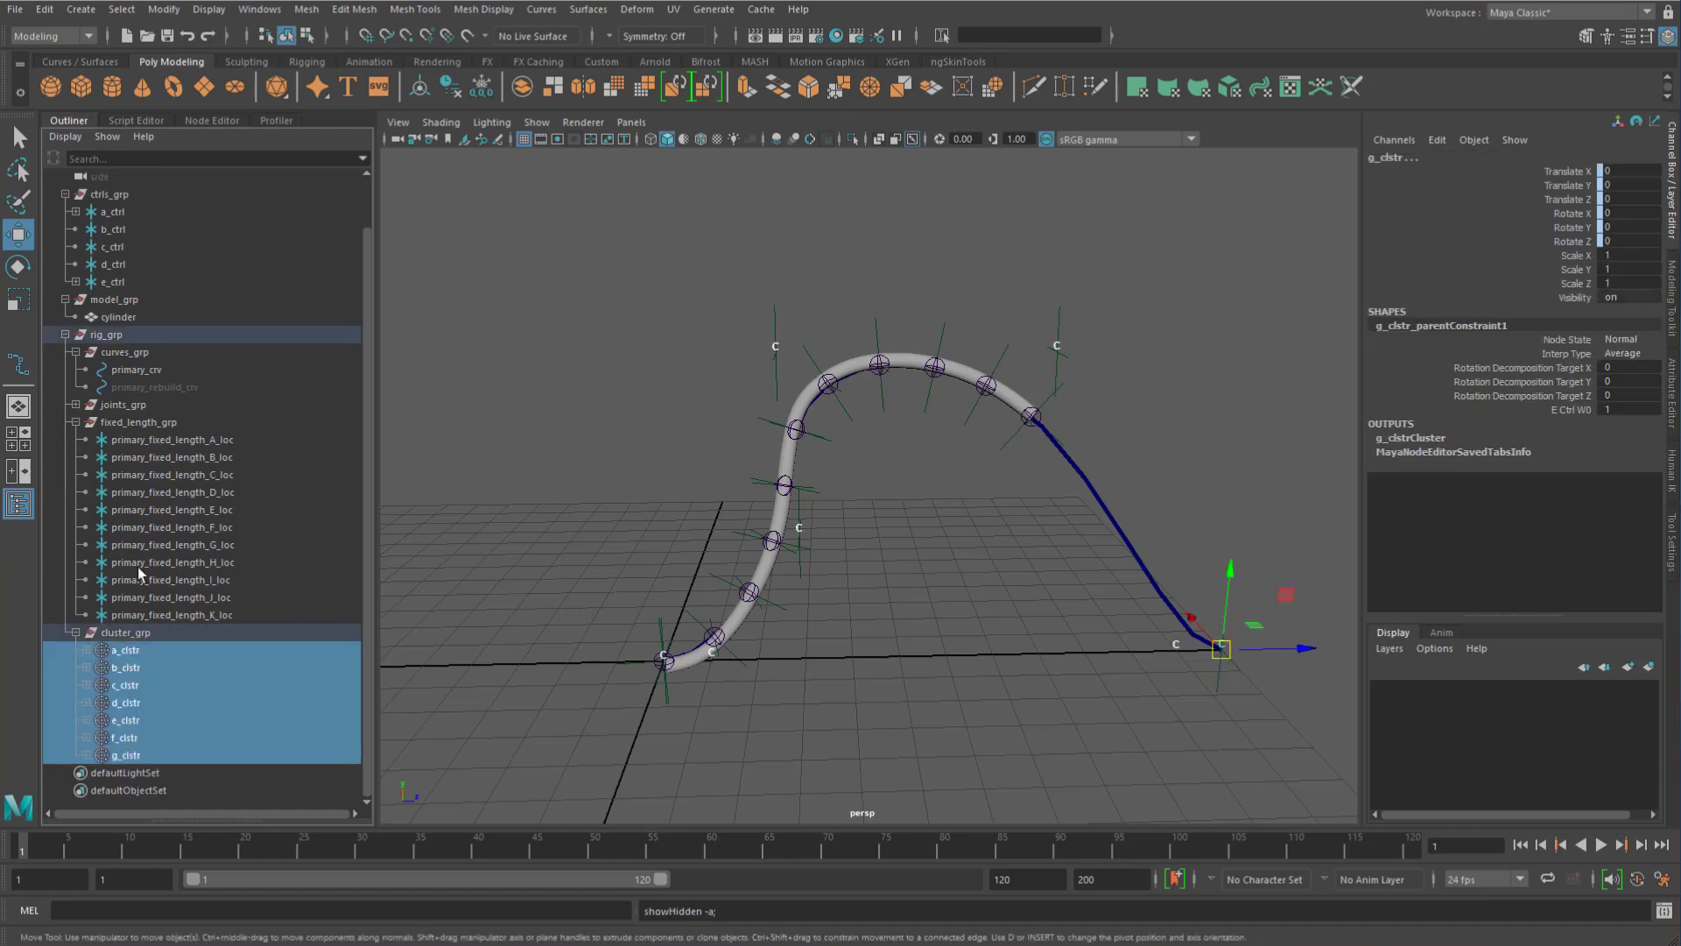
{"action": "left_click", "coordinate": [76, 633]}
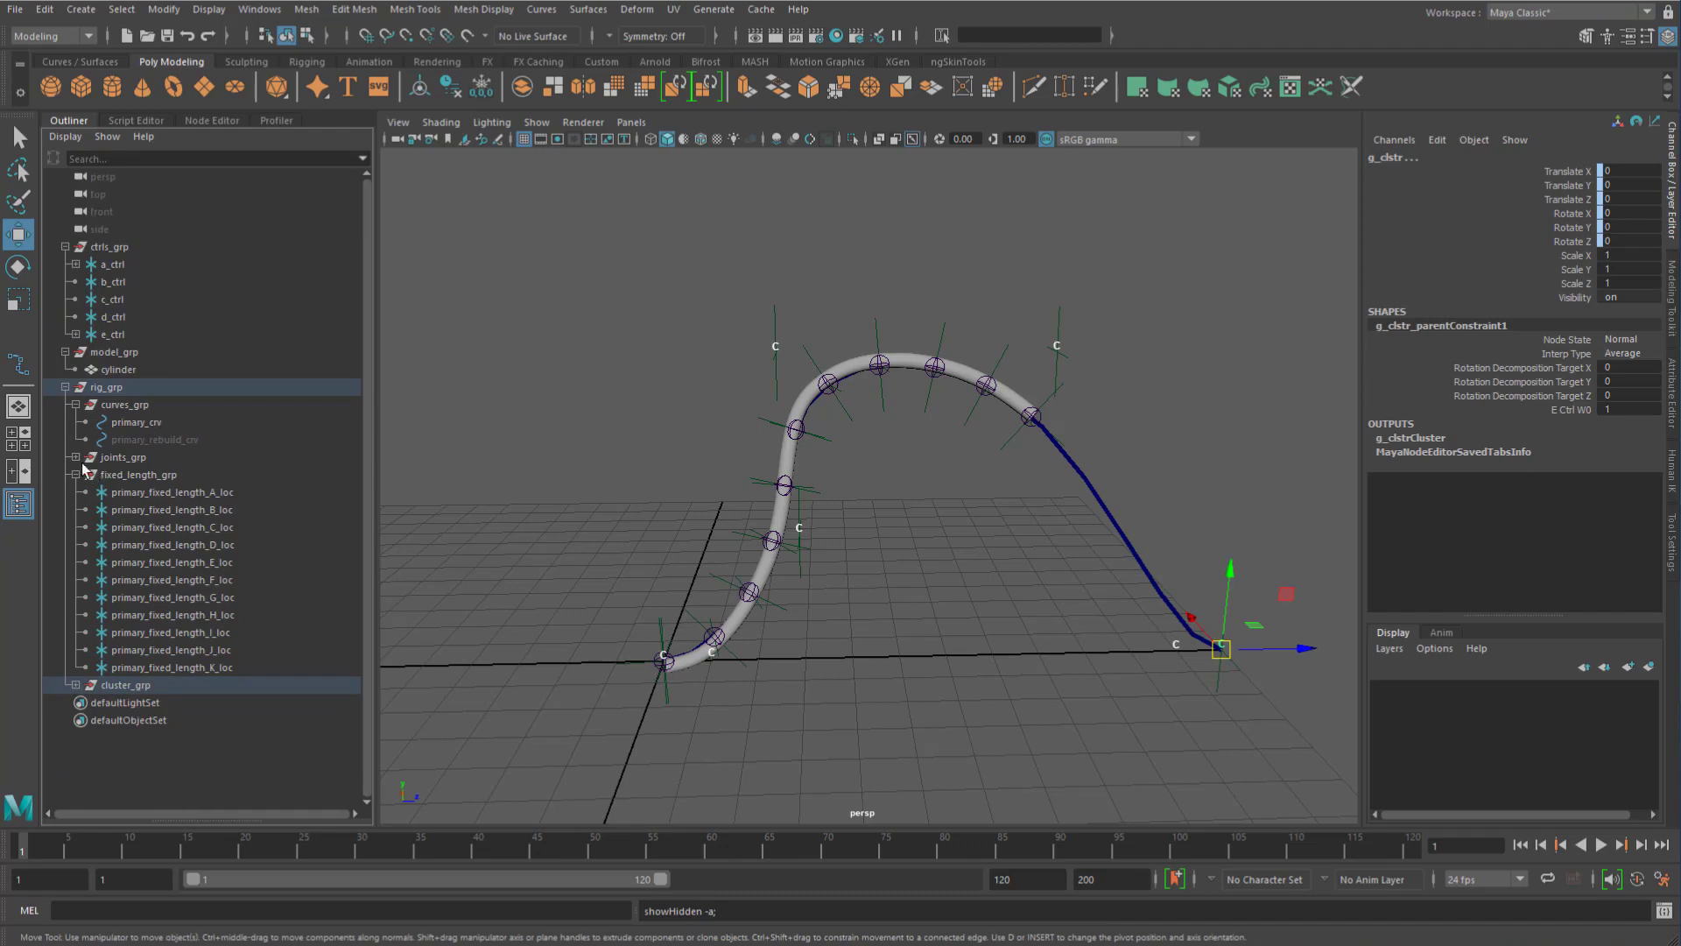
Compare primary_rebuild_crv's rebuildCurve1, blendShape1 and tweak1 inputs against primary_crv's seven cluster inputs
{"action": "left_click", "coordinate": [155, 445]}
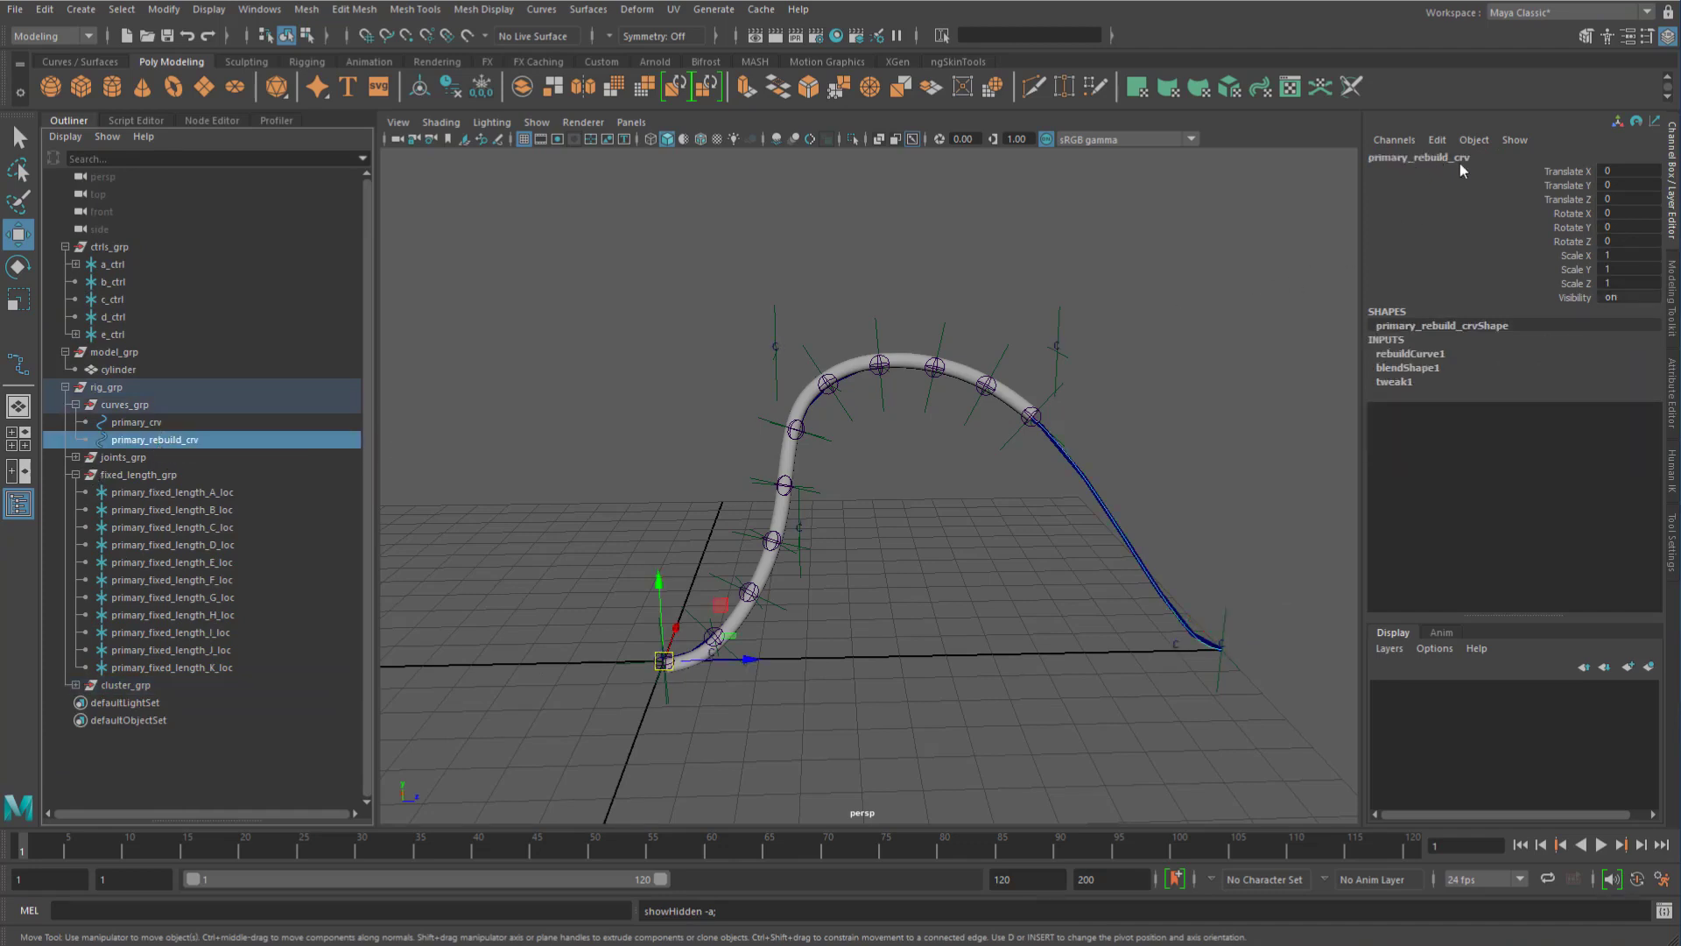
{"action": "left_click", "coordinate": [143, 424]}
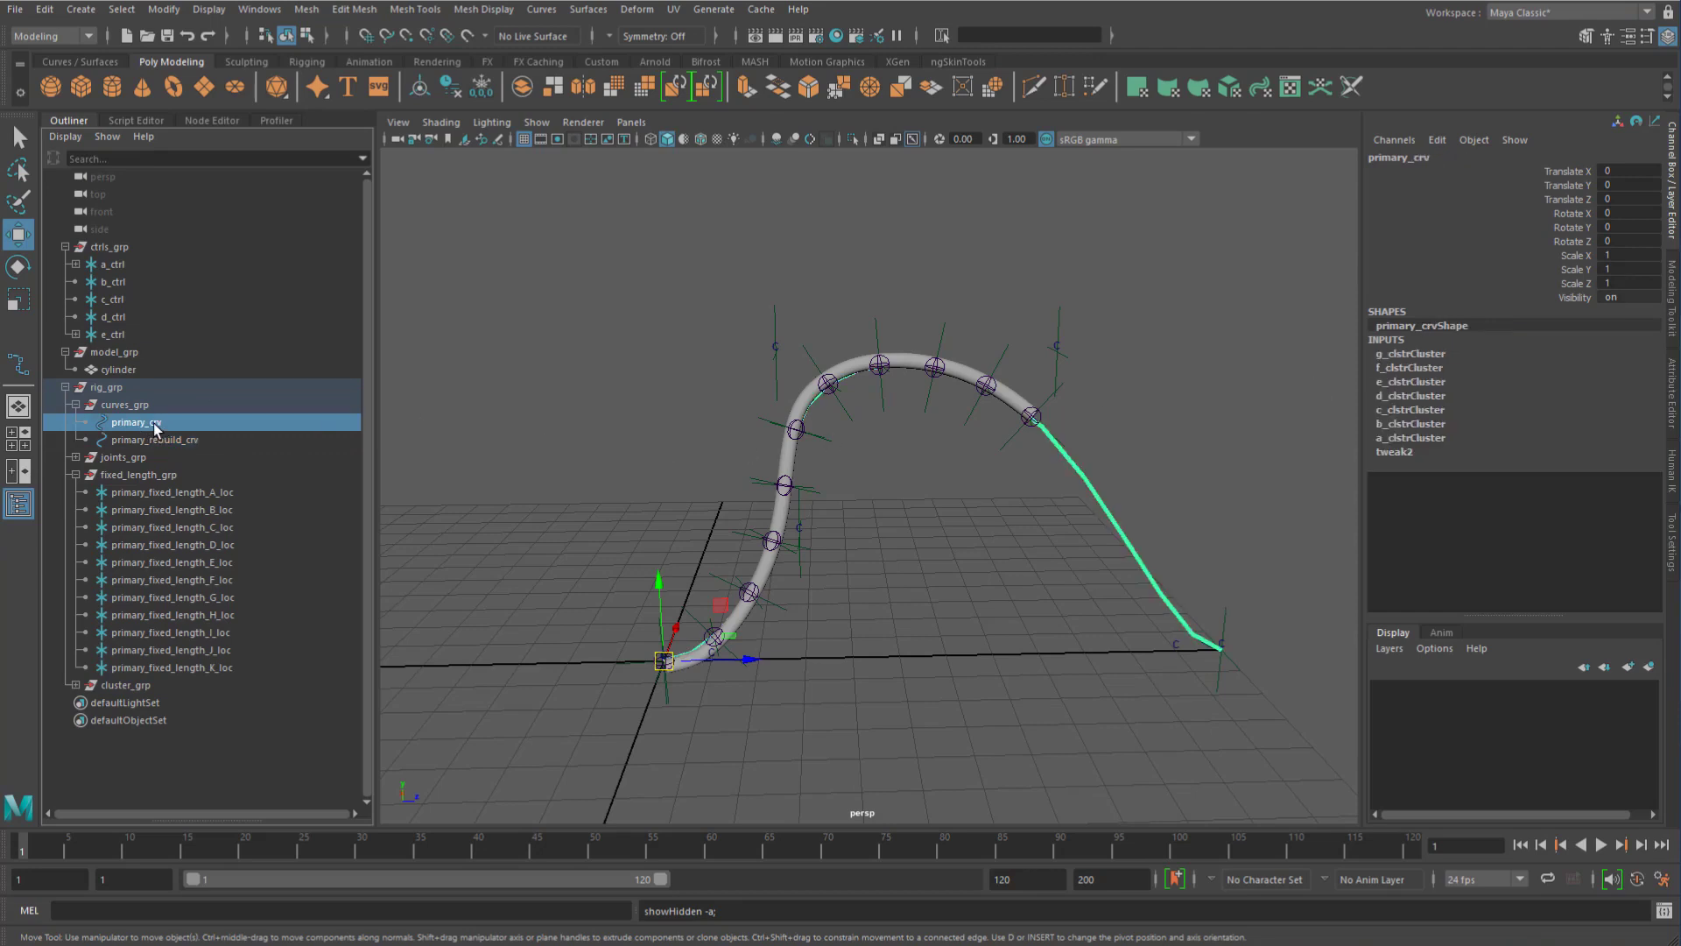
{"action": "left_click", "coordinate": [172, 441]}
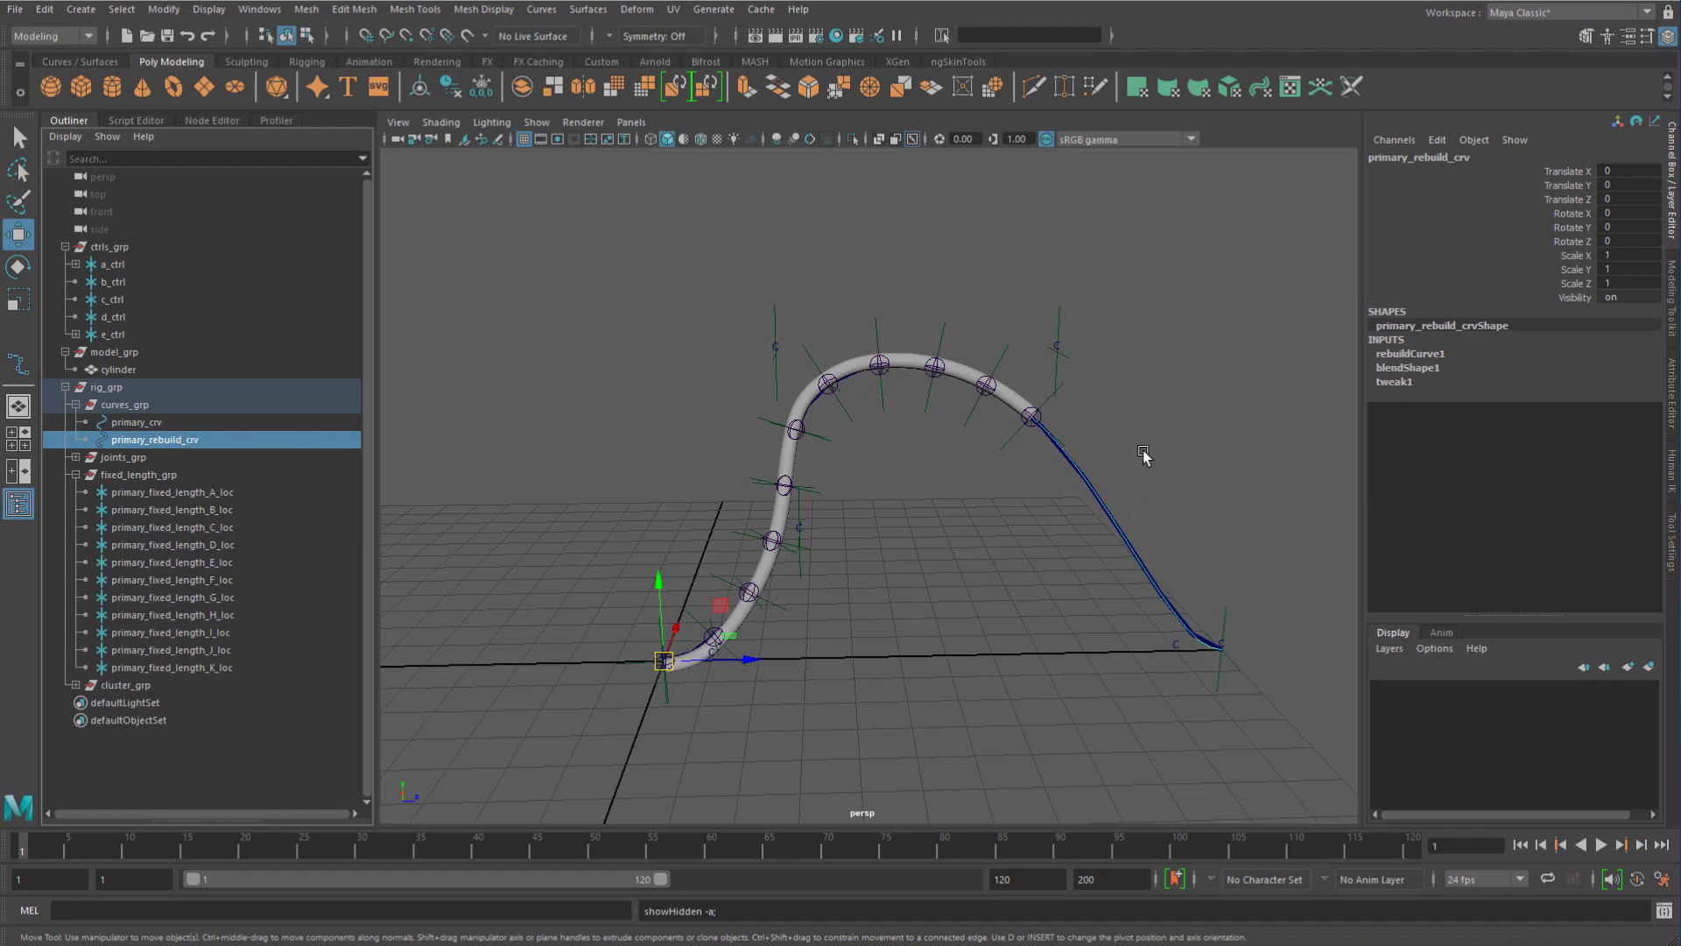
Inspect rebuildCurve1 on primary_rebuild_crv (Curvature, 4 spans, Cubic, 0.01 tolerance) against primary_crv's inputs
{"action": "left_click", "coordinate": [1409, 353]}
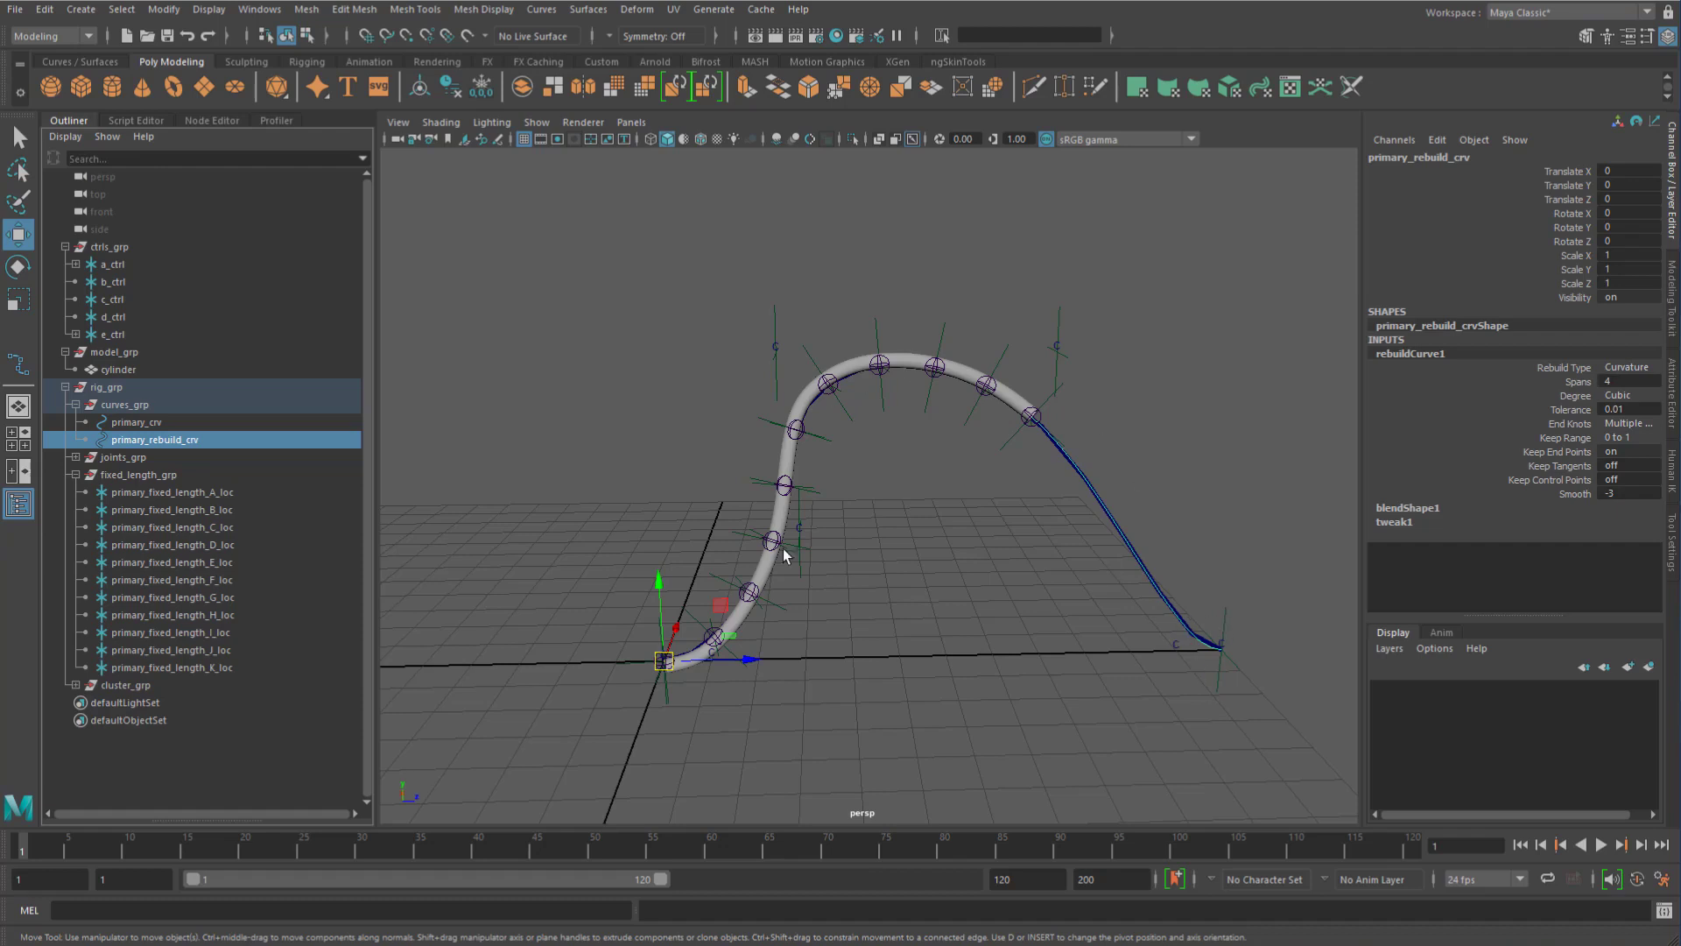
{"action": "left_click", "coordinate": [138, 423]}
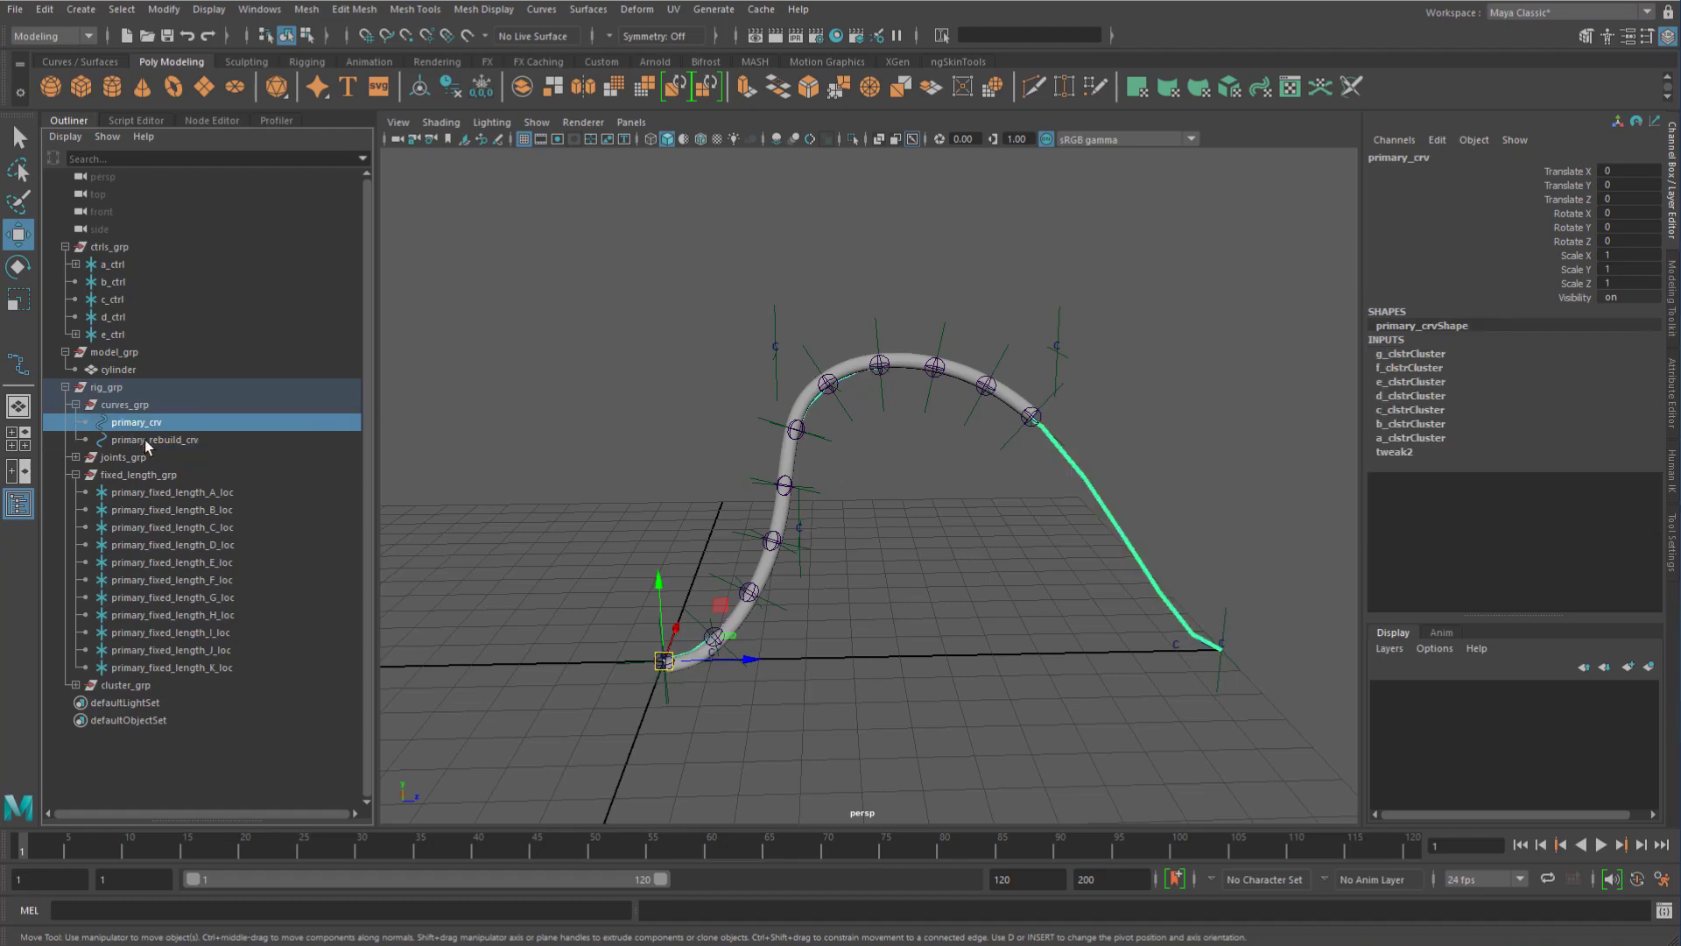
{"action": "left_click", "coordinate": [150, 440]}
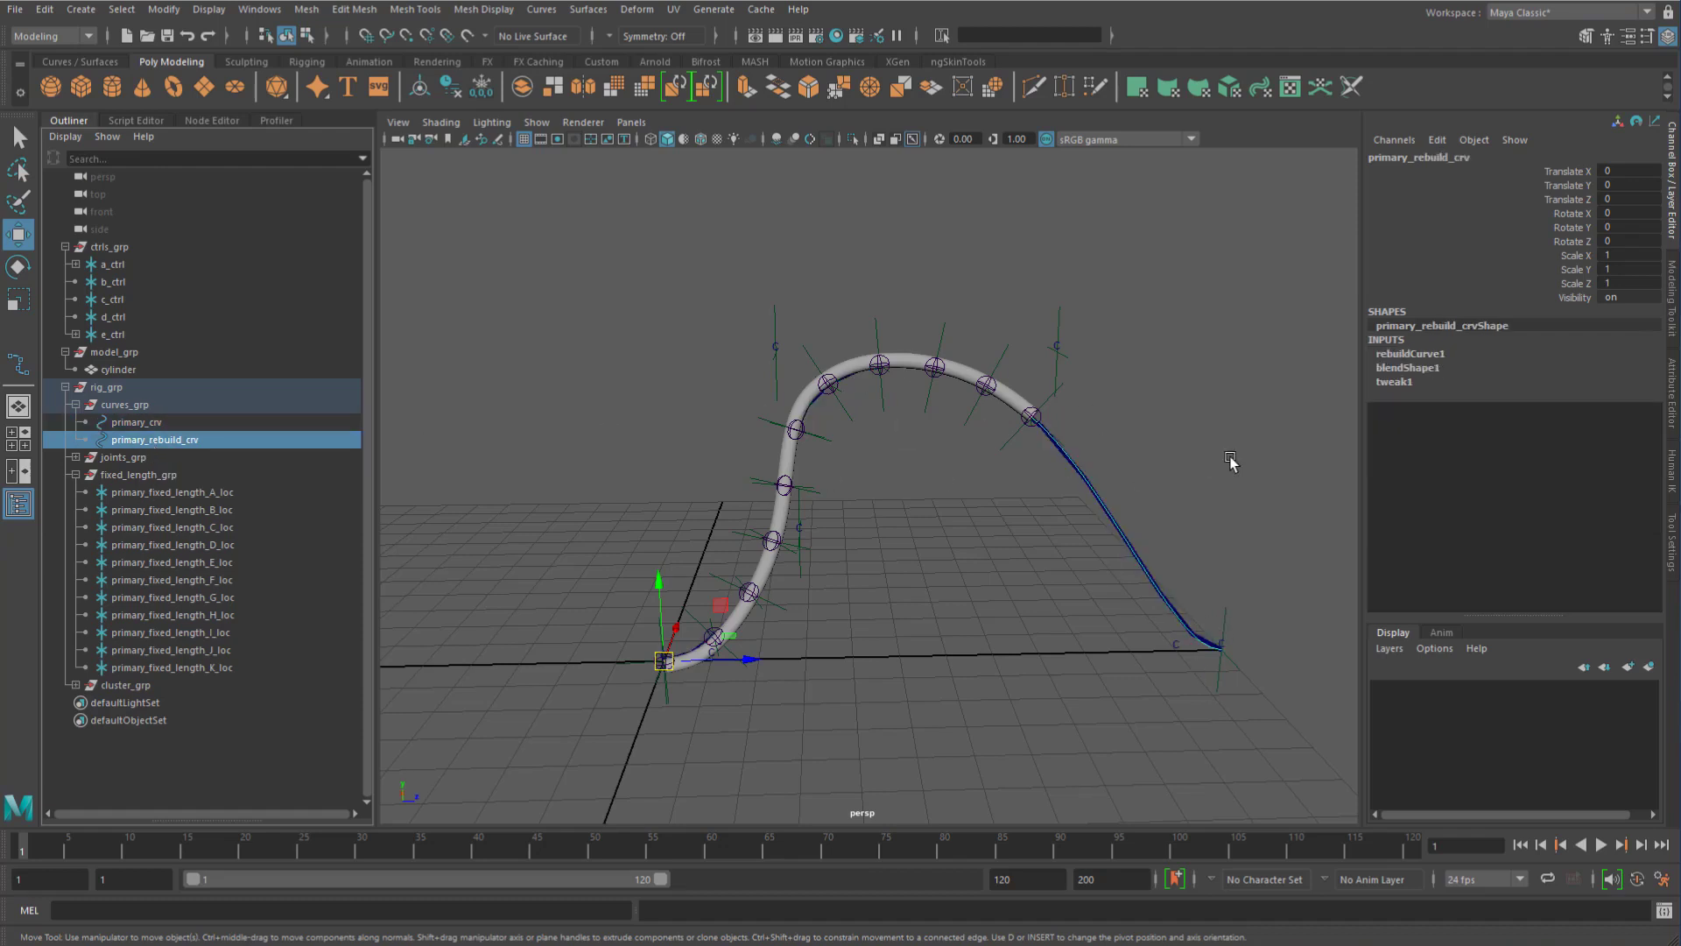
{"action": "left_click", "coordinate": [1436, 354]}
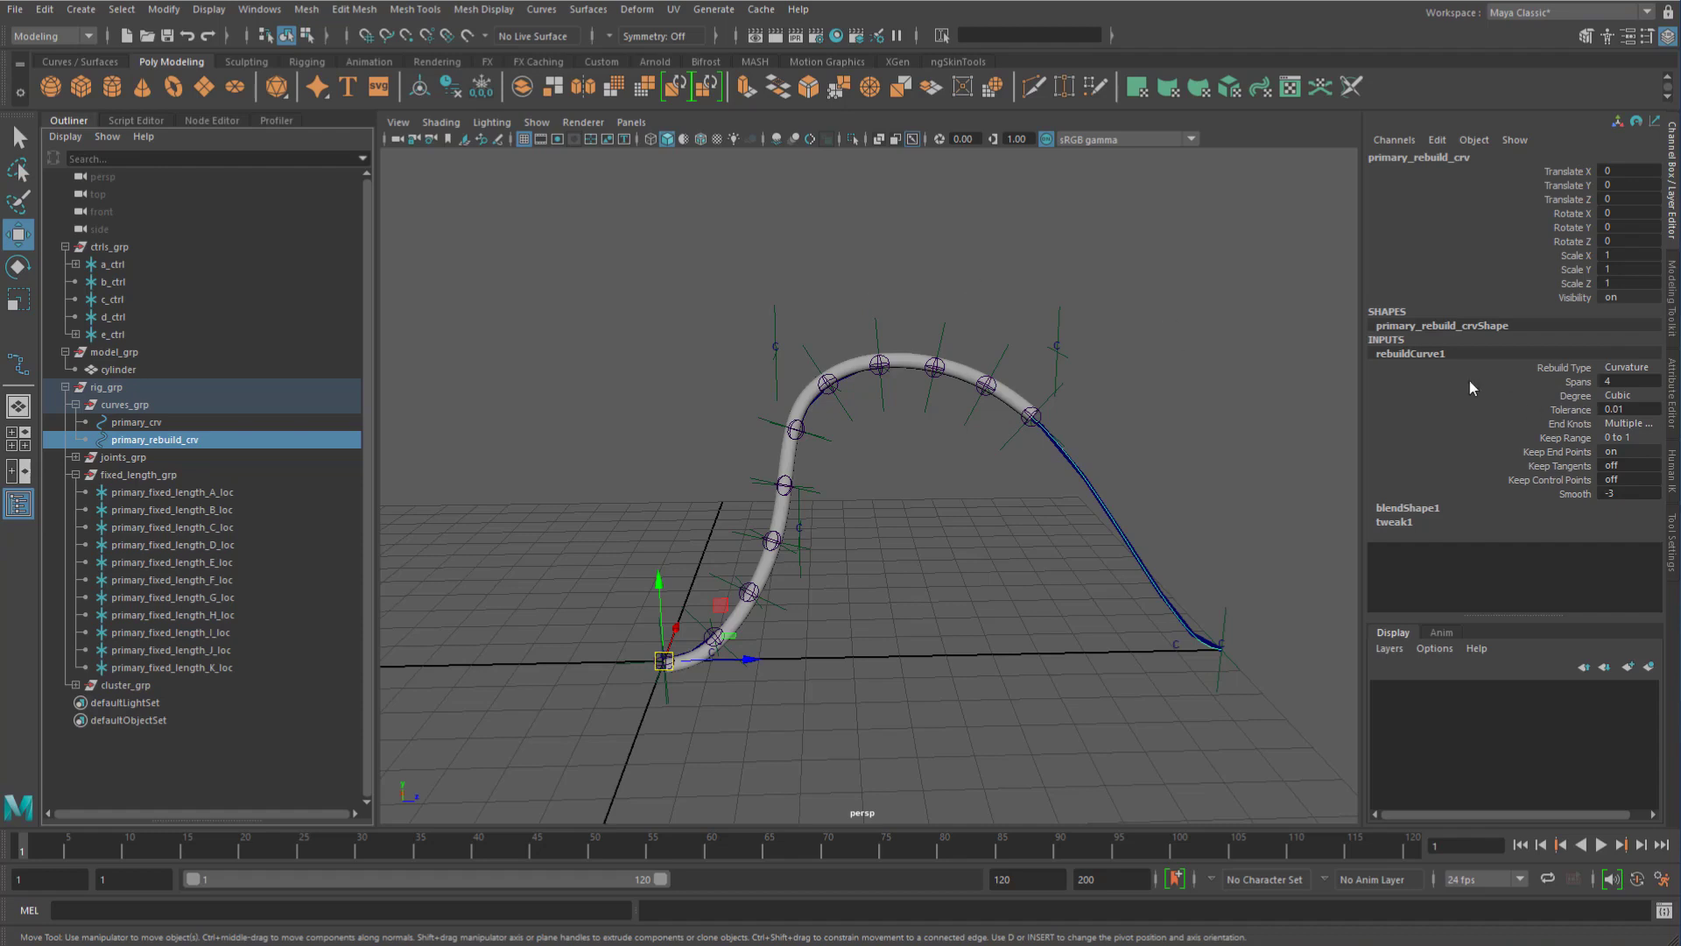
{"action": "left_click", "coordinate": [1442, 383]}
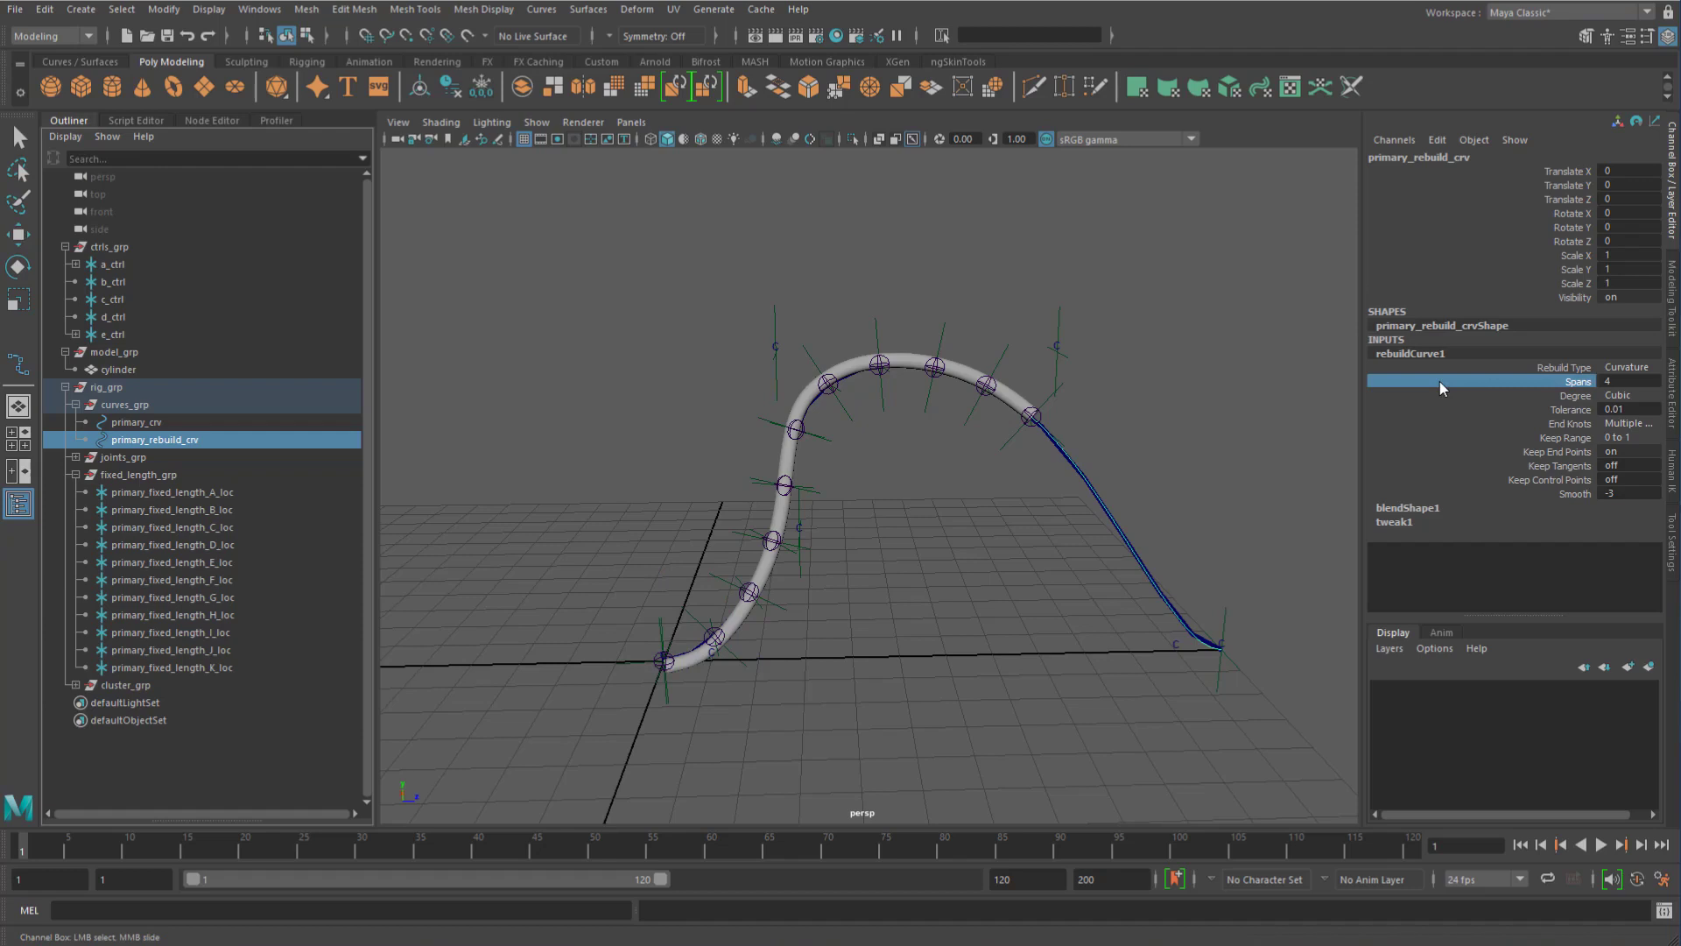
Select locators A_loc, F_loc, I_loc and C_loc in turn to see where each sits along the curve
{"action": "left_click", "coordinate": [719, 300]}
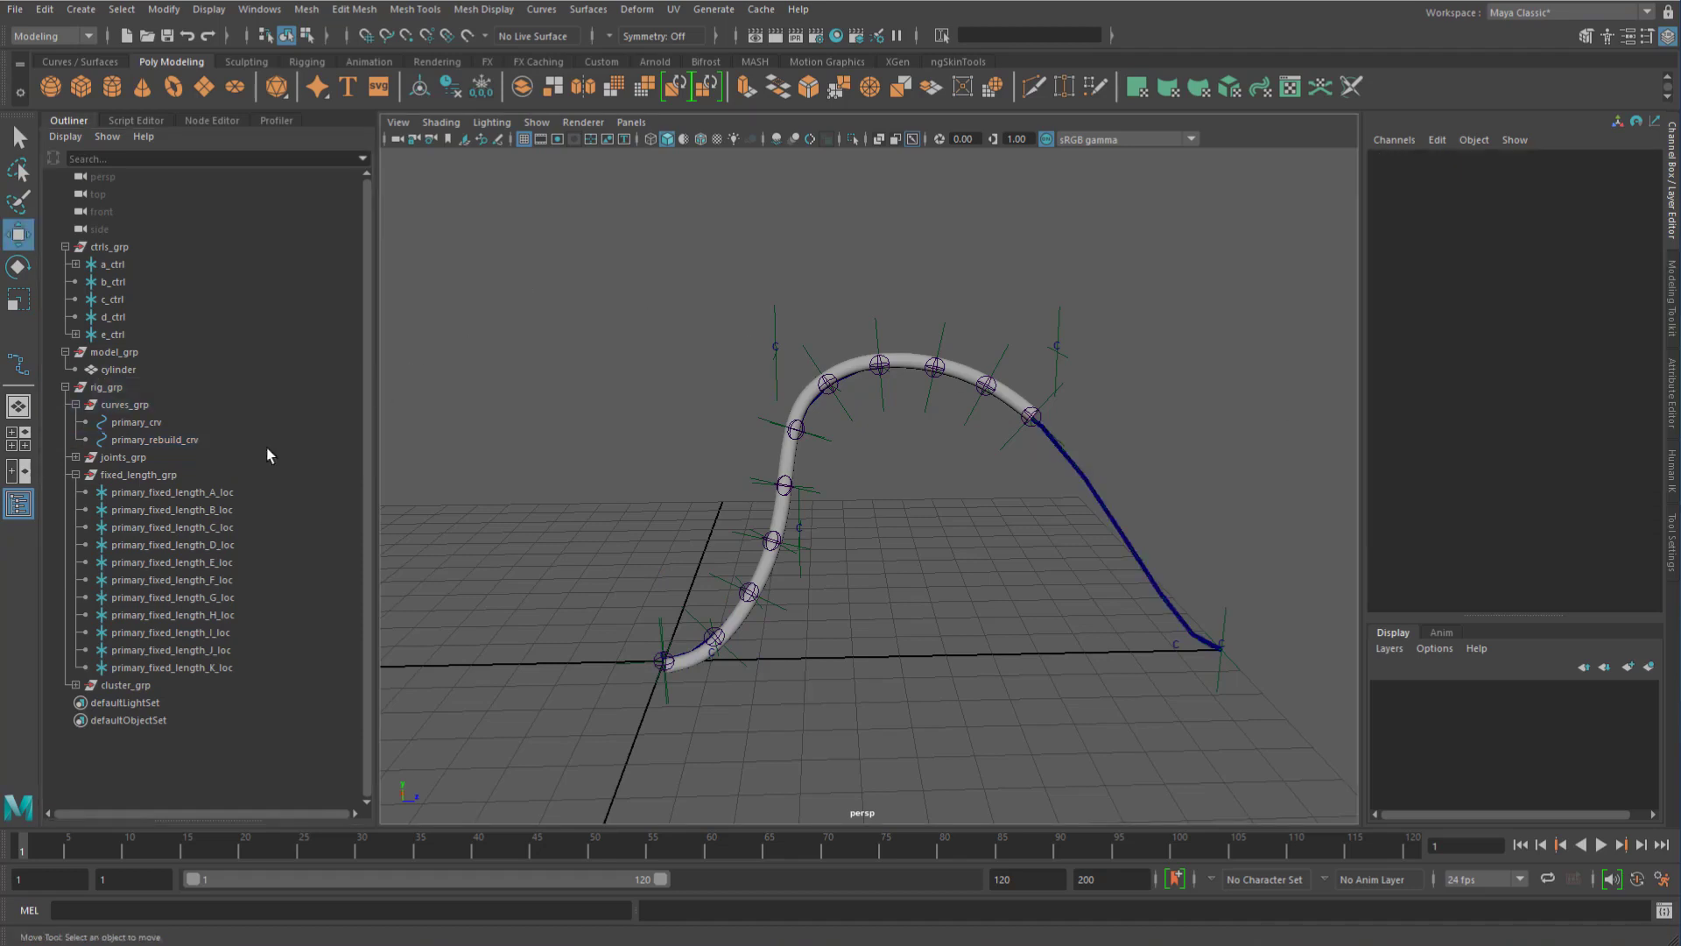
{"action": "left_click", "coordinate": [210, 492]}
{"action": "left_click", "coordinate": [206, 580]}
{"action": "left_click", "coordinate": [202, 632]}
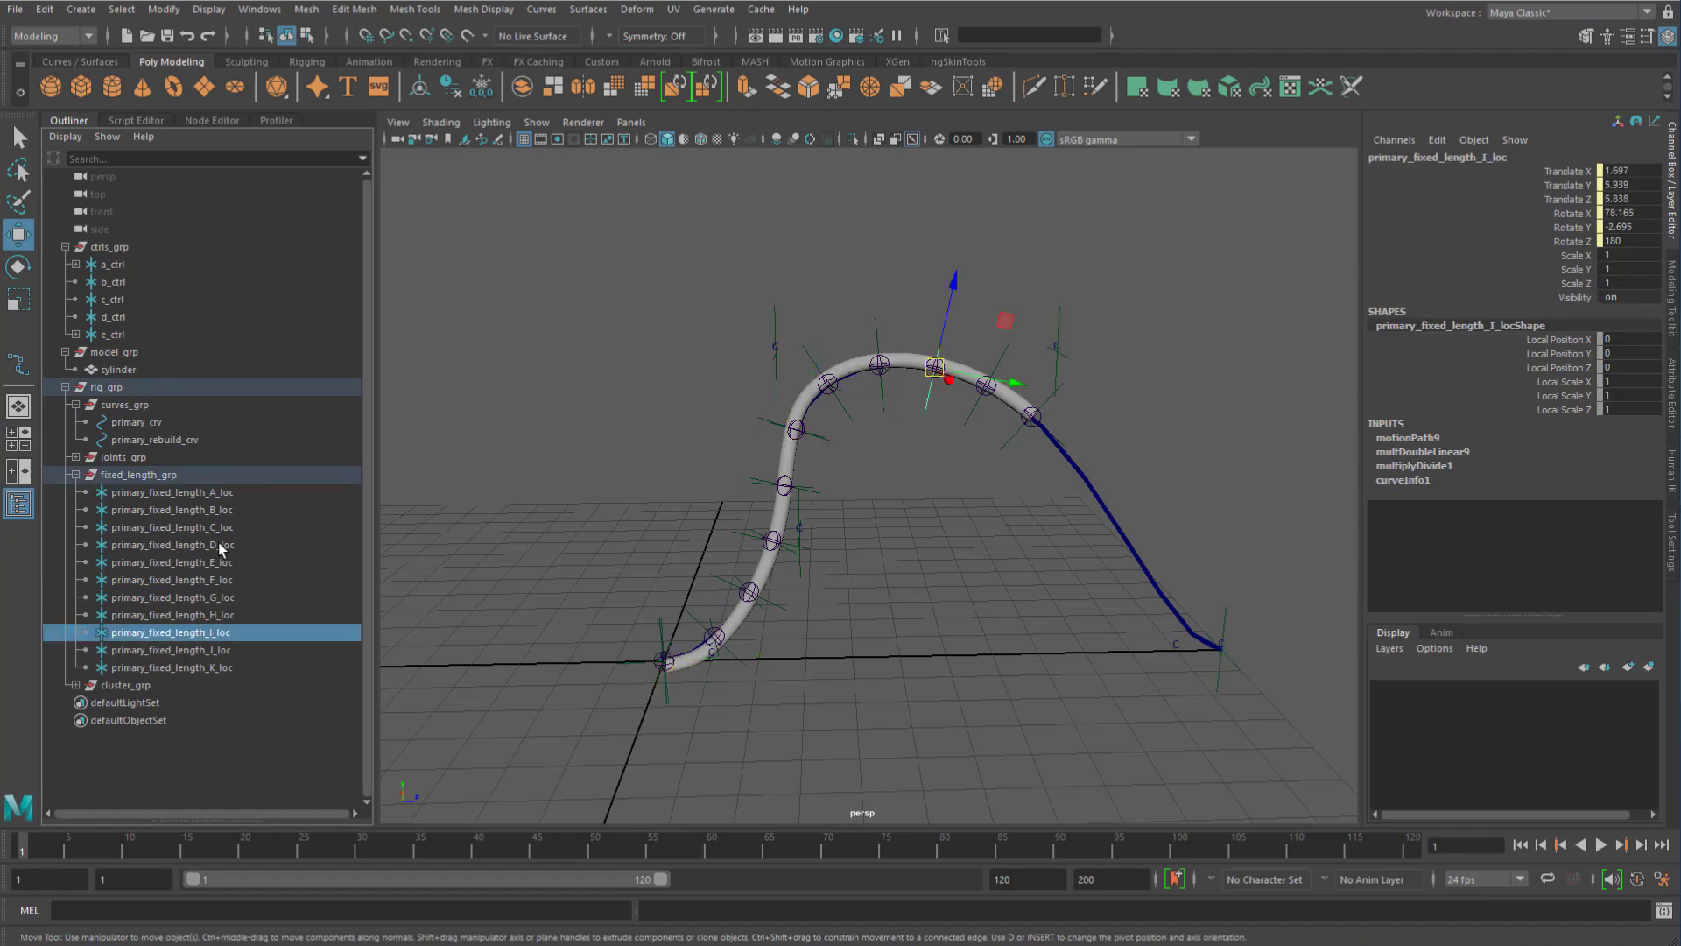
{"action": "left_click", "coordinate": [218, 527]}
{"action": "left_click", "coordinate": [224, 493]}
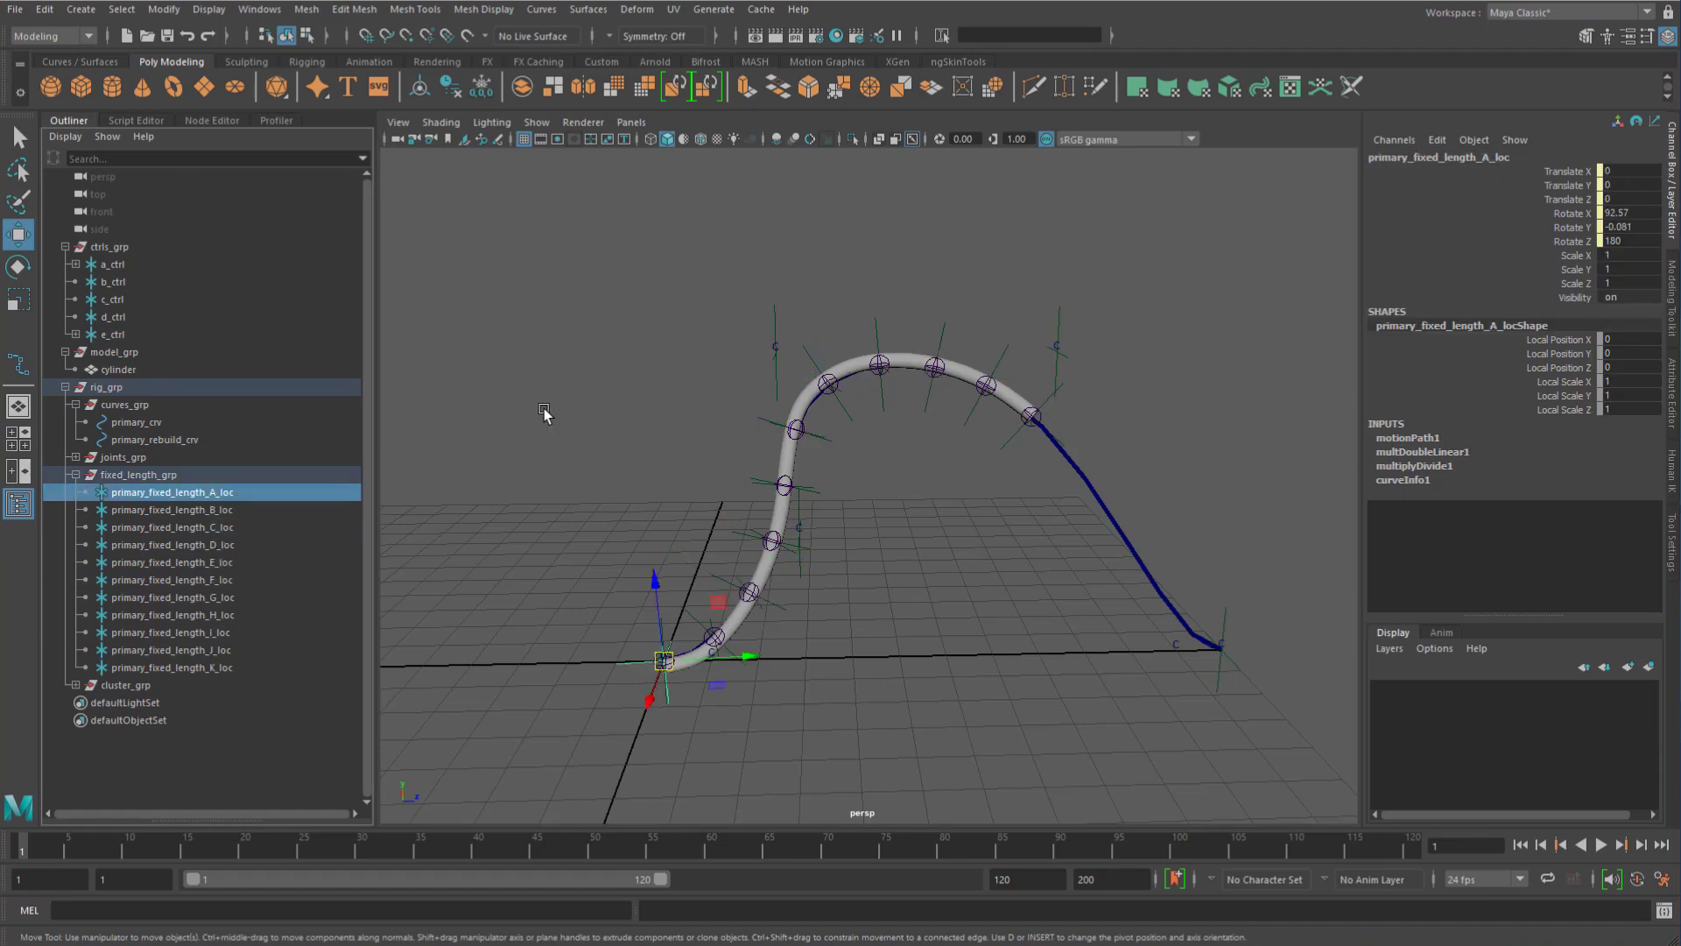
{"action": "left_click", "coordinate": [543, 412]}
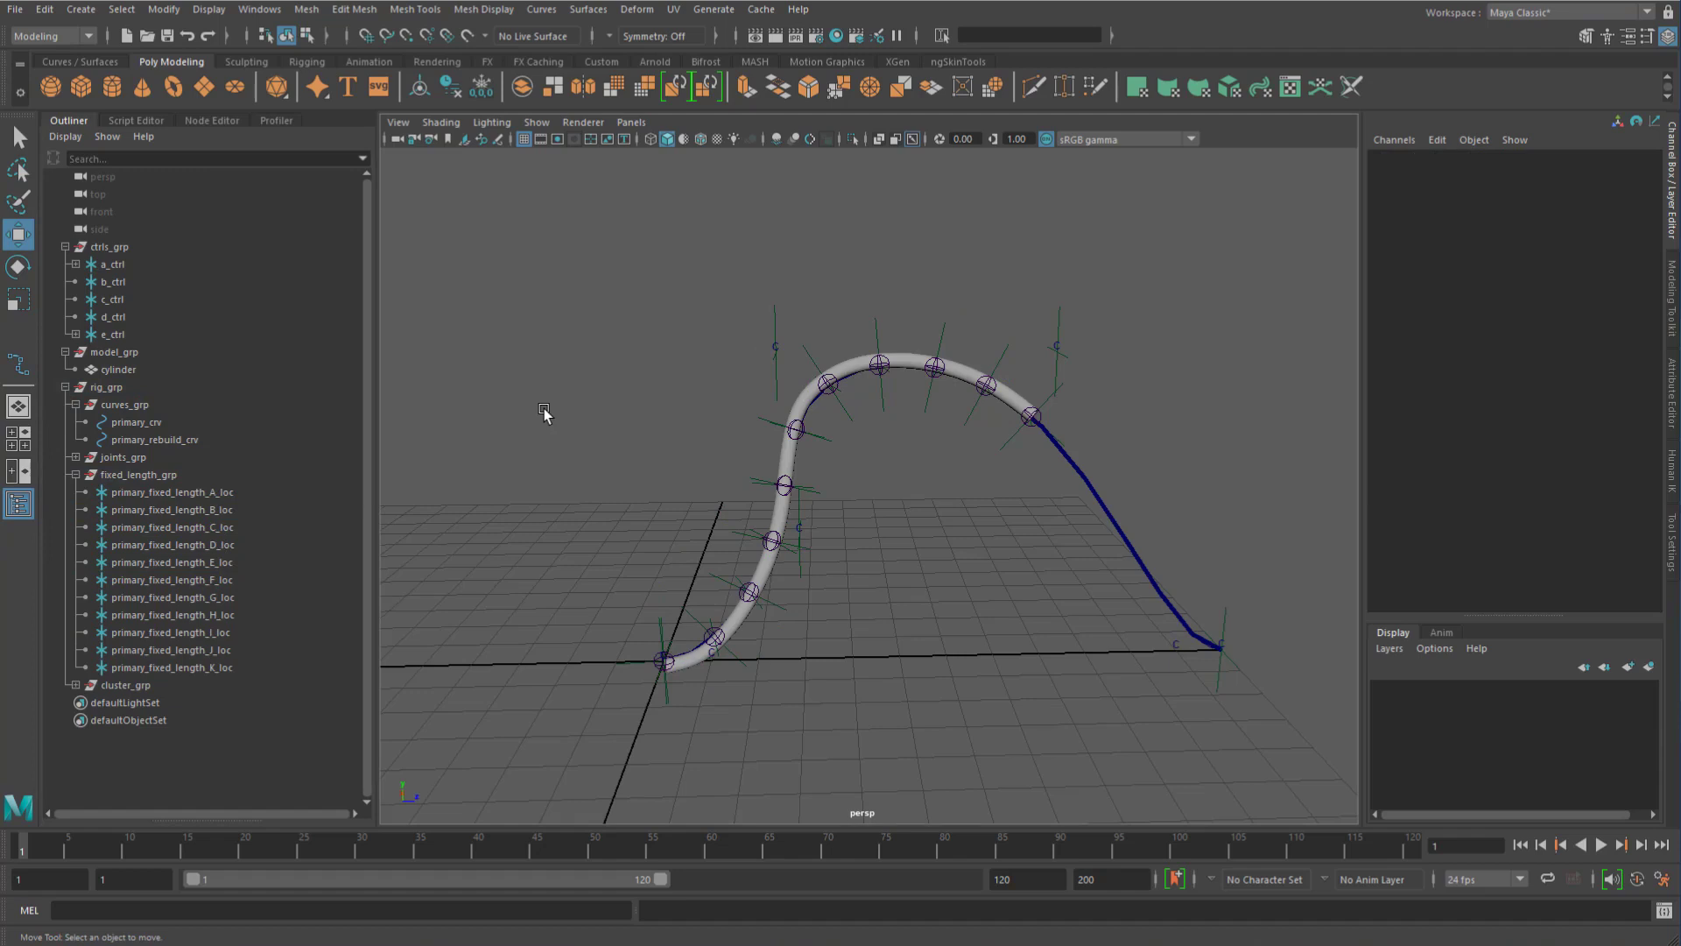
Select all eleven locators A_loc–K_loc, spot-check H, E and B, then collapse fixed_length_grp
{"action": "left_click", "coordinate": [171, 527]}
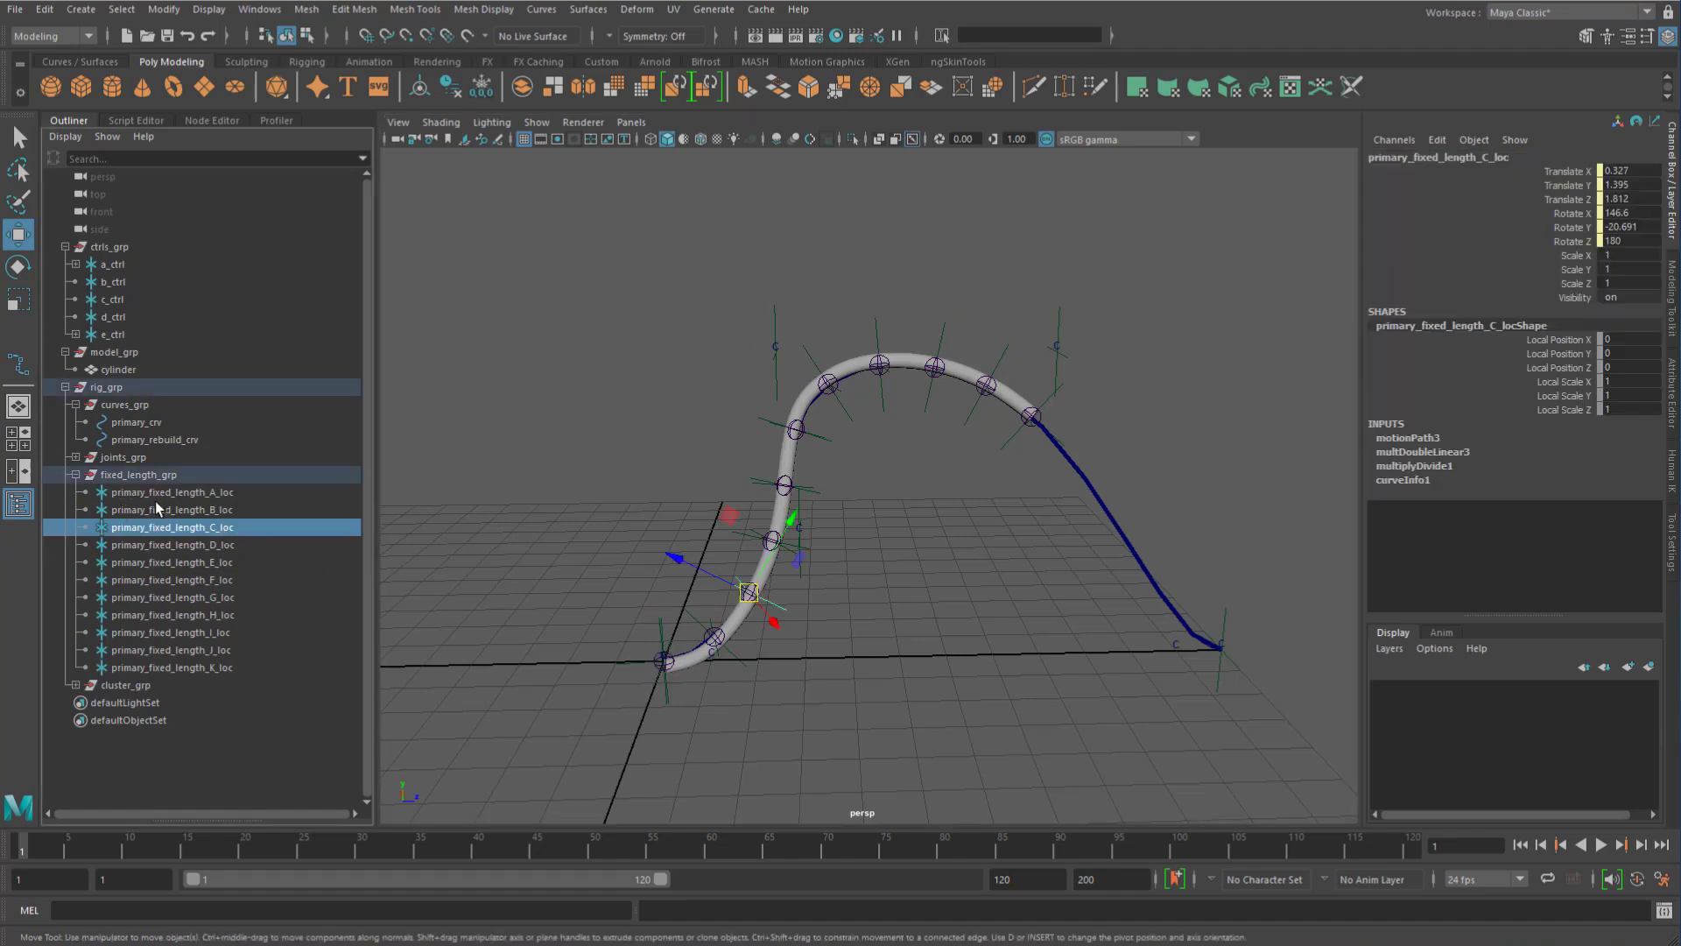
{"action": "left_click", "coordinate": [261, 494]}
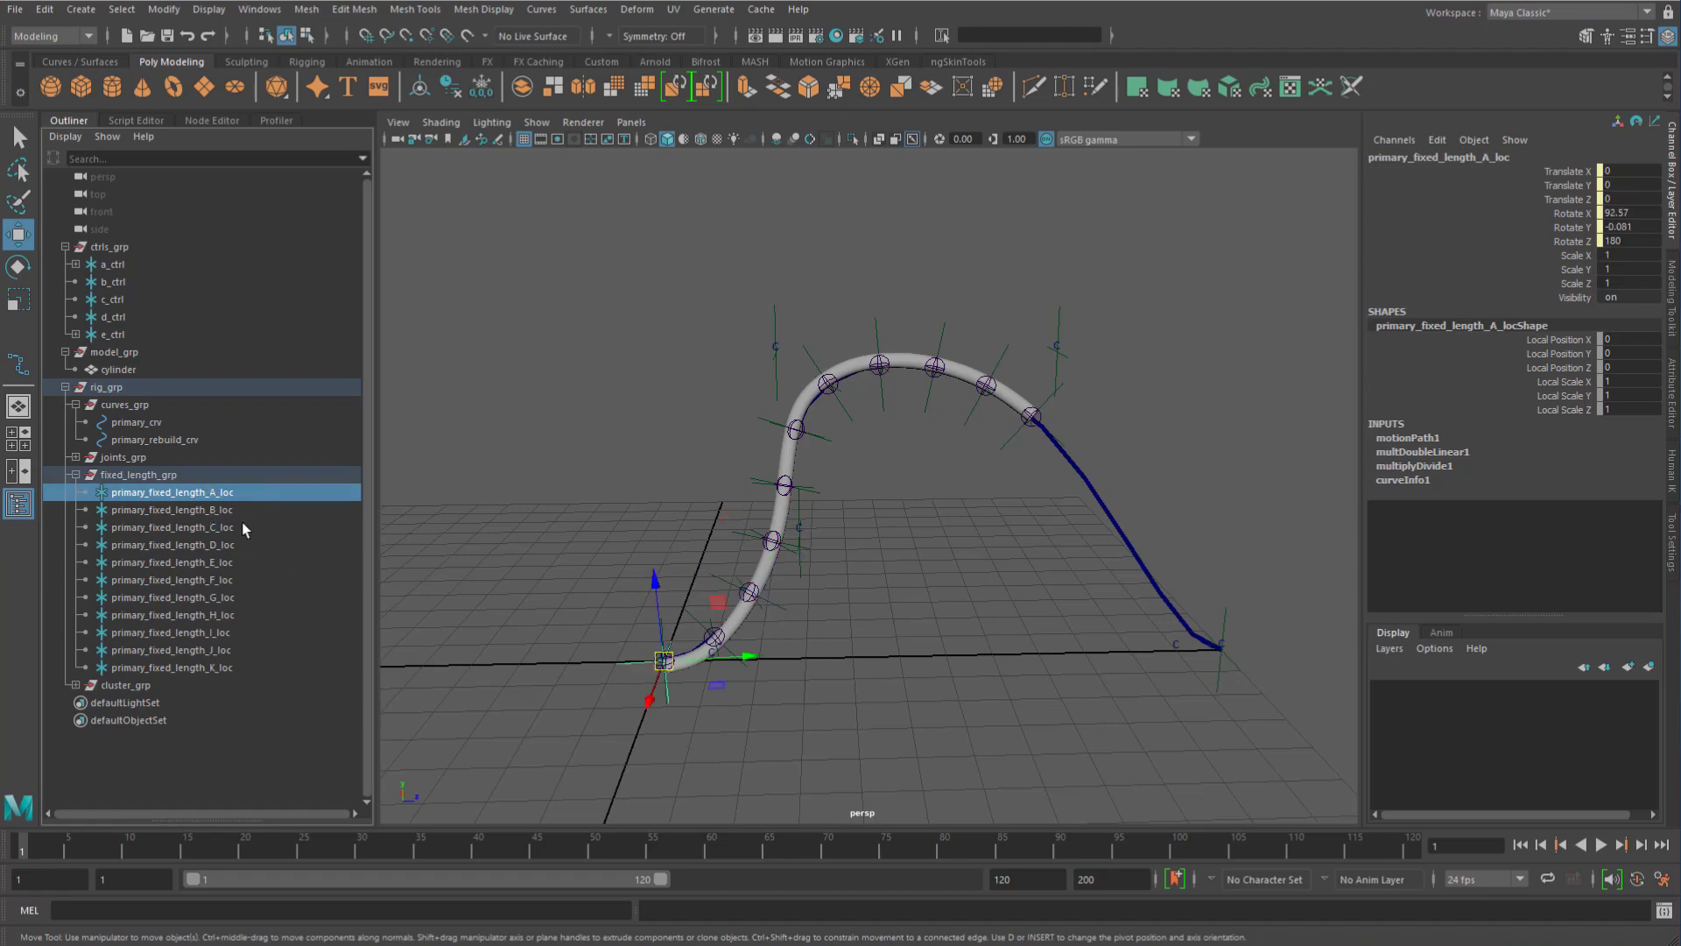
{"action": "left_click", "coordinate": [201, 564]}
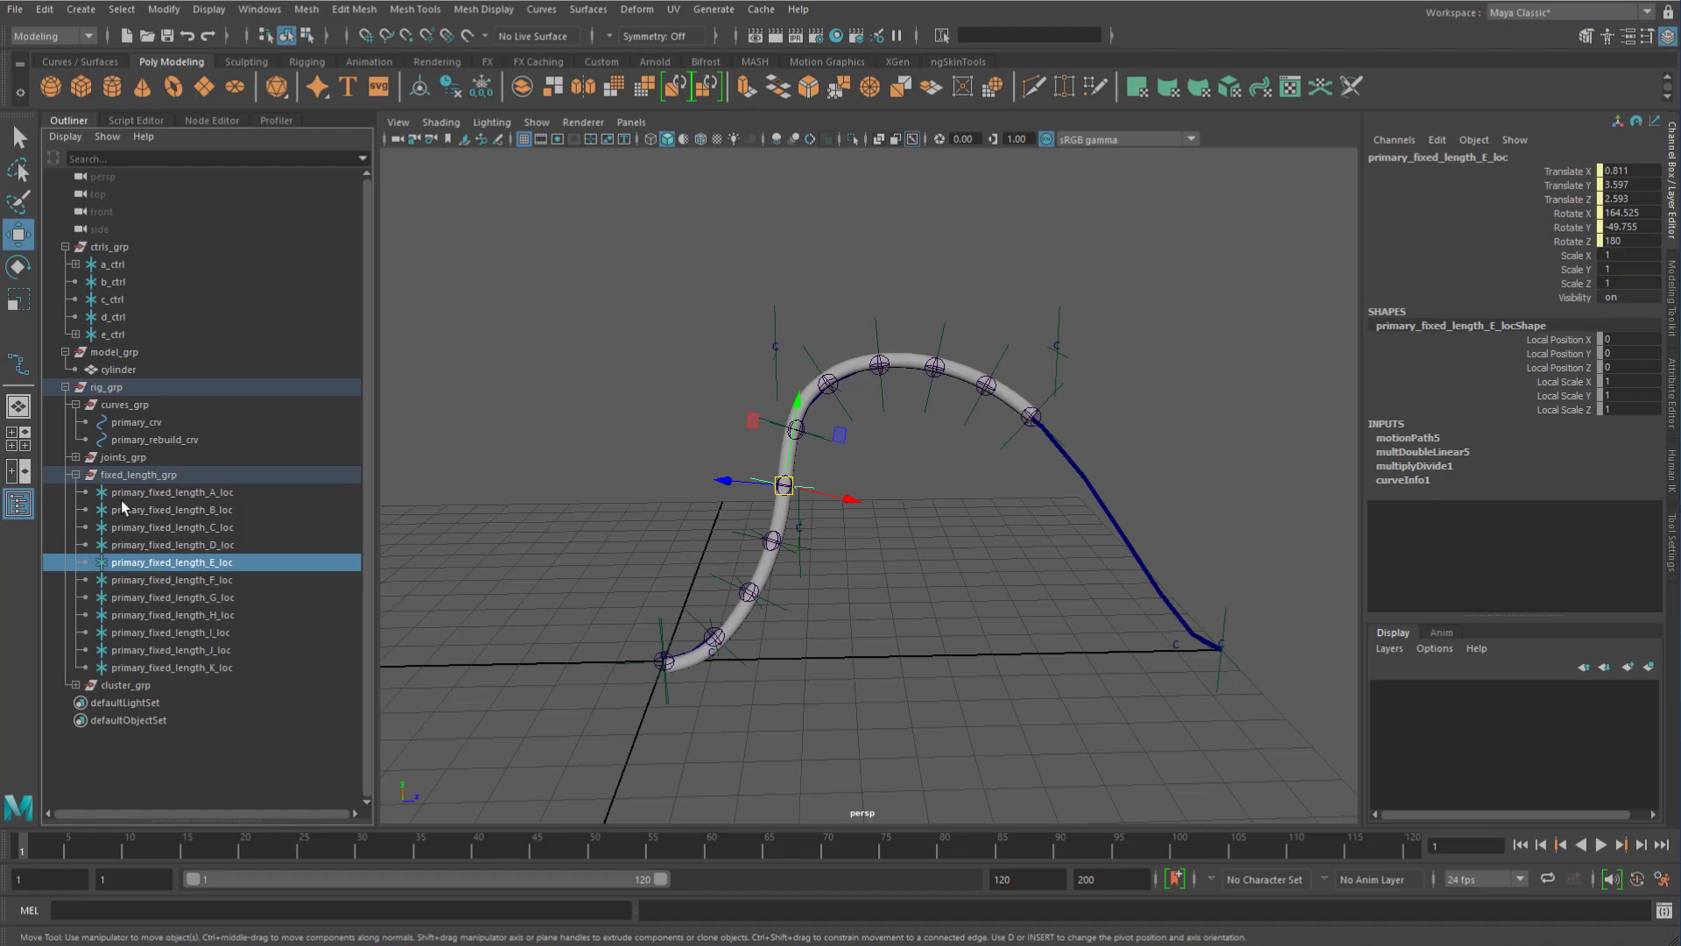
{"action": "left_click_drag", "start_coordinate": [121, 492], "coordinate": [219, 667]}
{"action": "left_click", "coordinate": [252, 616]}
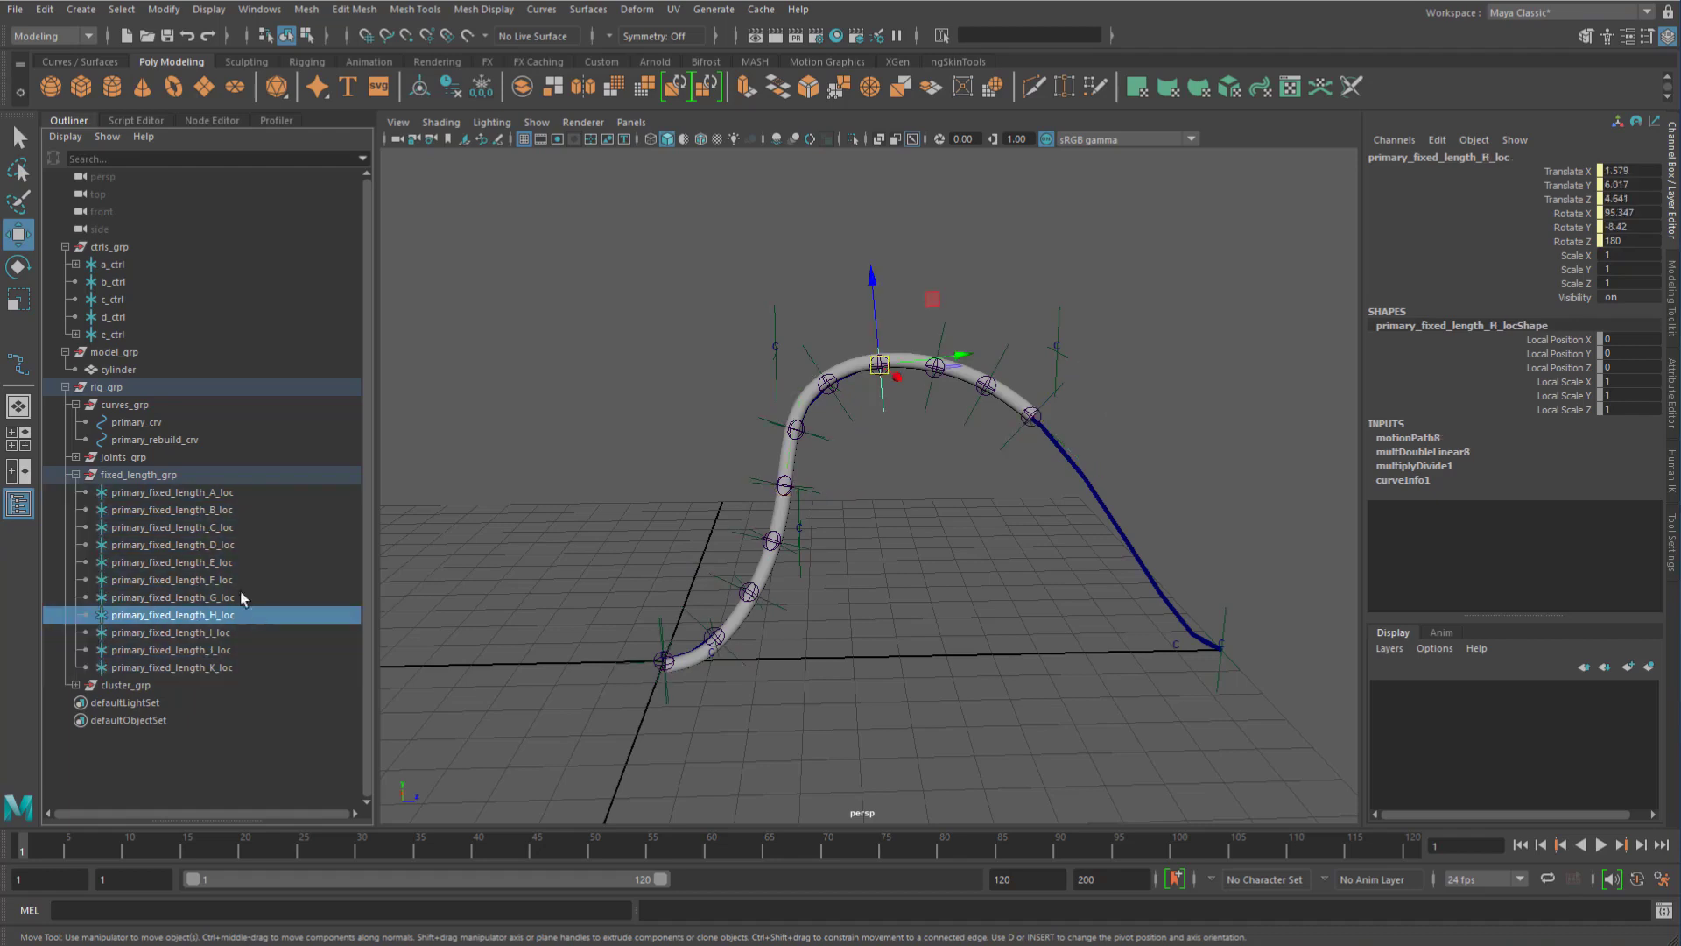
{"action": "left_click", "coordinate": [214, 562]}
{"action": "left_click", "coordinate": [228, 510]}
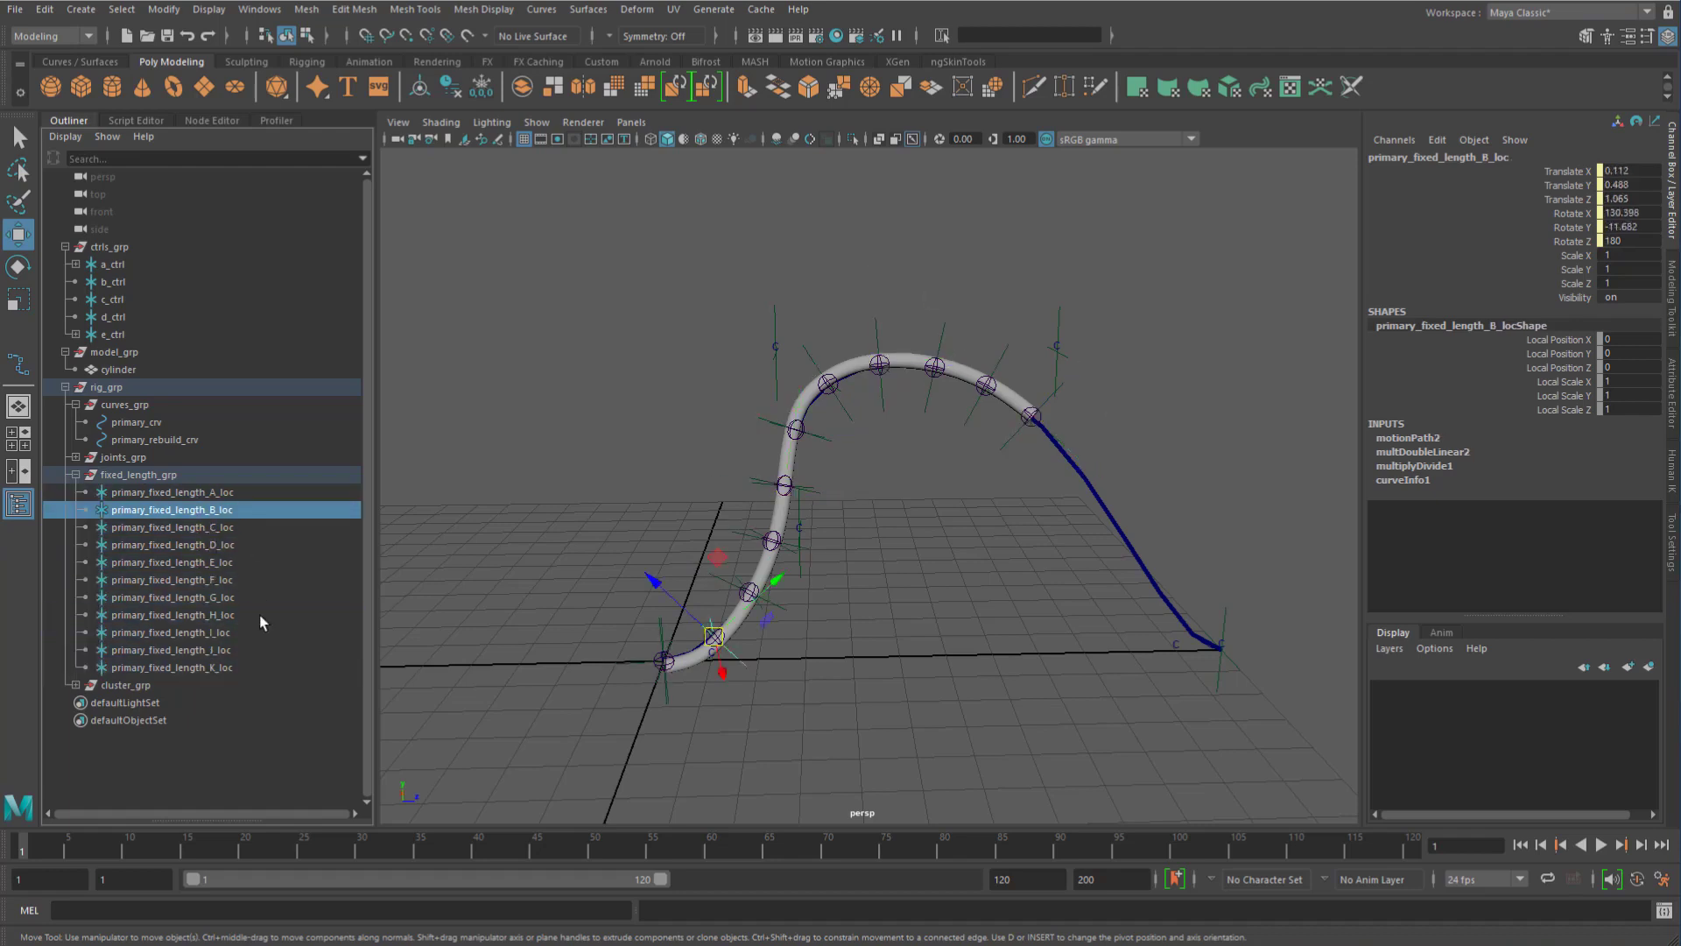
{"action": "left_click", "coordinate": [260, 615]}
{"action": "left_click", "coordinate": [522, 431]}
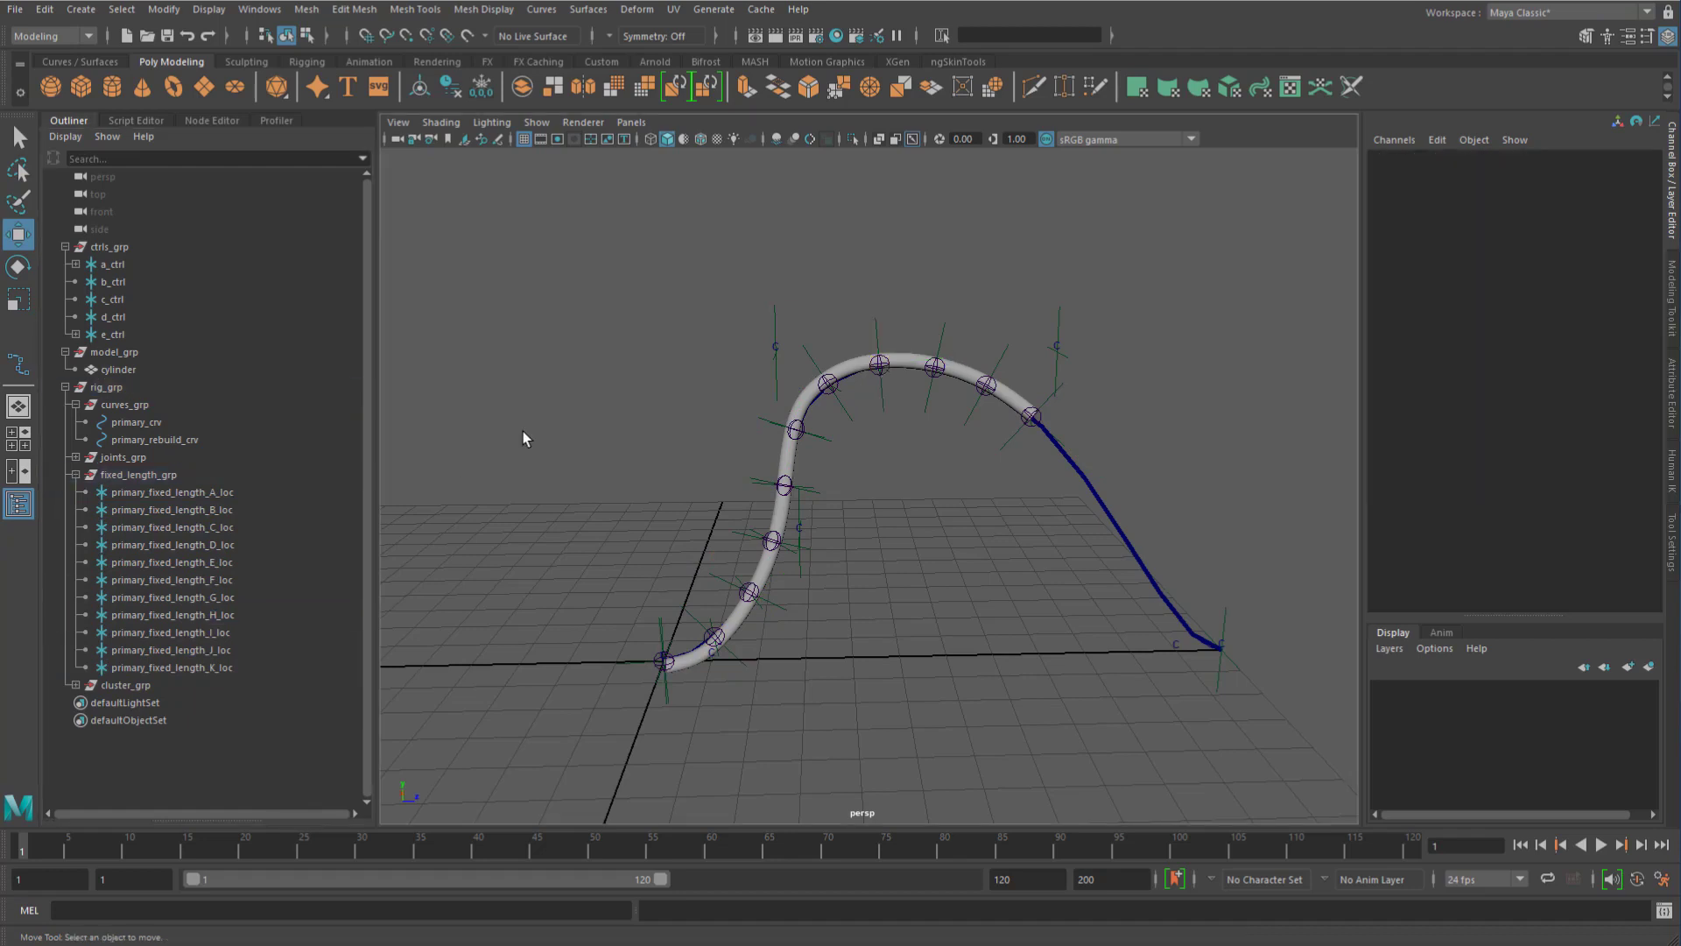
{"action": "left_click", "coordinate": [76, 475]}
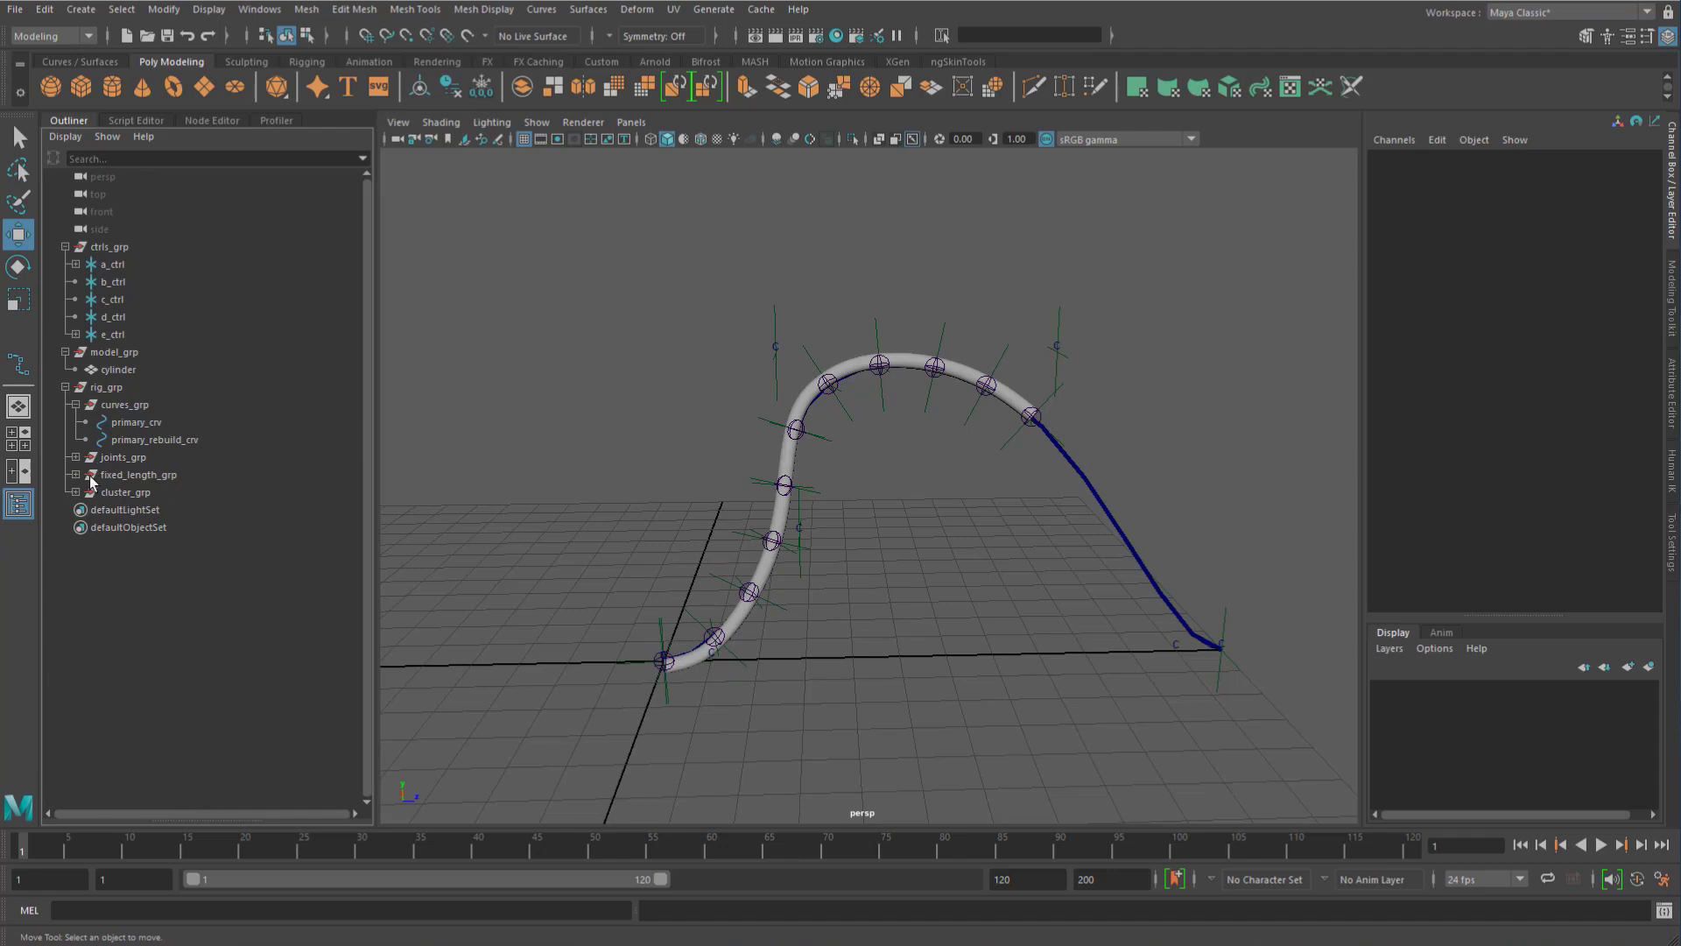